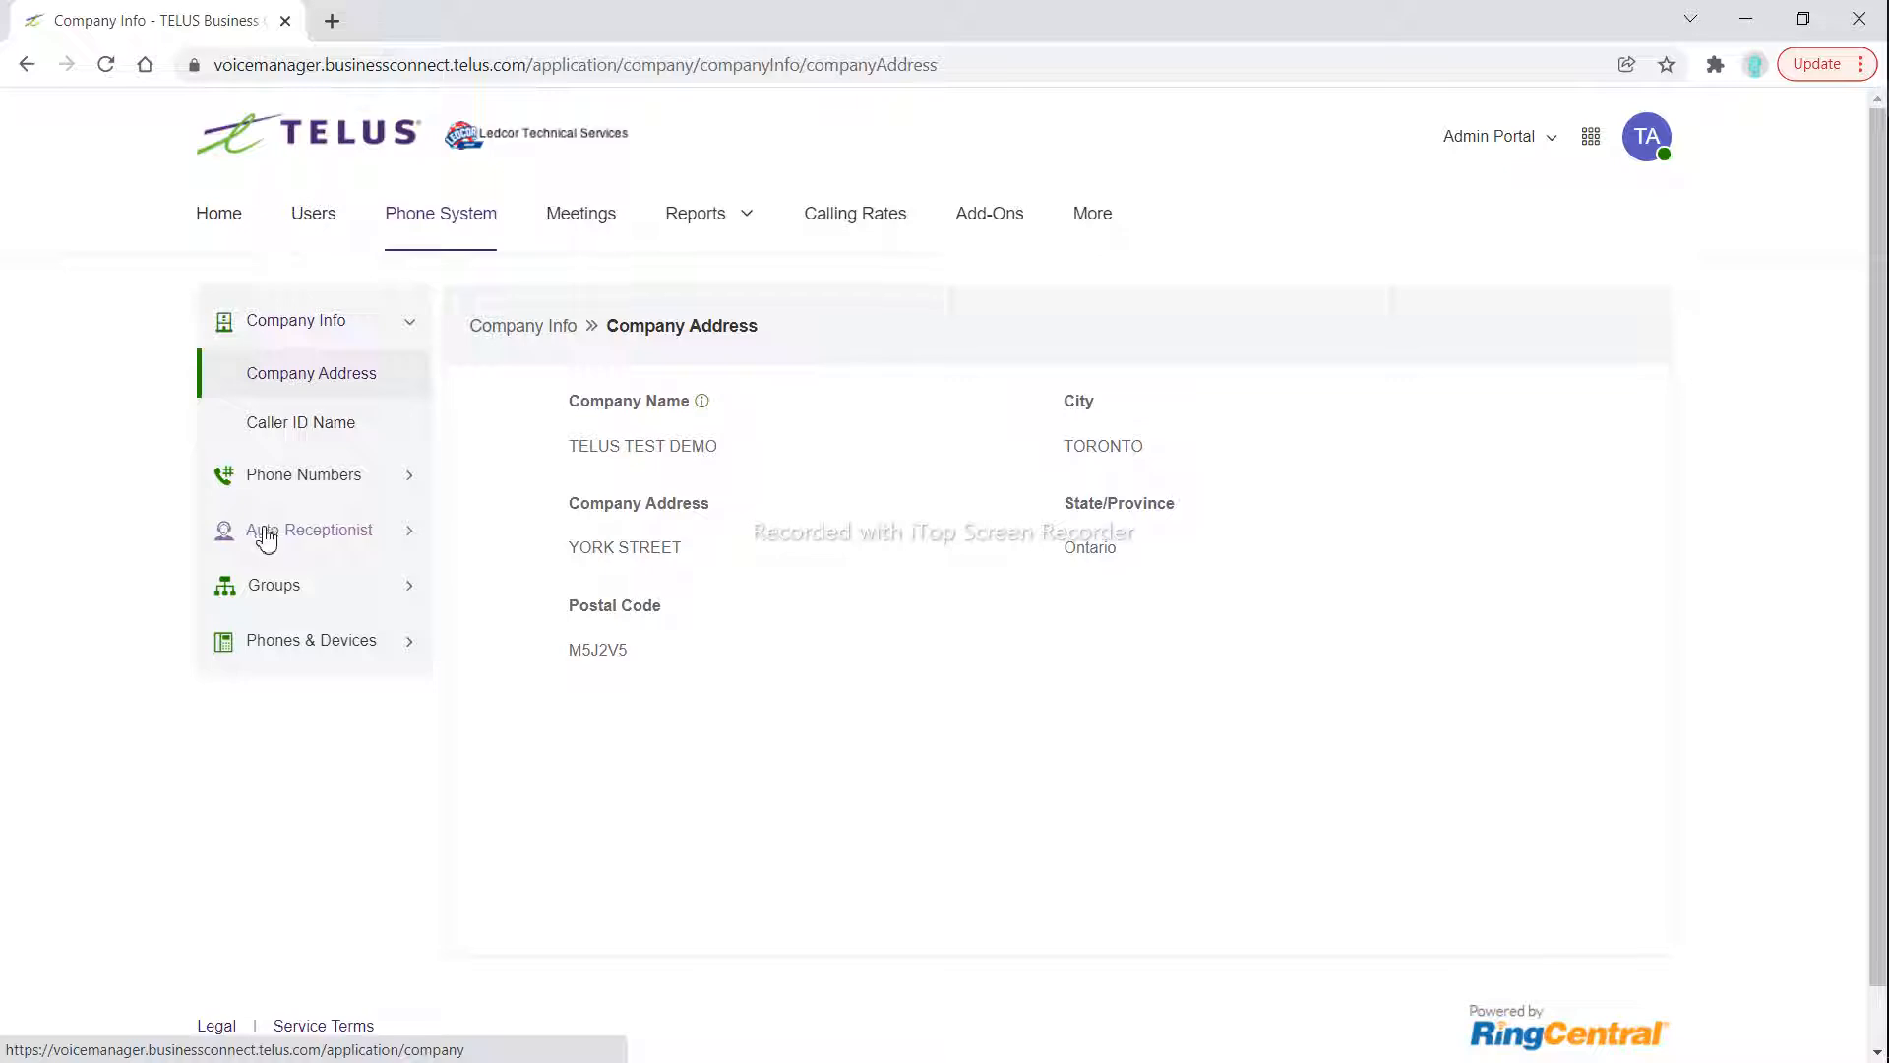
# Look over the Auto-Receptionist general settings and the details of the direct number assigned to extension 101.
pyautogui.click(266, 538)
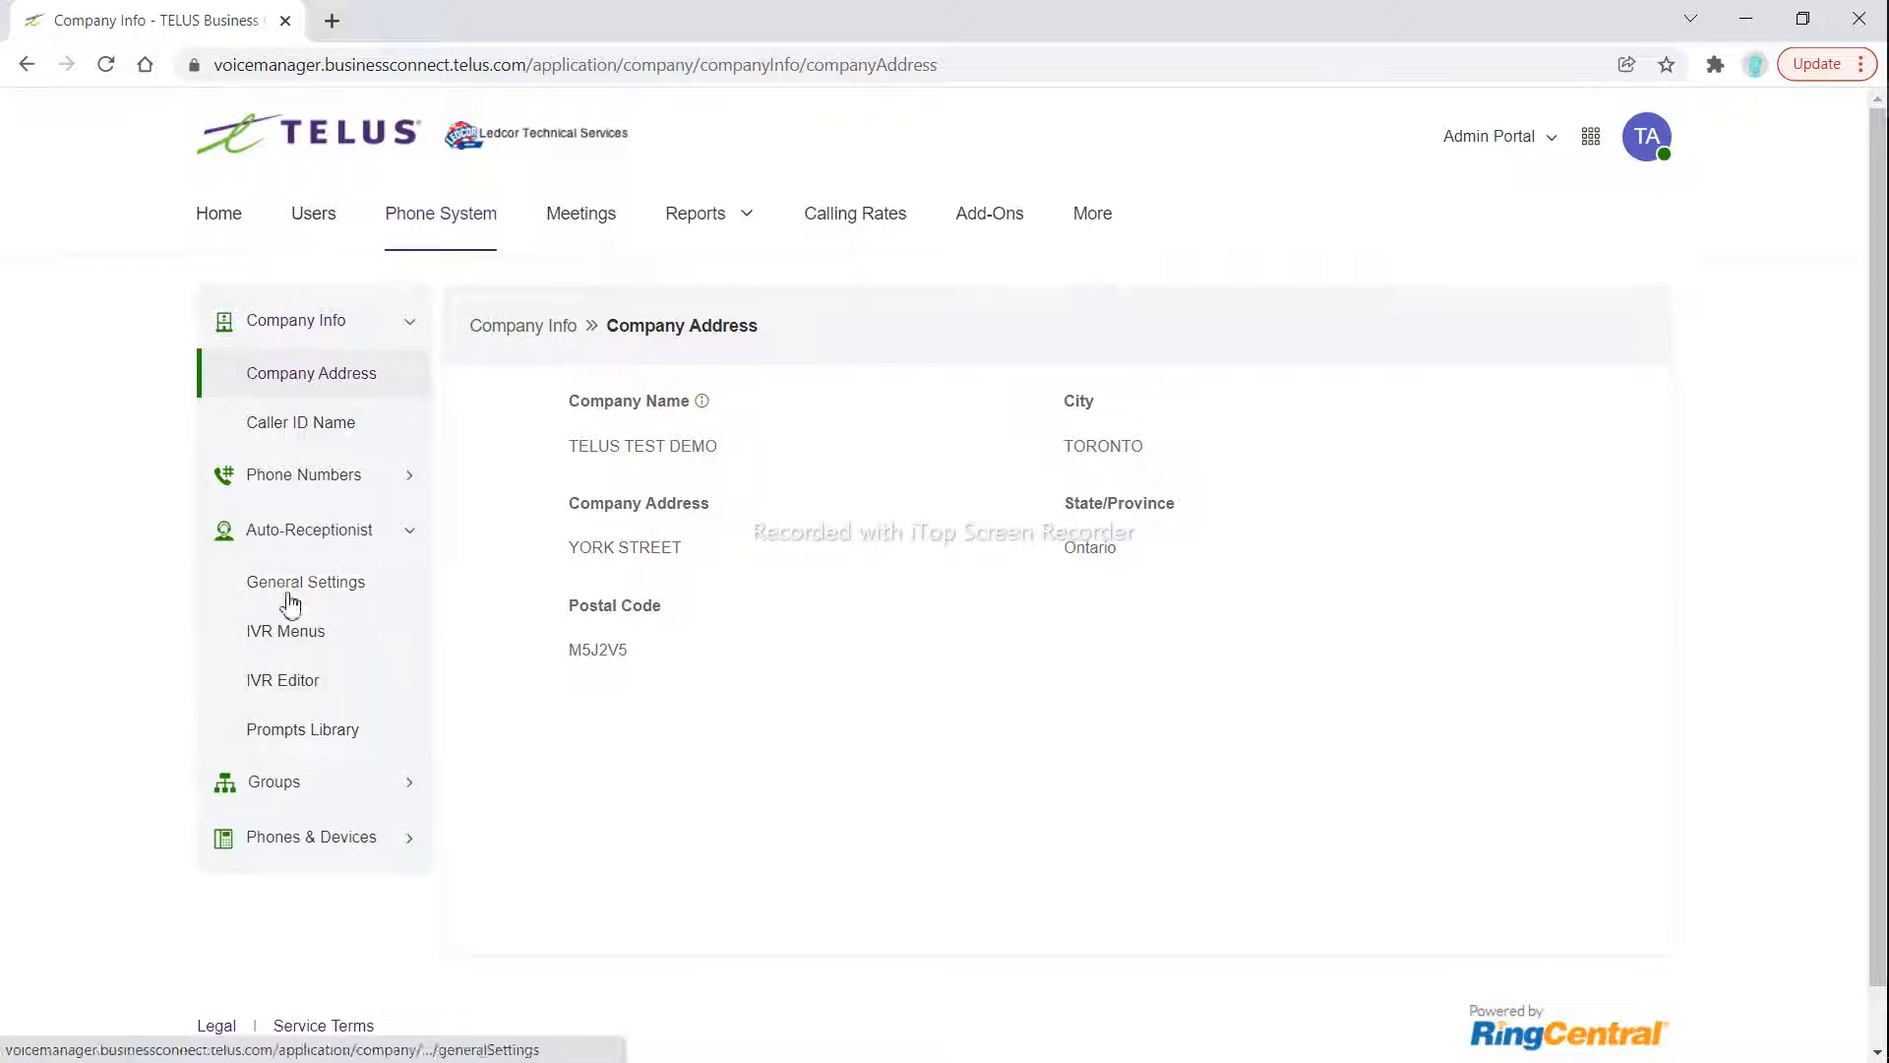
pyautogui.click(290, 594)
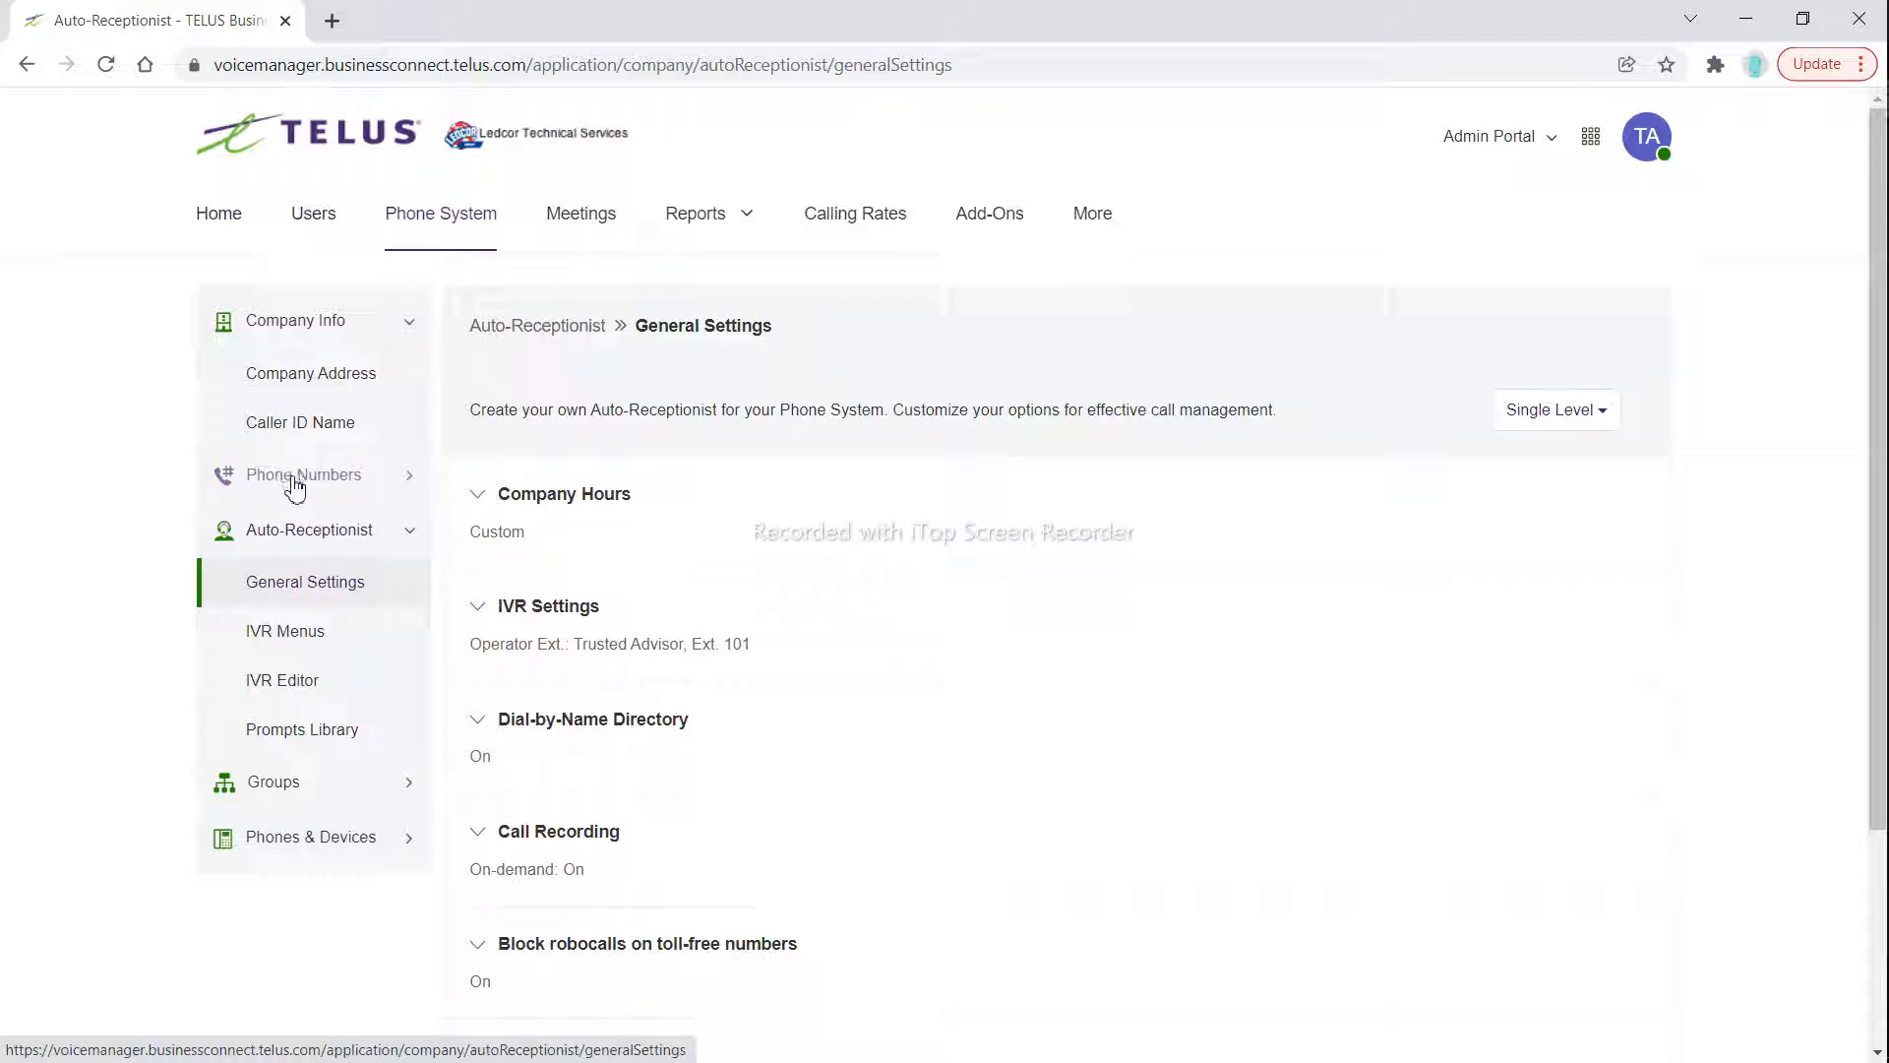
pyautogui.click(295, 480)
pyautogui.click(328, 526)
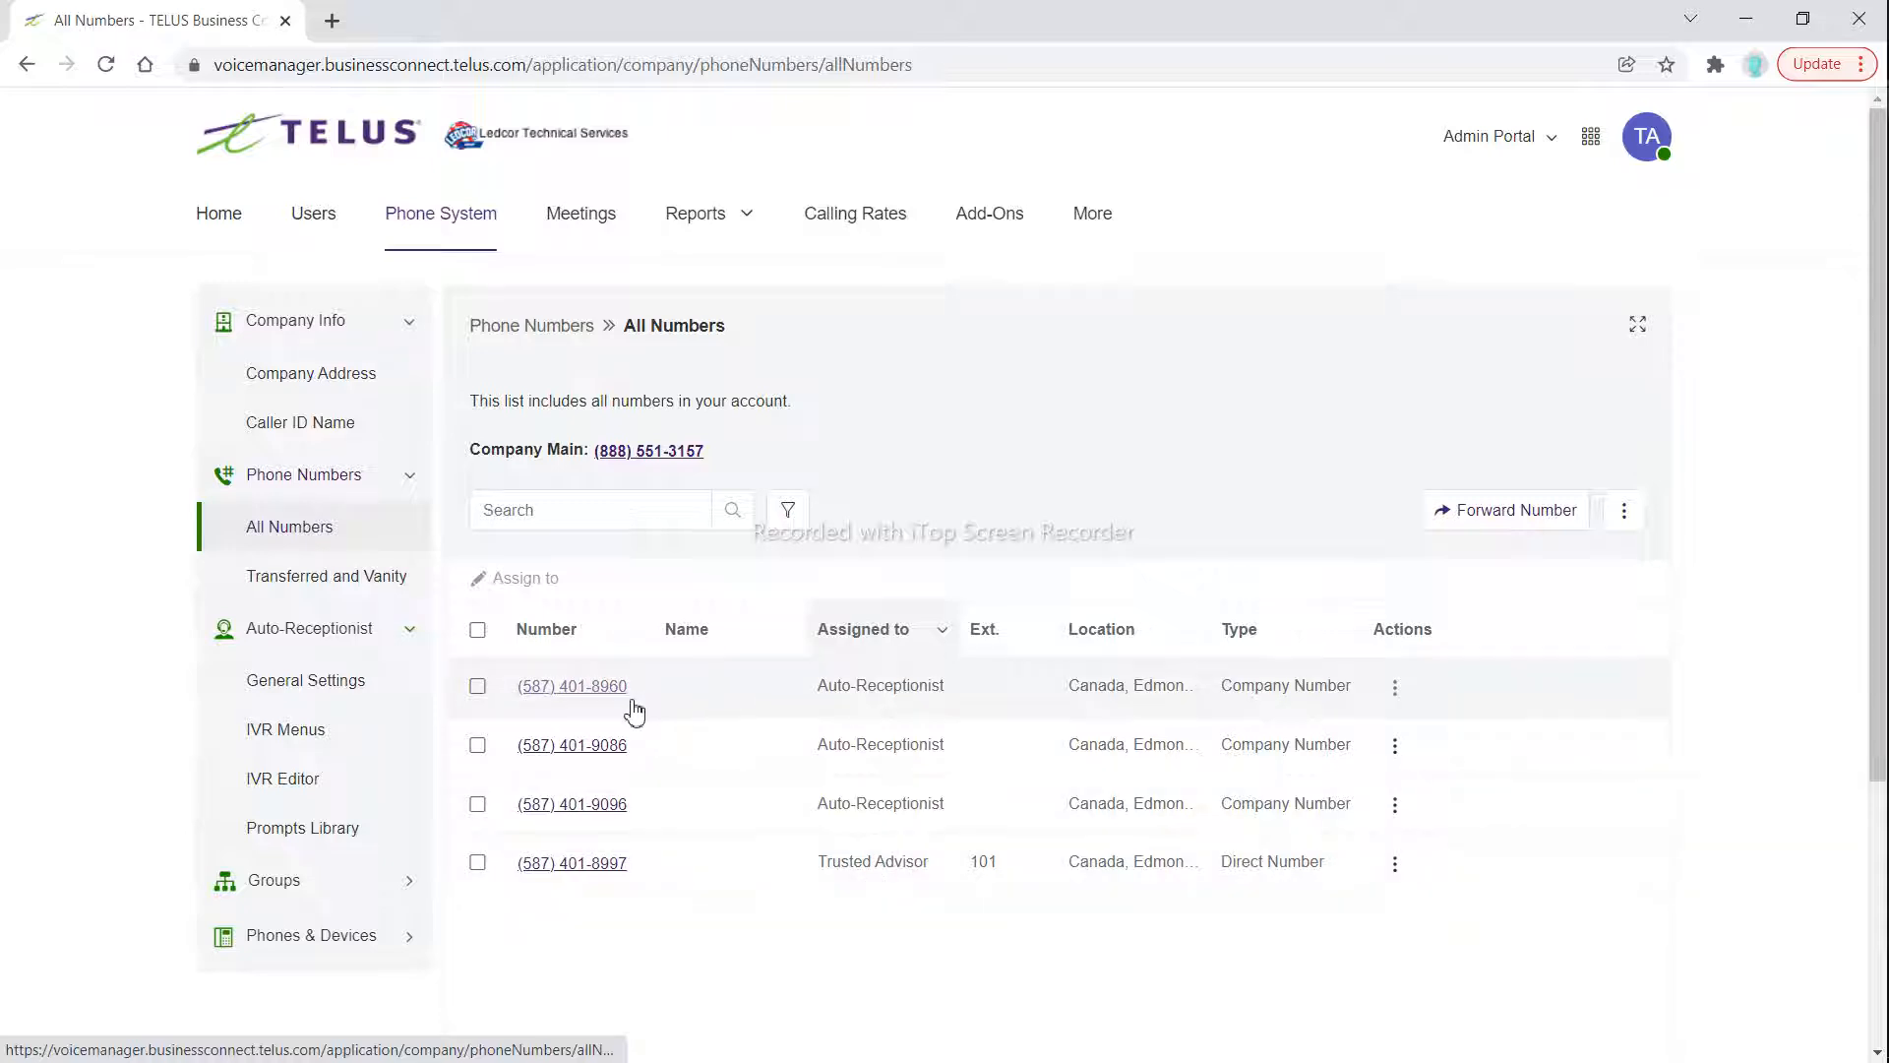
pyautogui.click(581, 866)
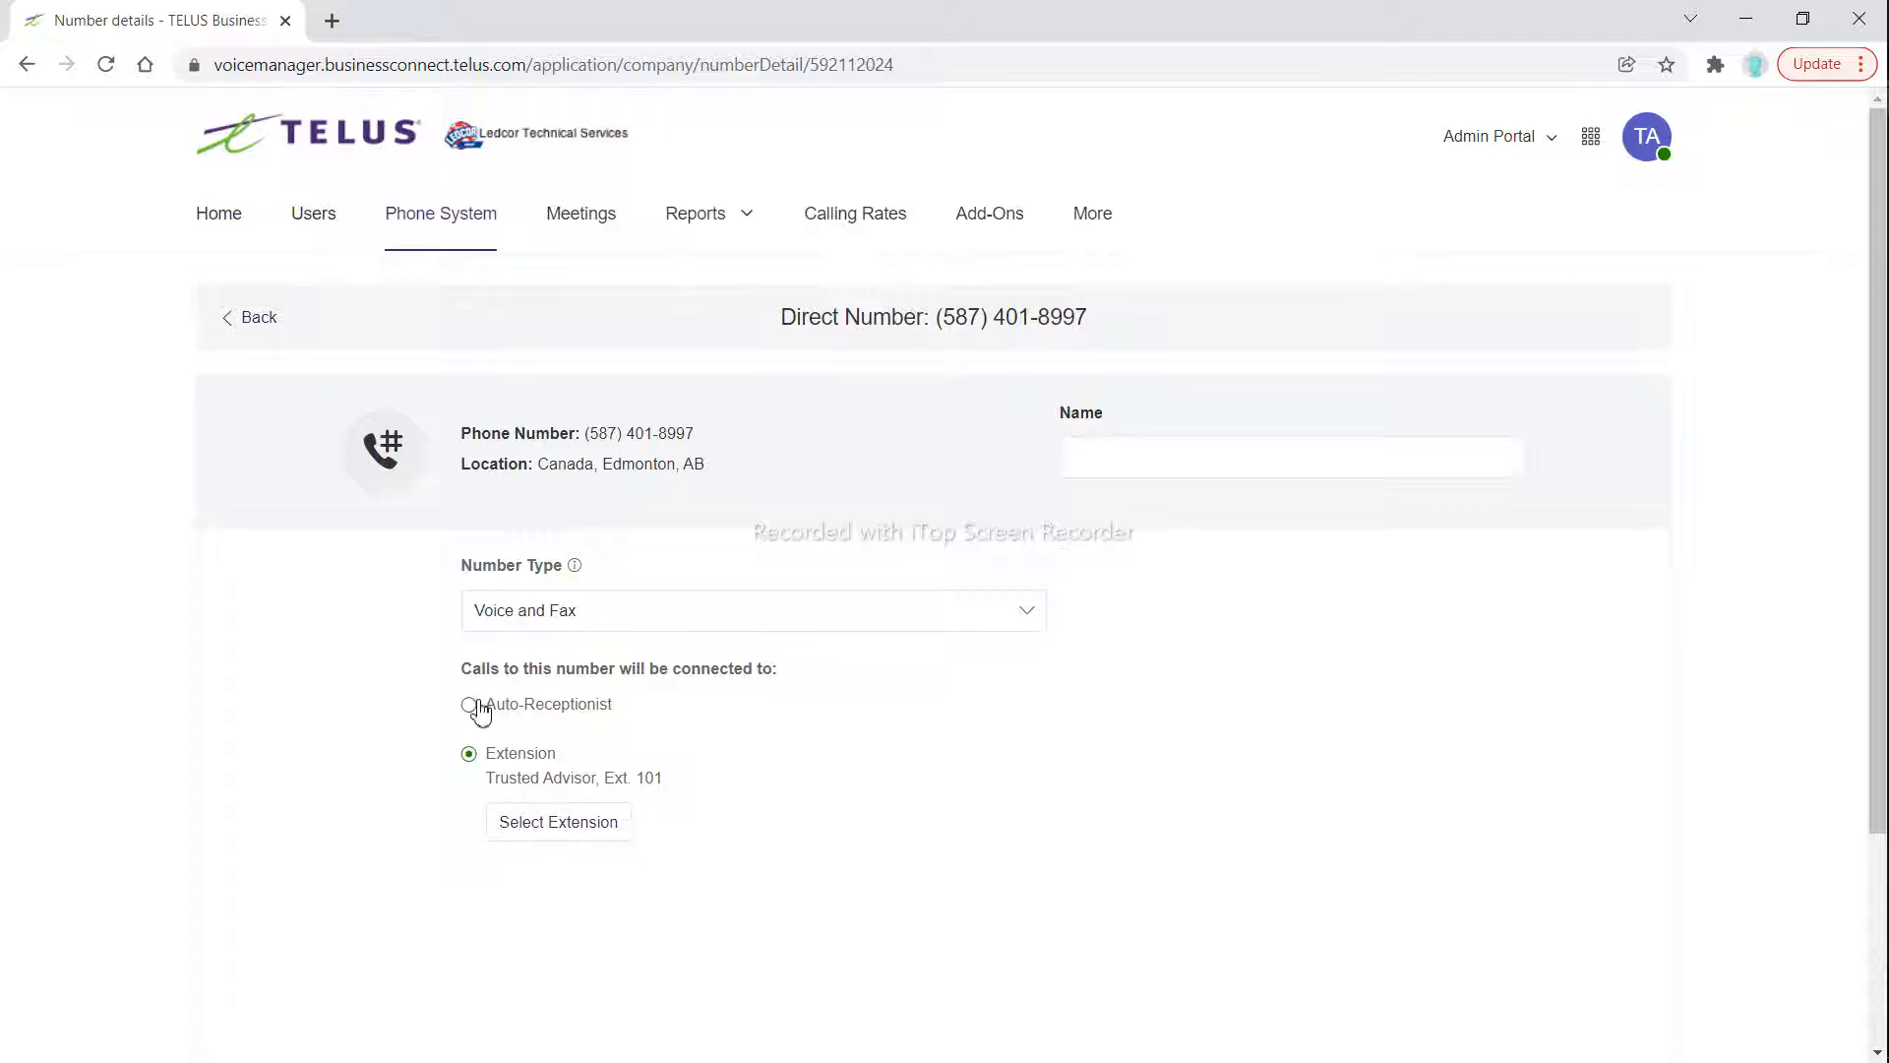
pyautogui.click(258, 335)
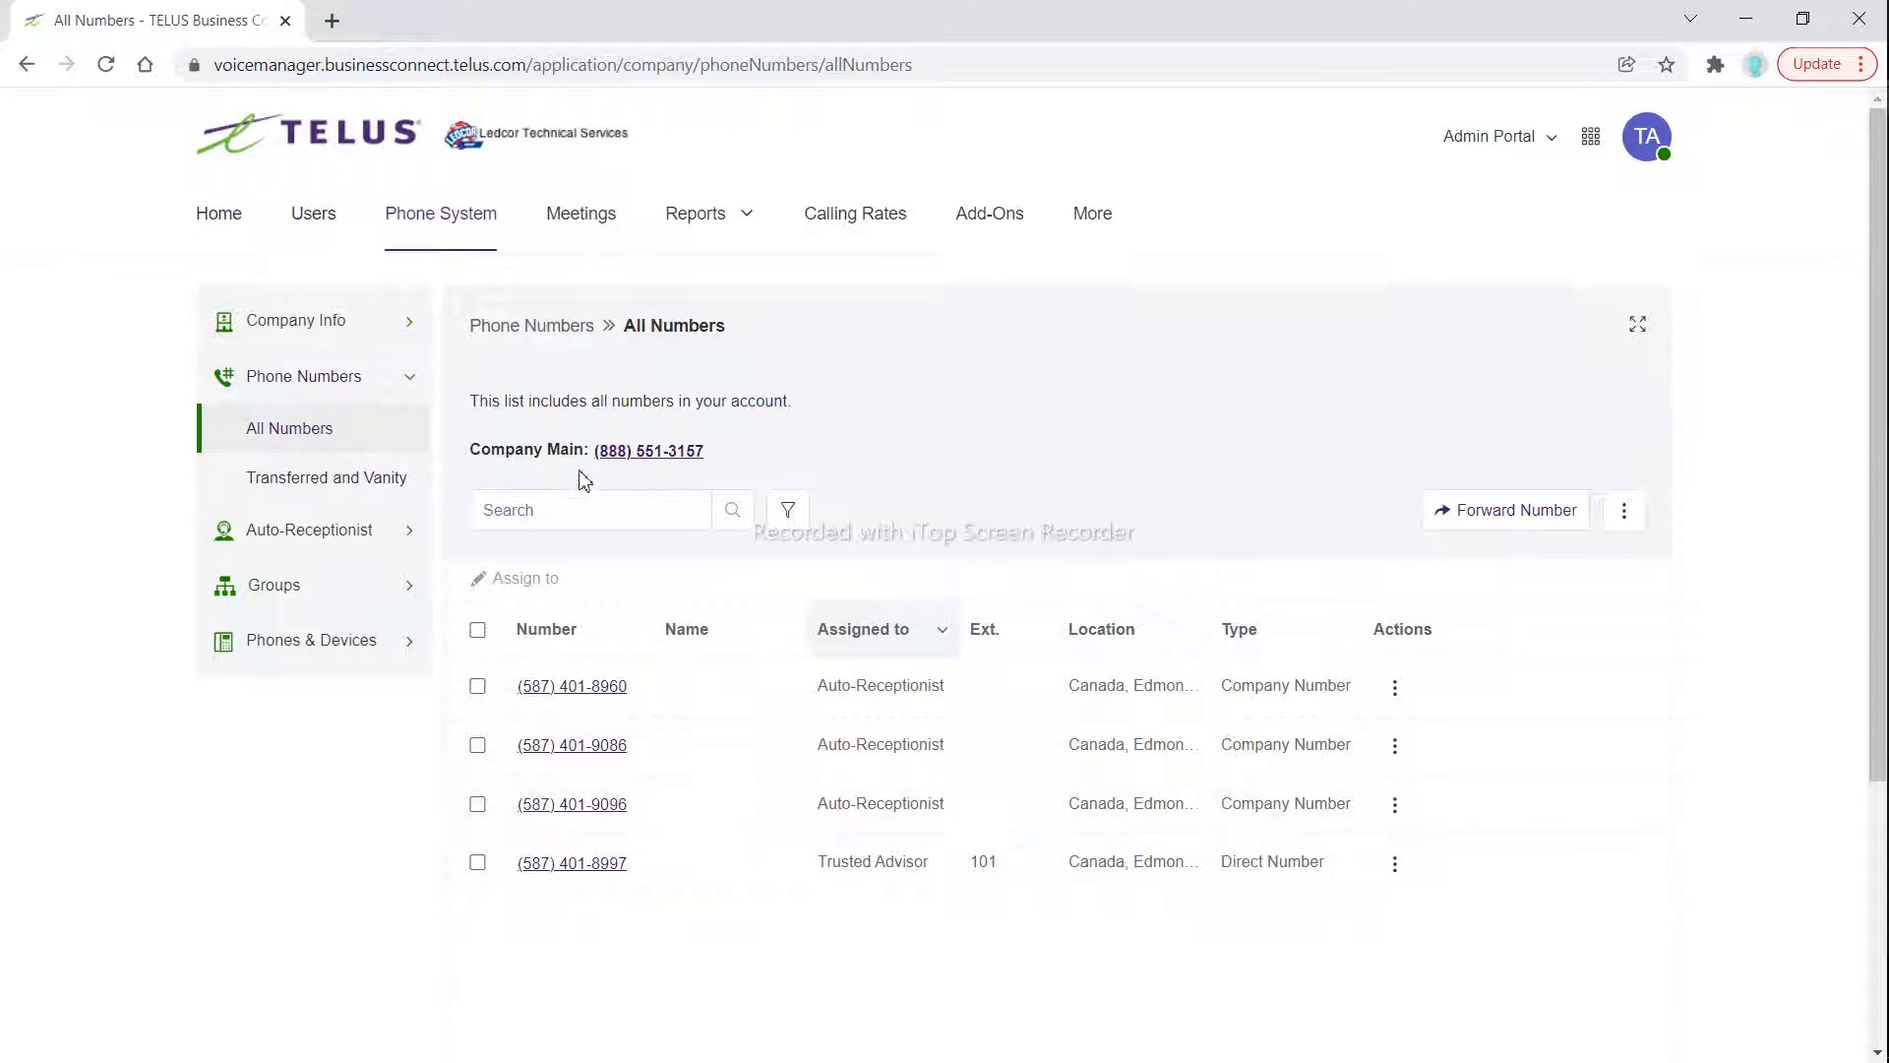
# In the Auto-Receptionist company hours, try 24 hours / 7 days a week, and set the schedule back to Custom hours.
pyautogui.click(330, 537)
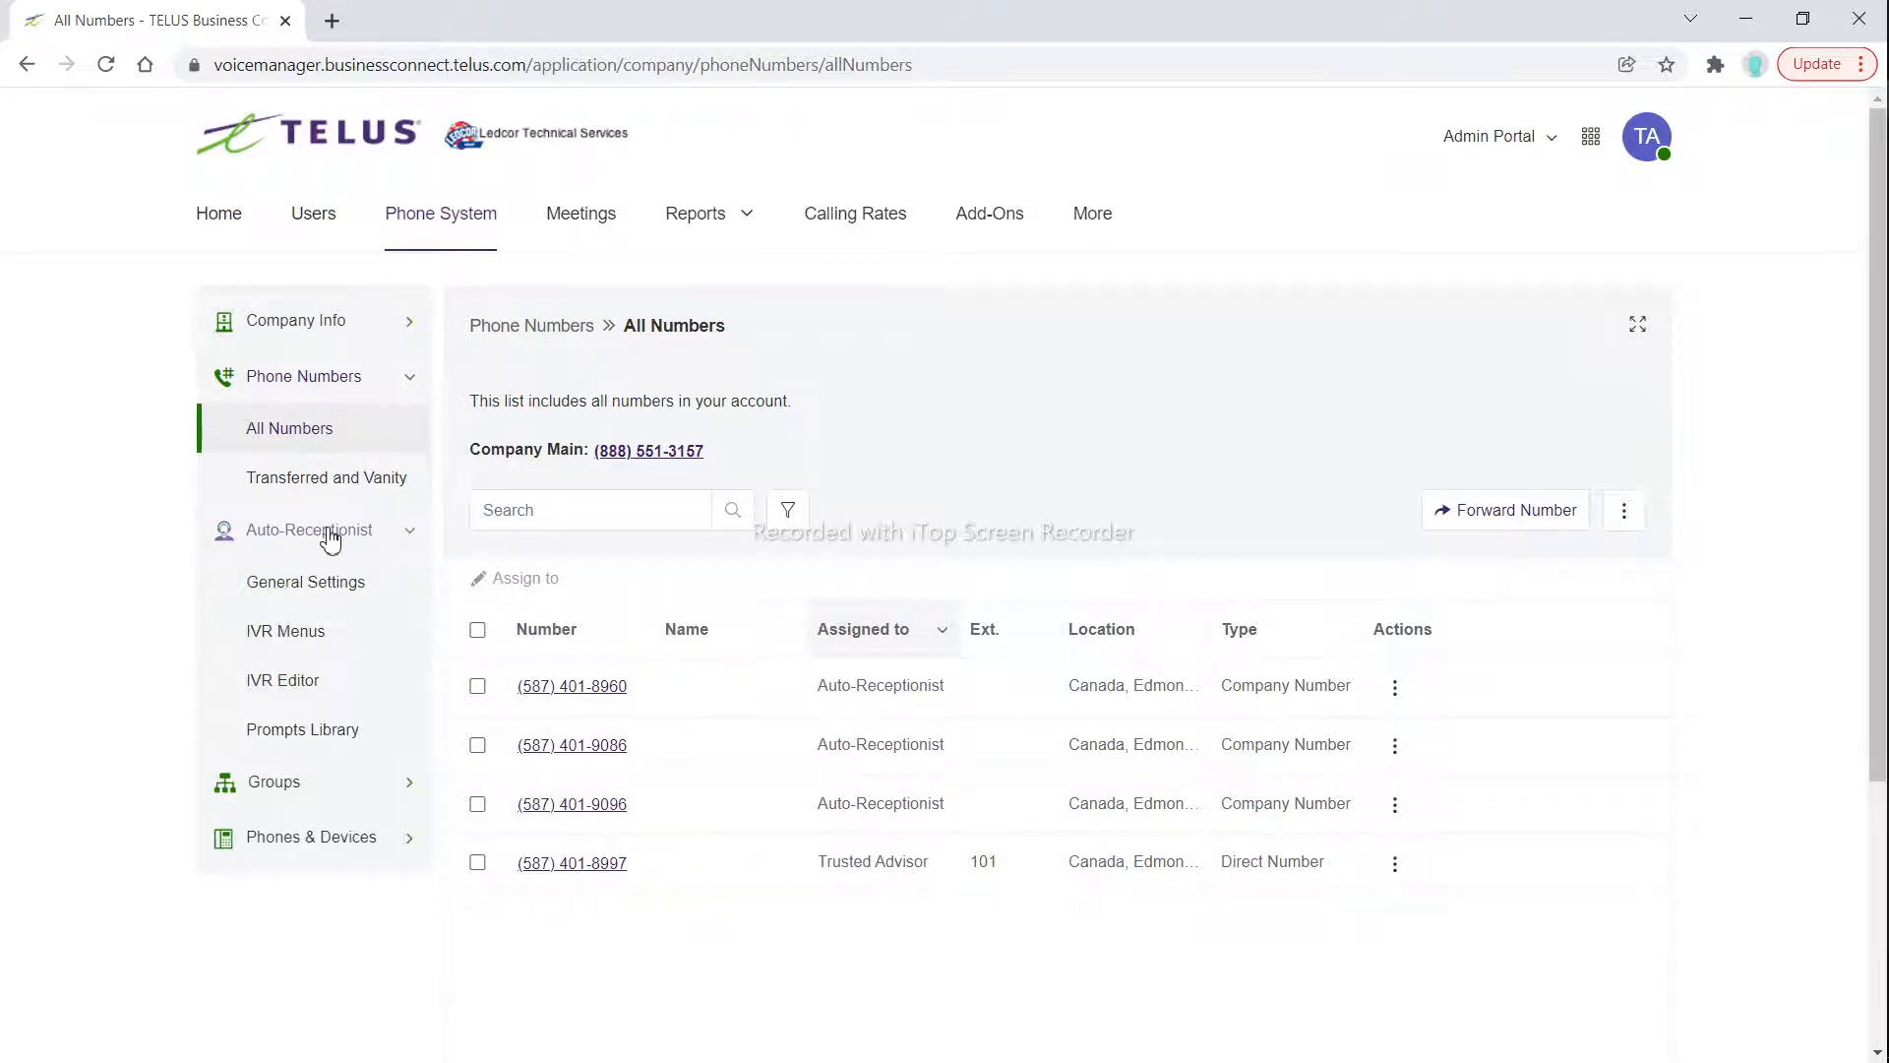
pyautogui.click(346, 597)
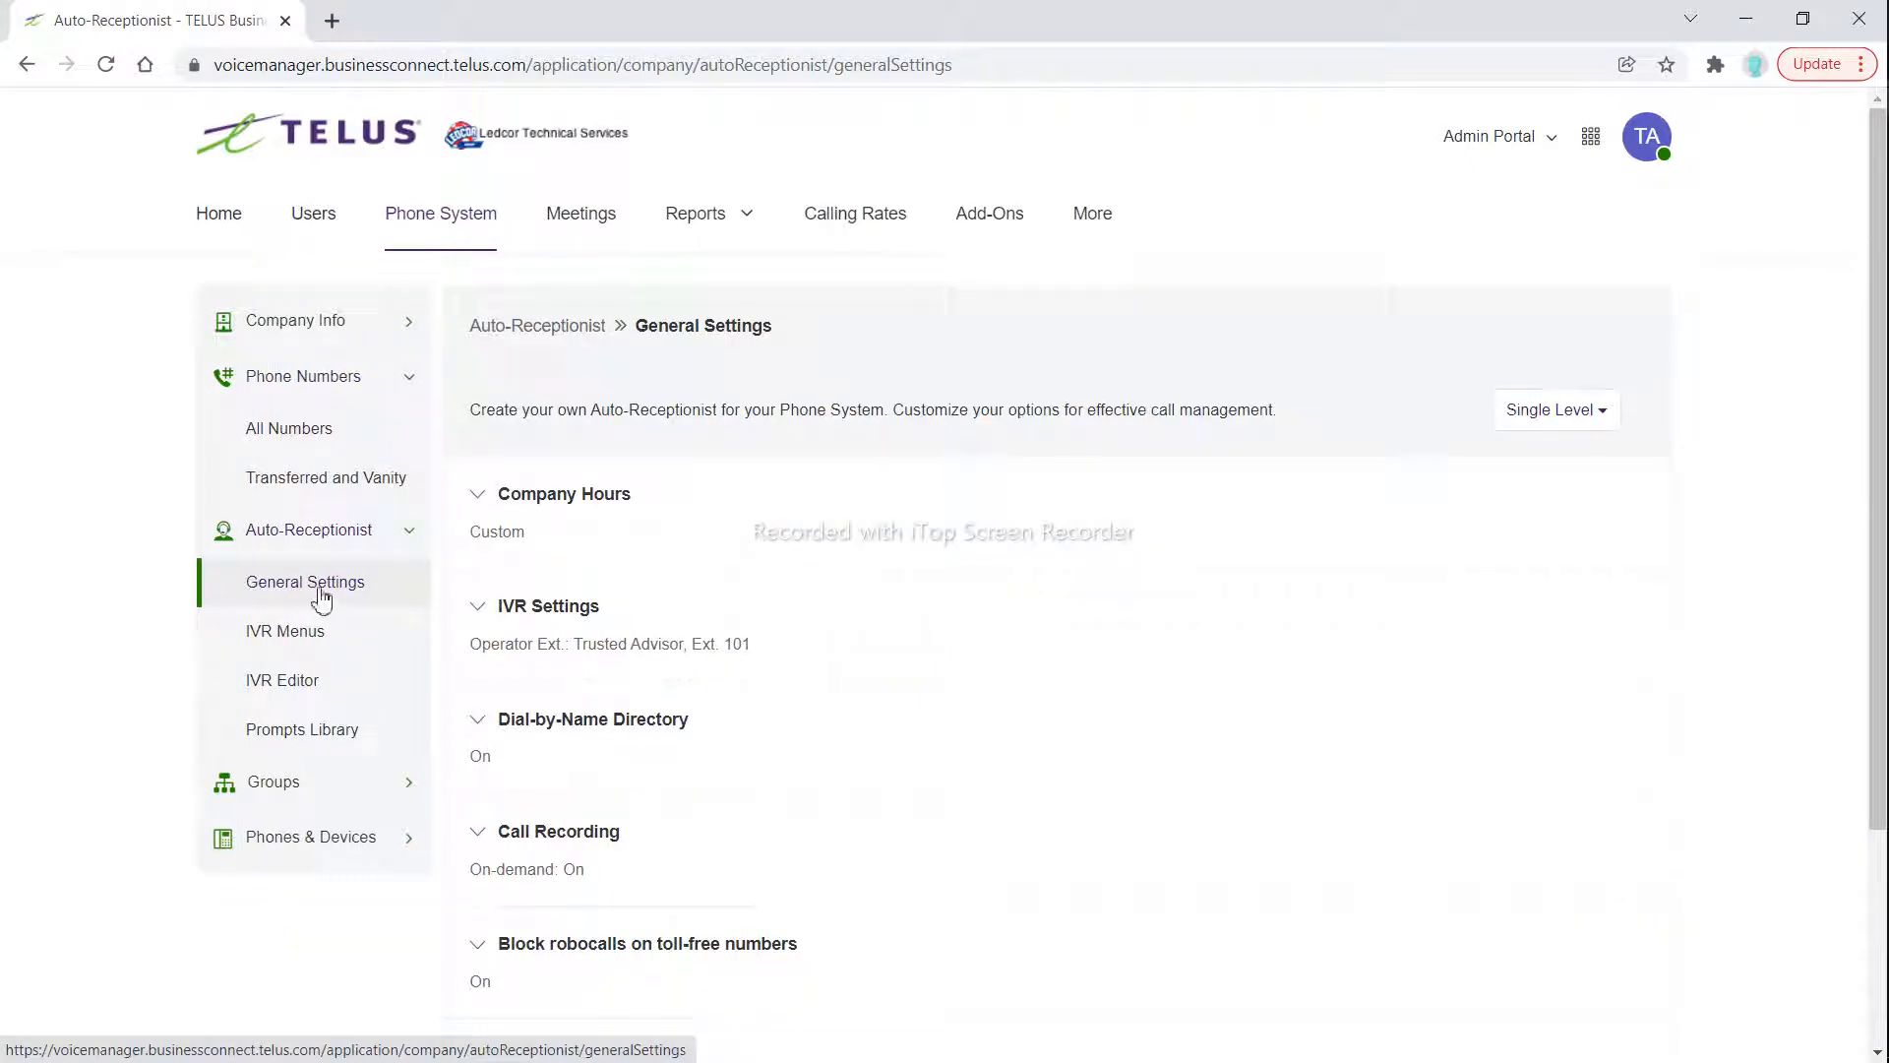
pyautogui.click(558, 497)
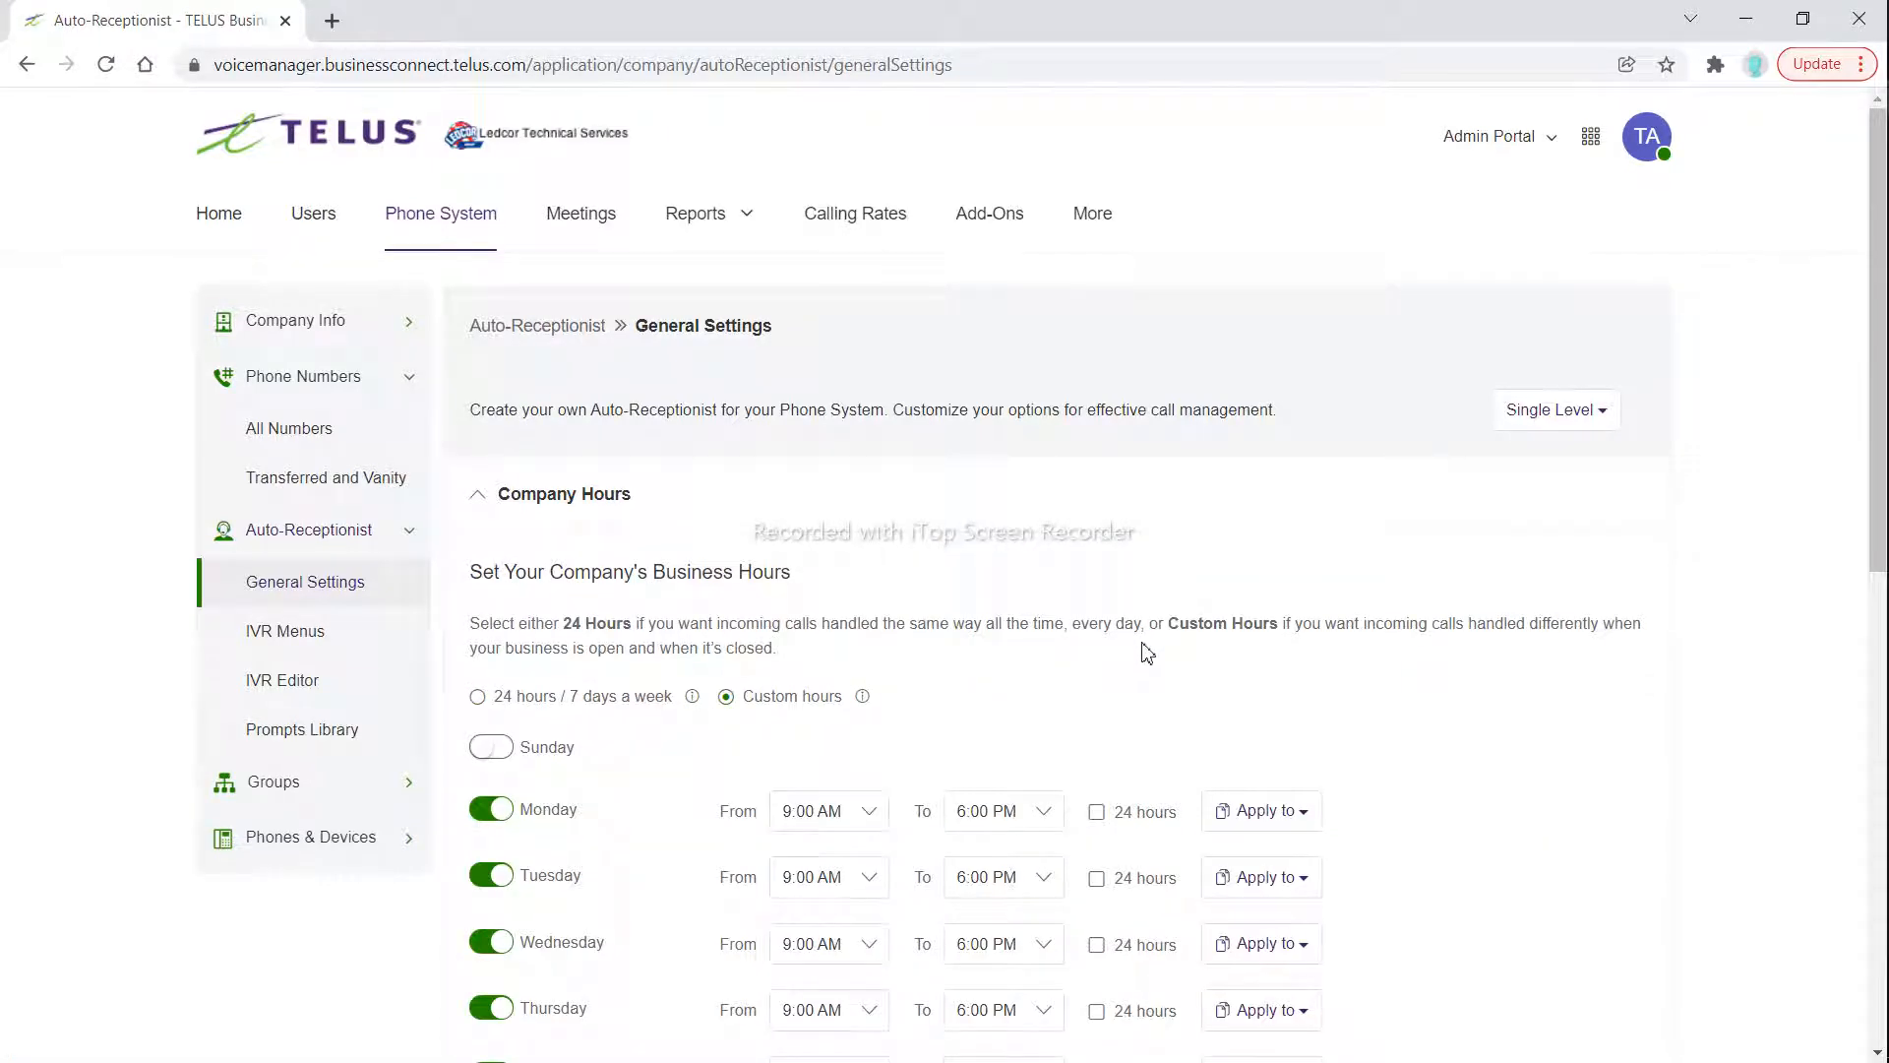
pyautogui.scroll(-2, 1147, 652)
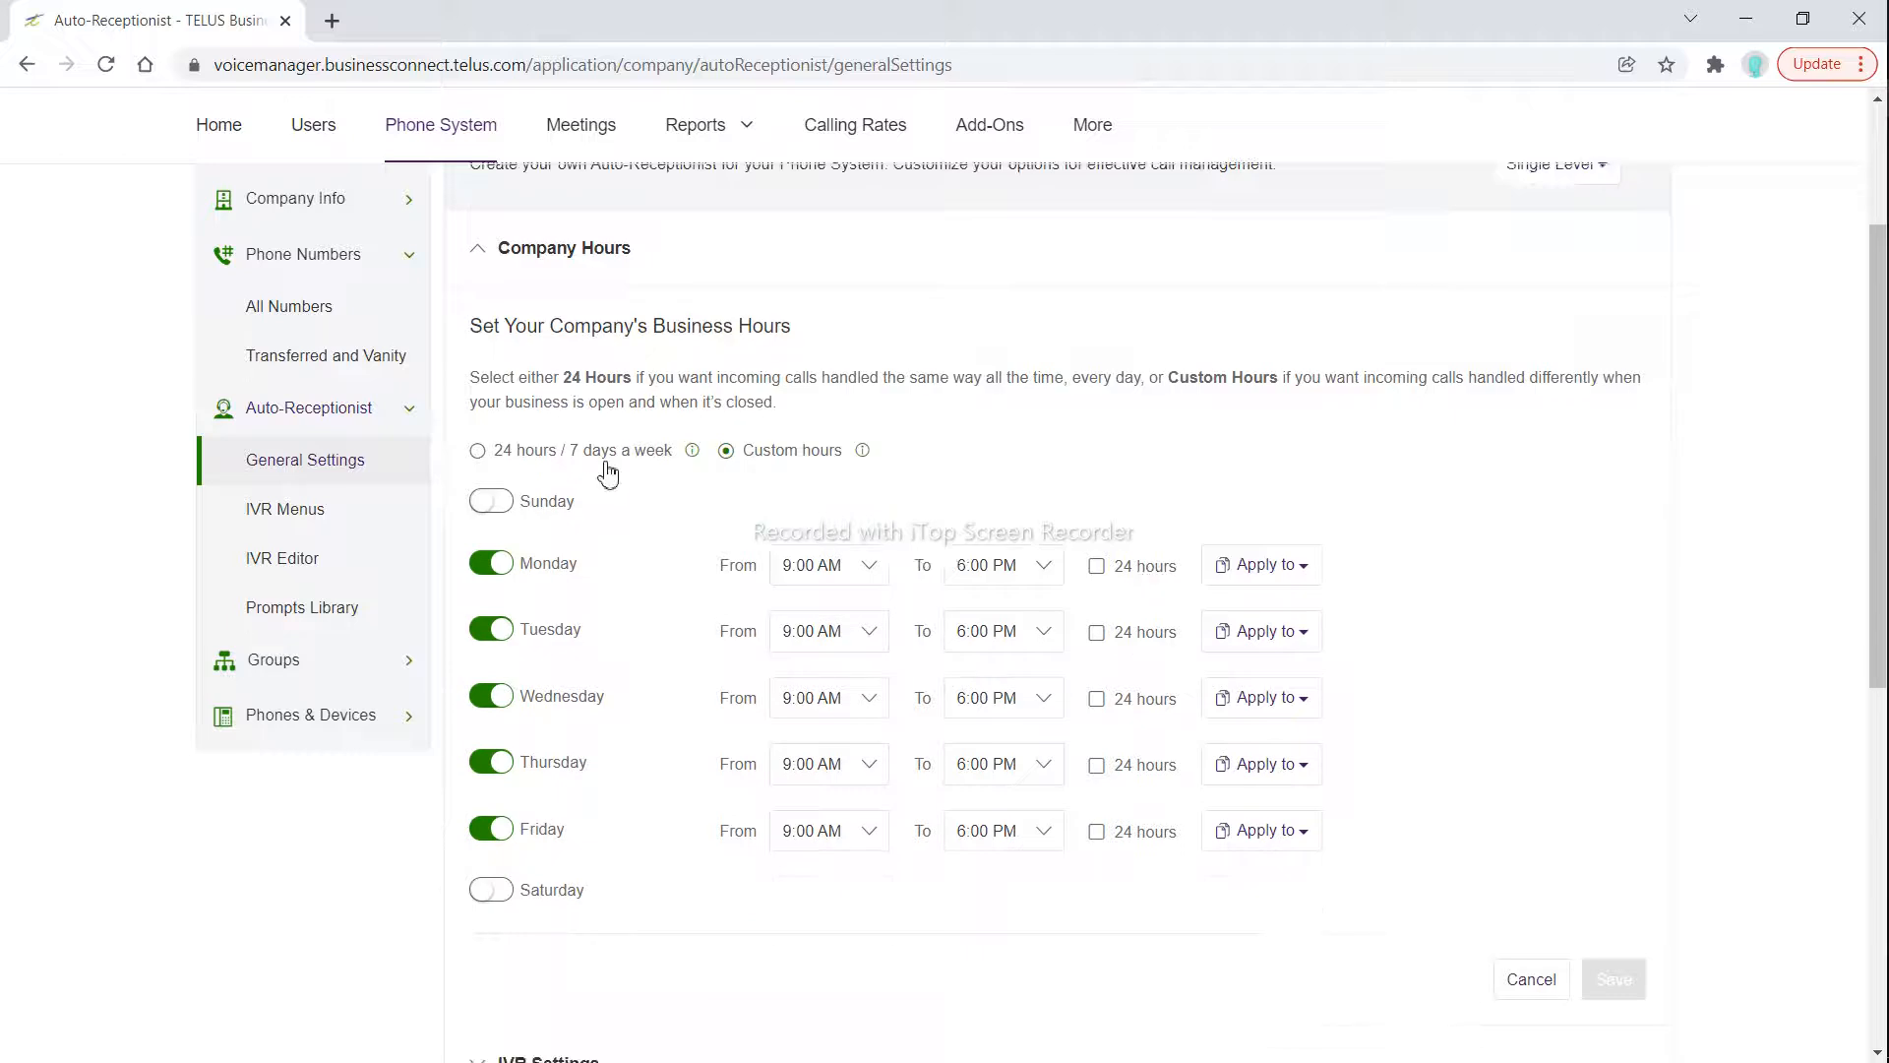
pyautogui.click(606, 462)
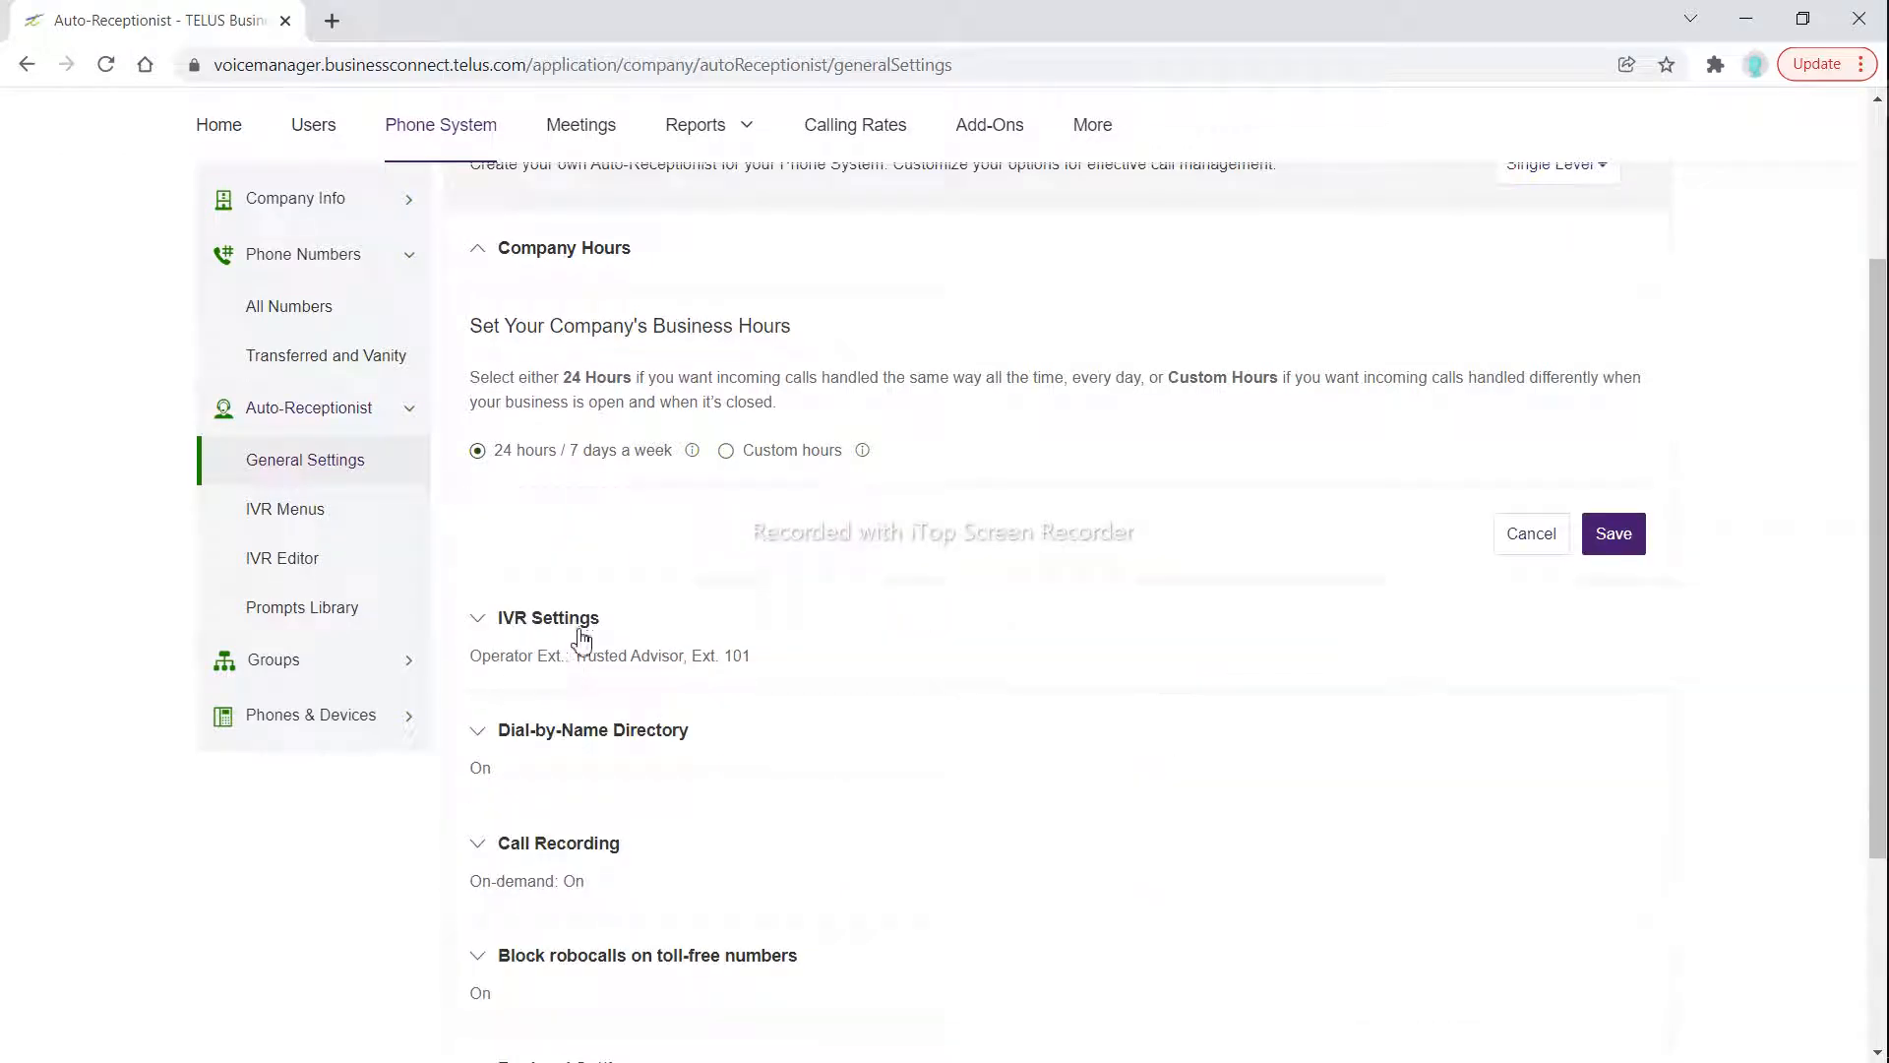
pyautogui.click(773, 462)
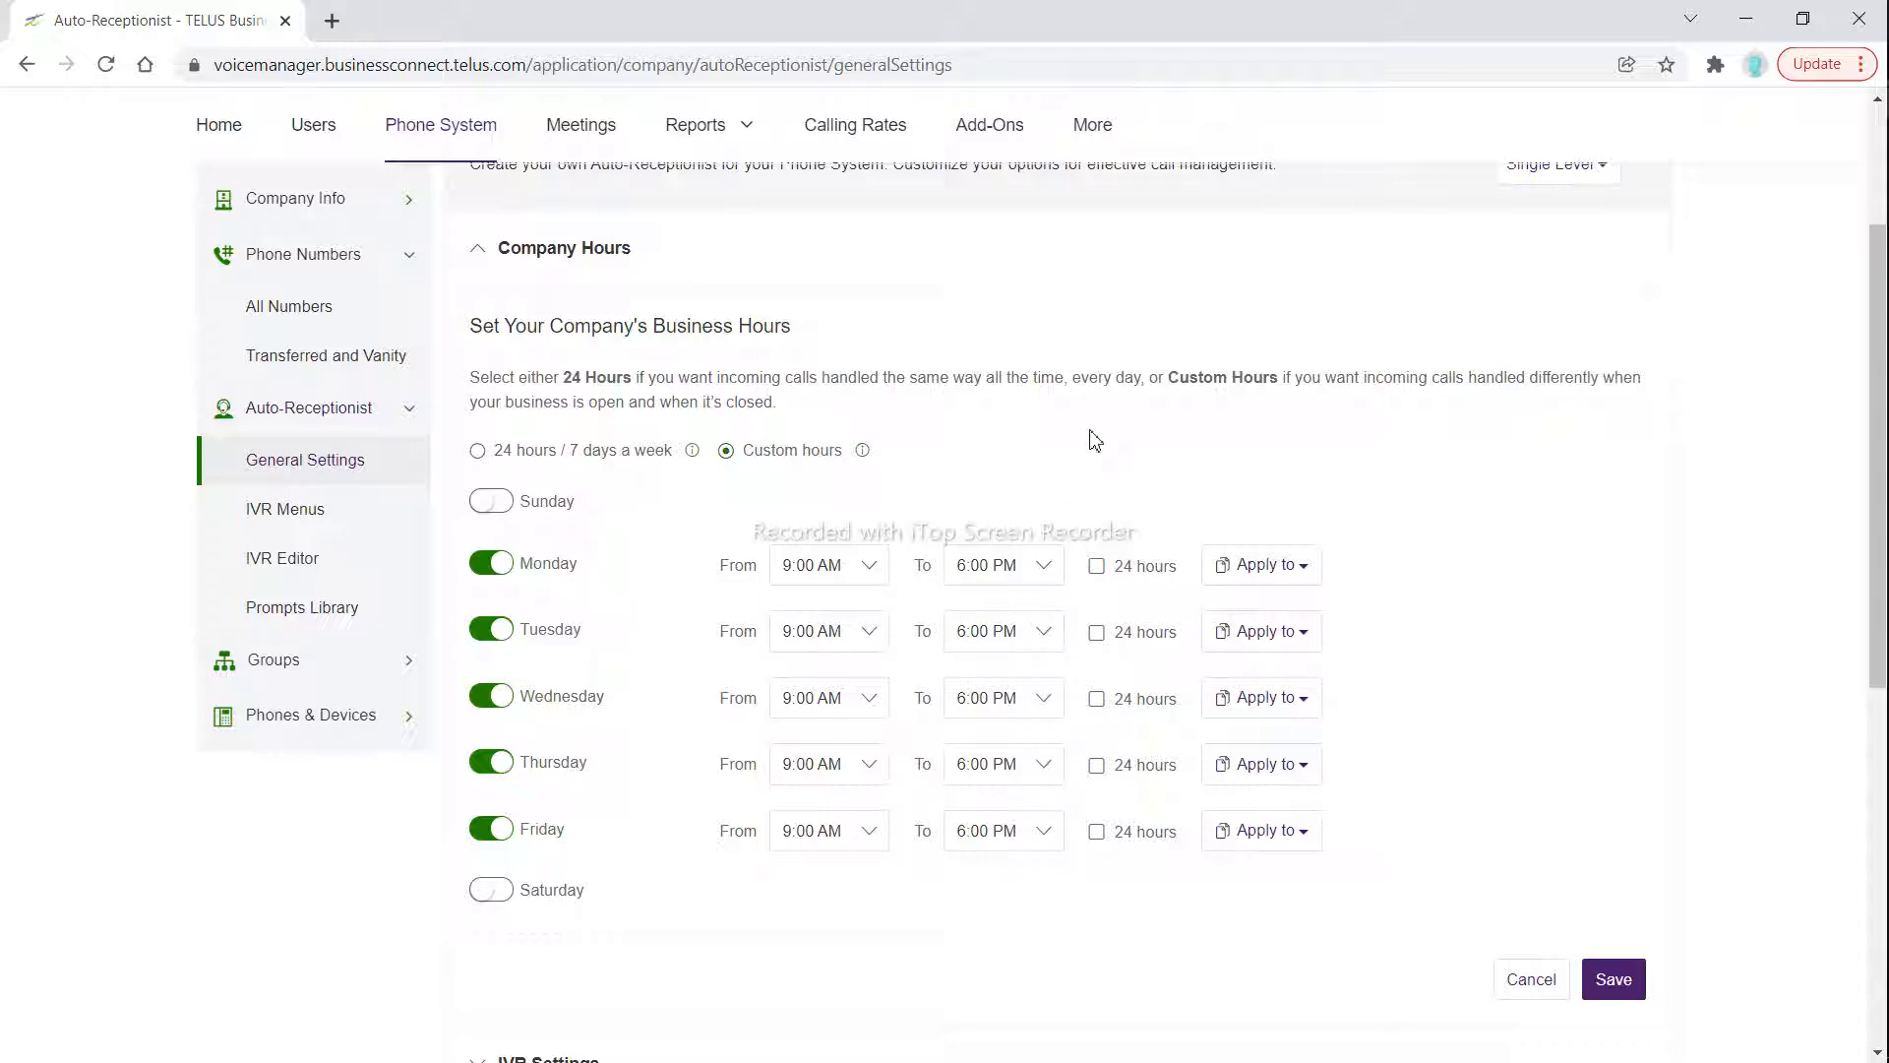
# Save the company hours and open the company call handling options in the IVR settings.
pyautogui.scroll(-5, 1095, 440)
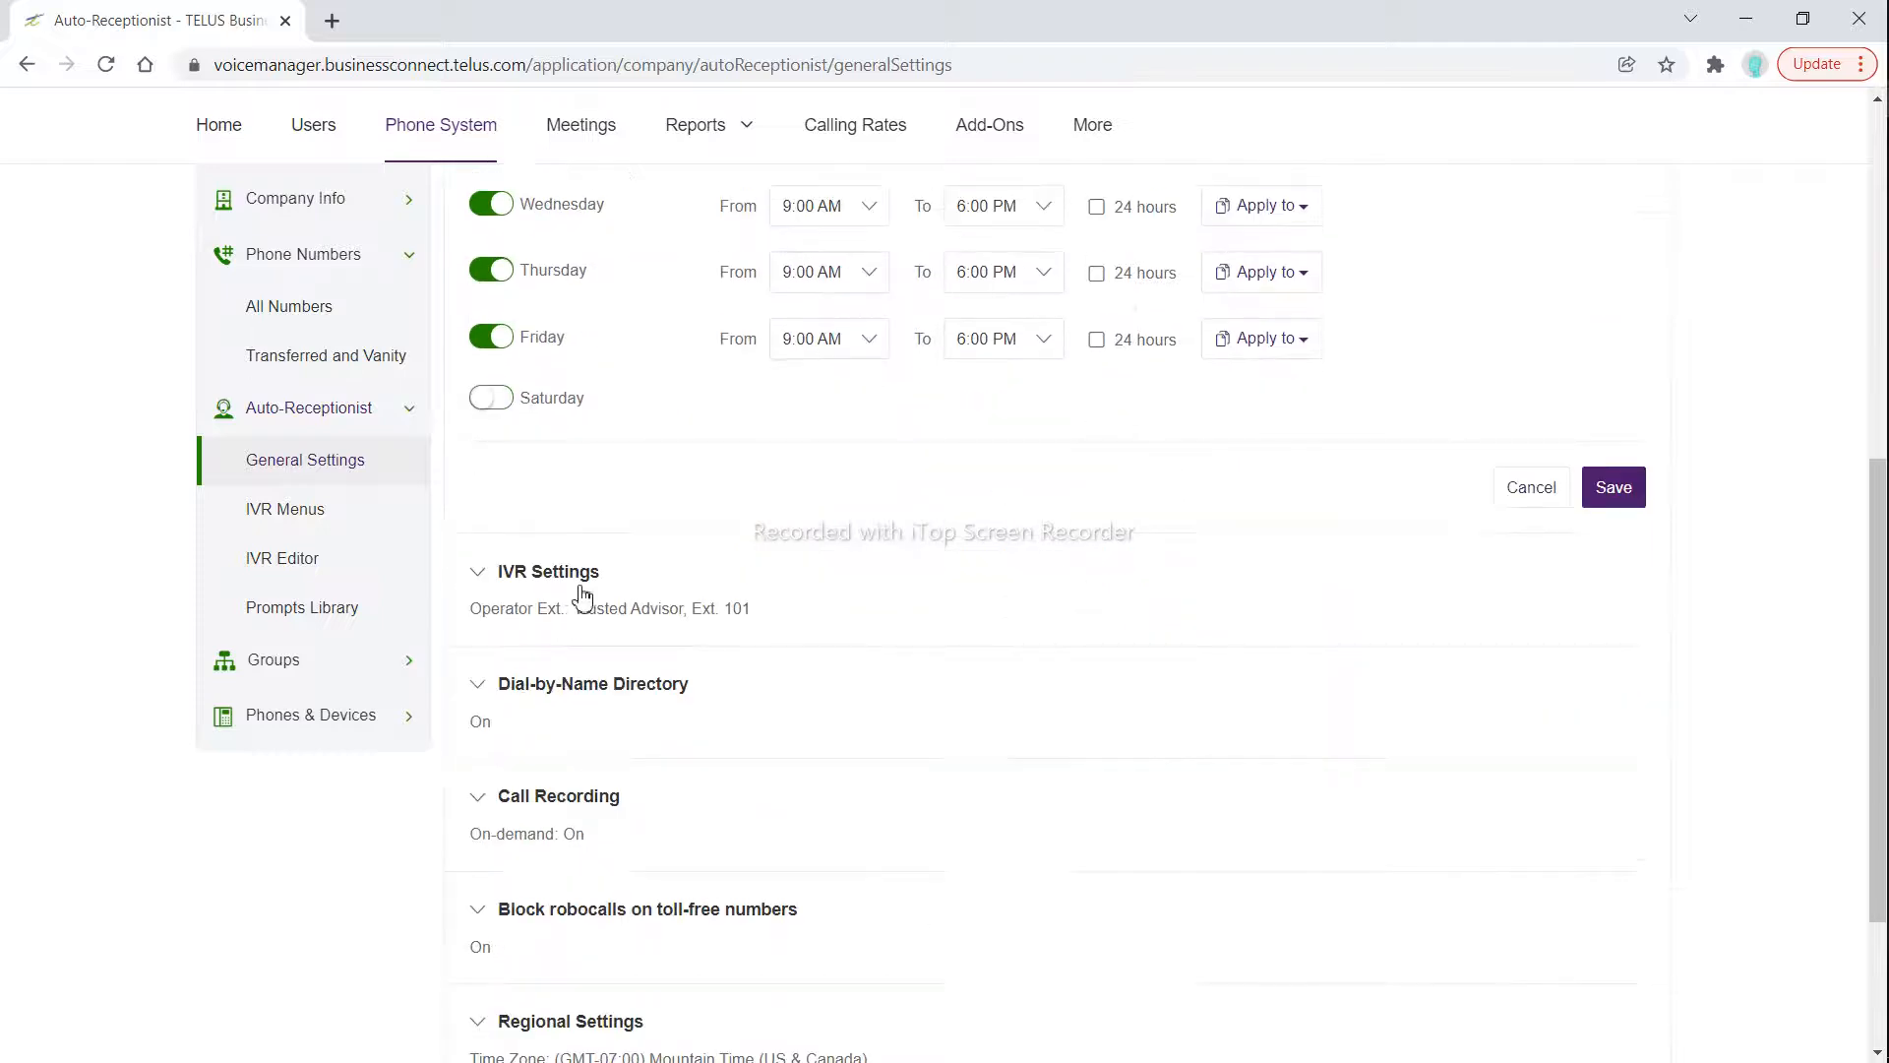
pyautogui.click(580, 590)
pyautogui.click(1192, 441)
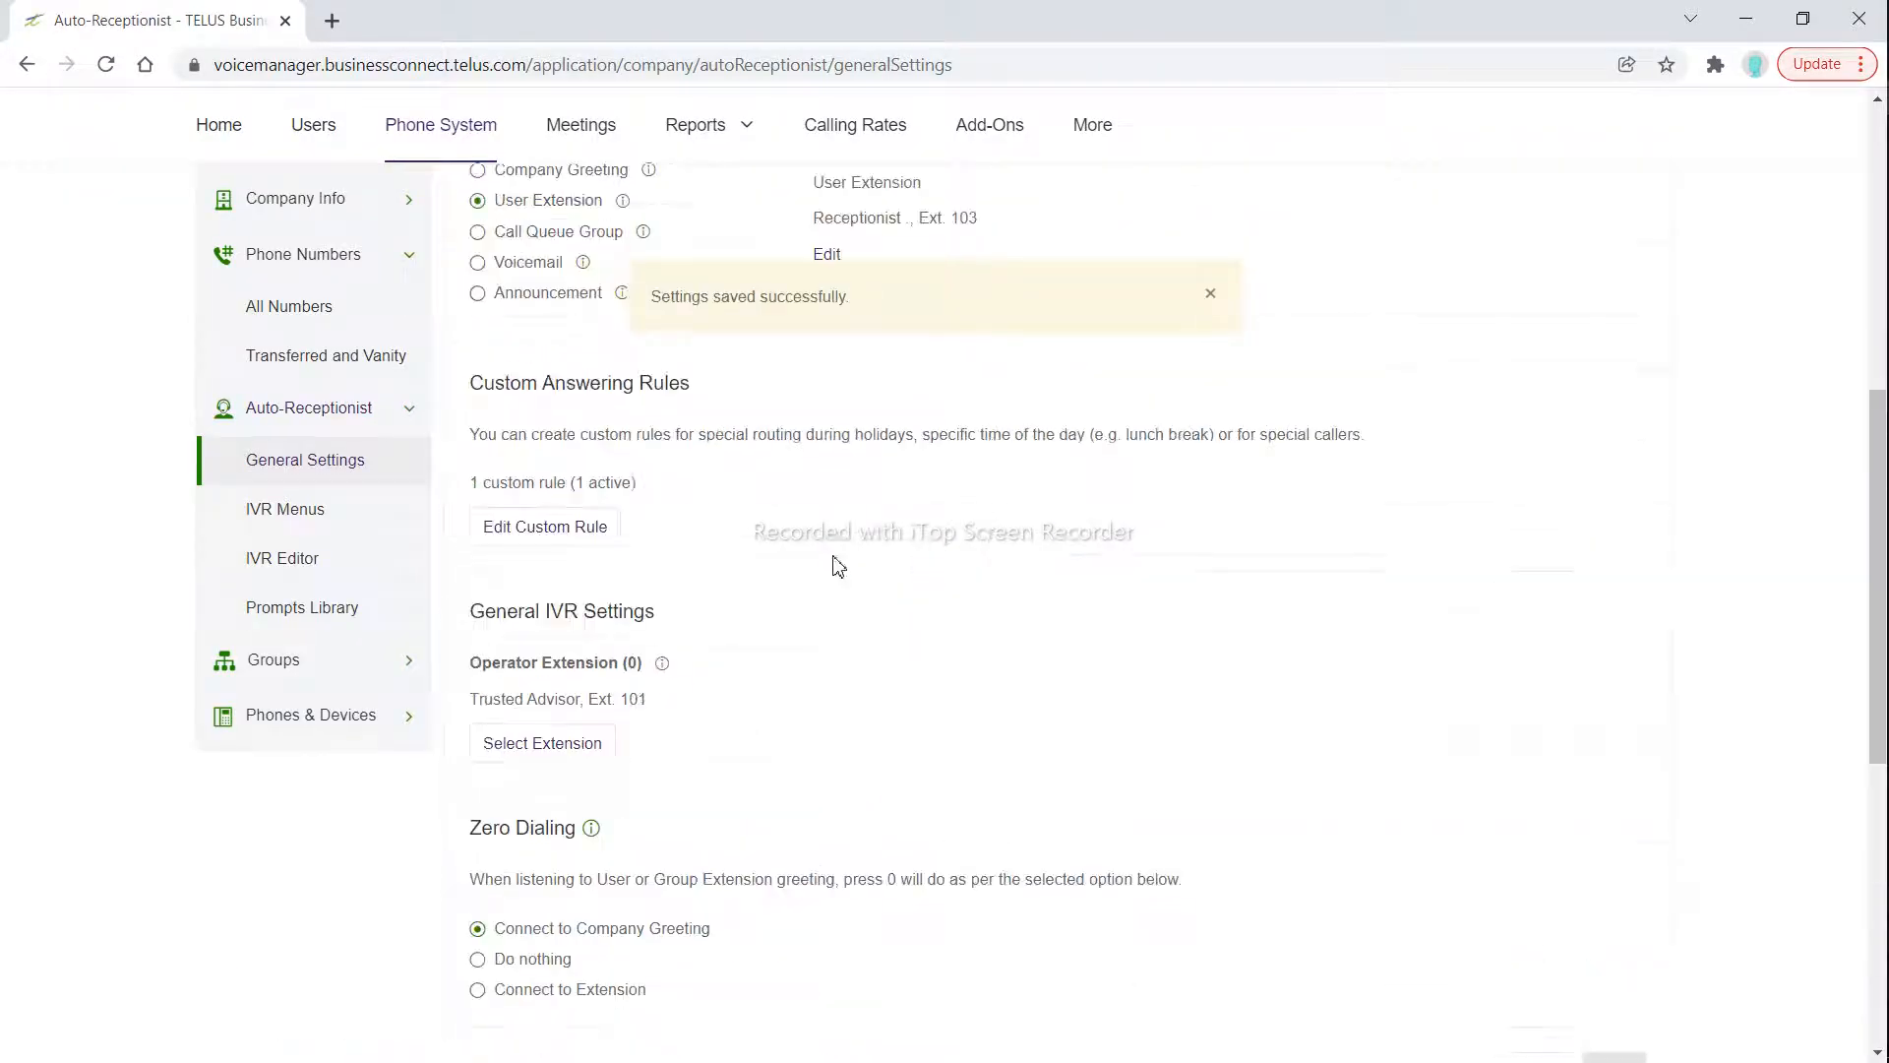
pyautogui.scroll(3, 909, 512)
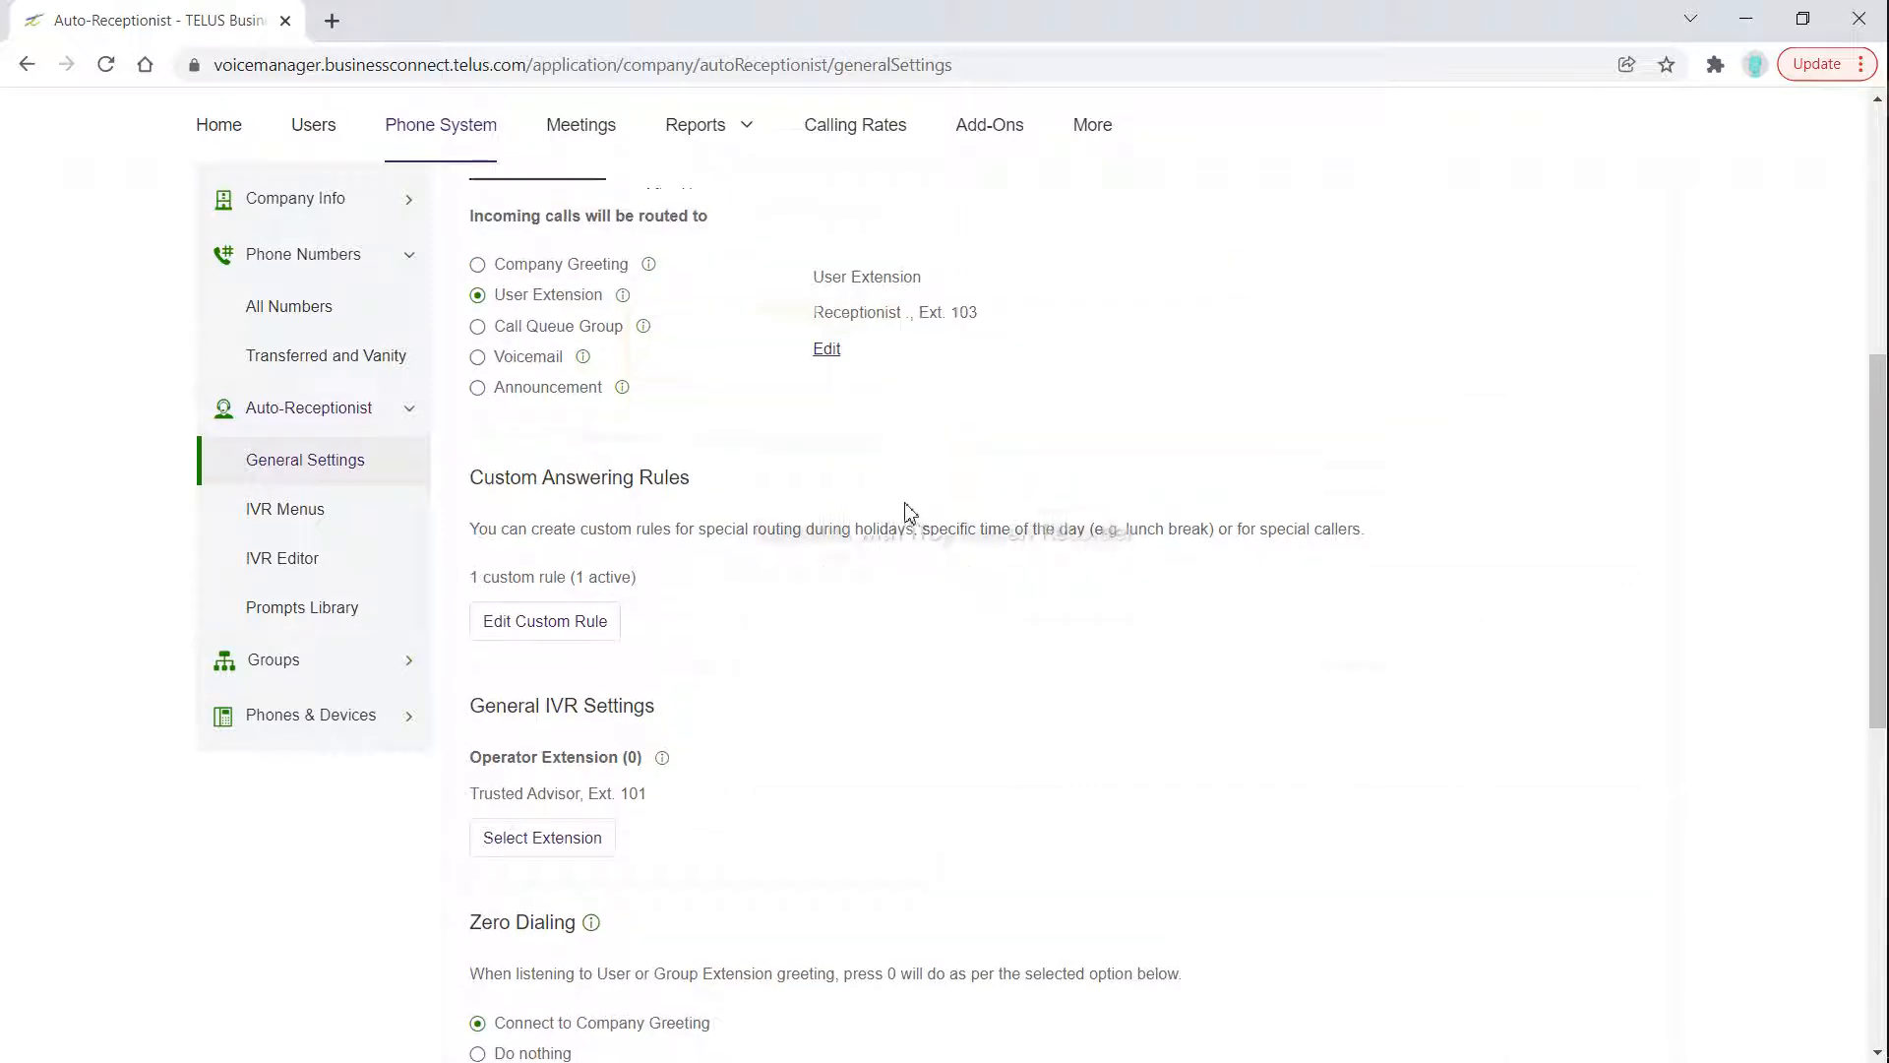
pyautogui.scroll(3, 909, 511)
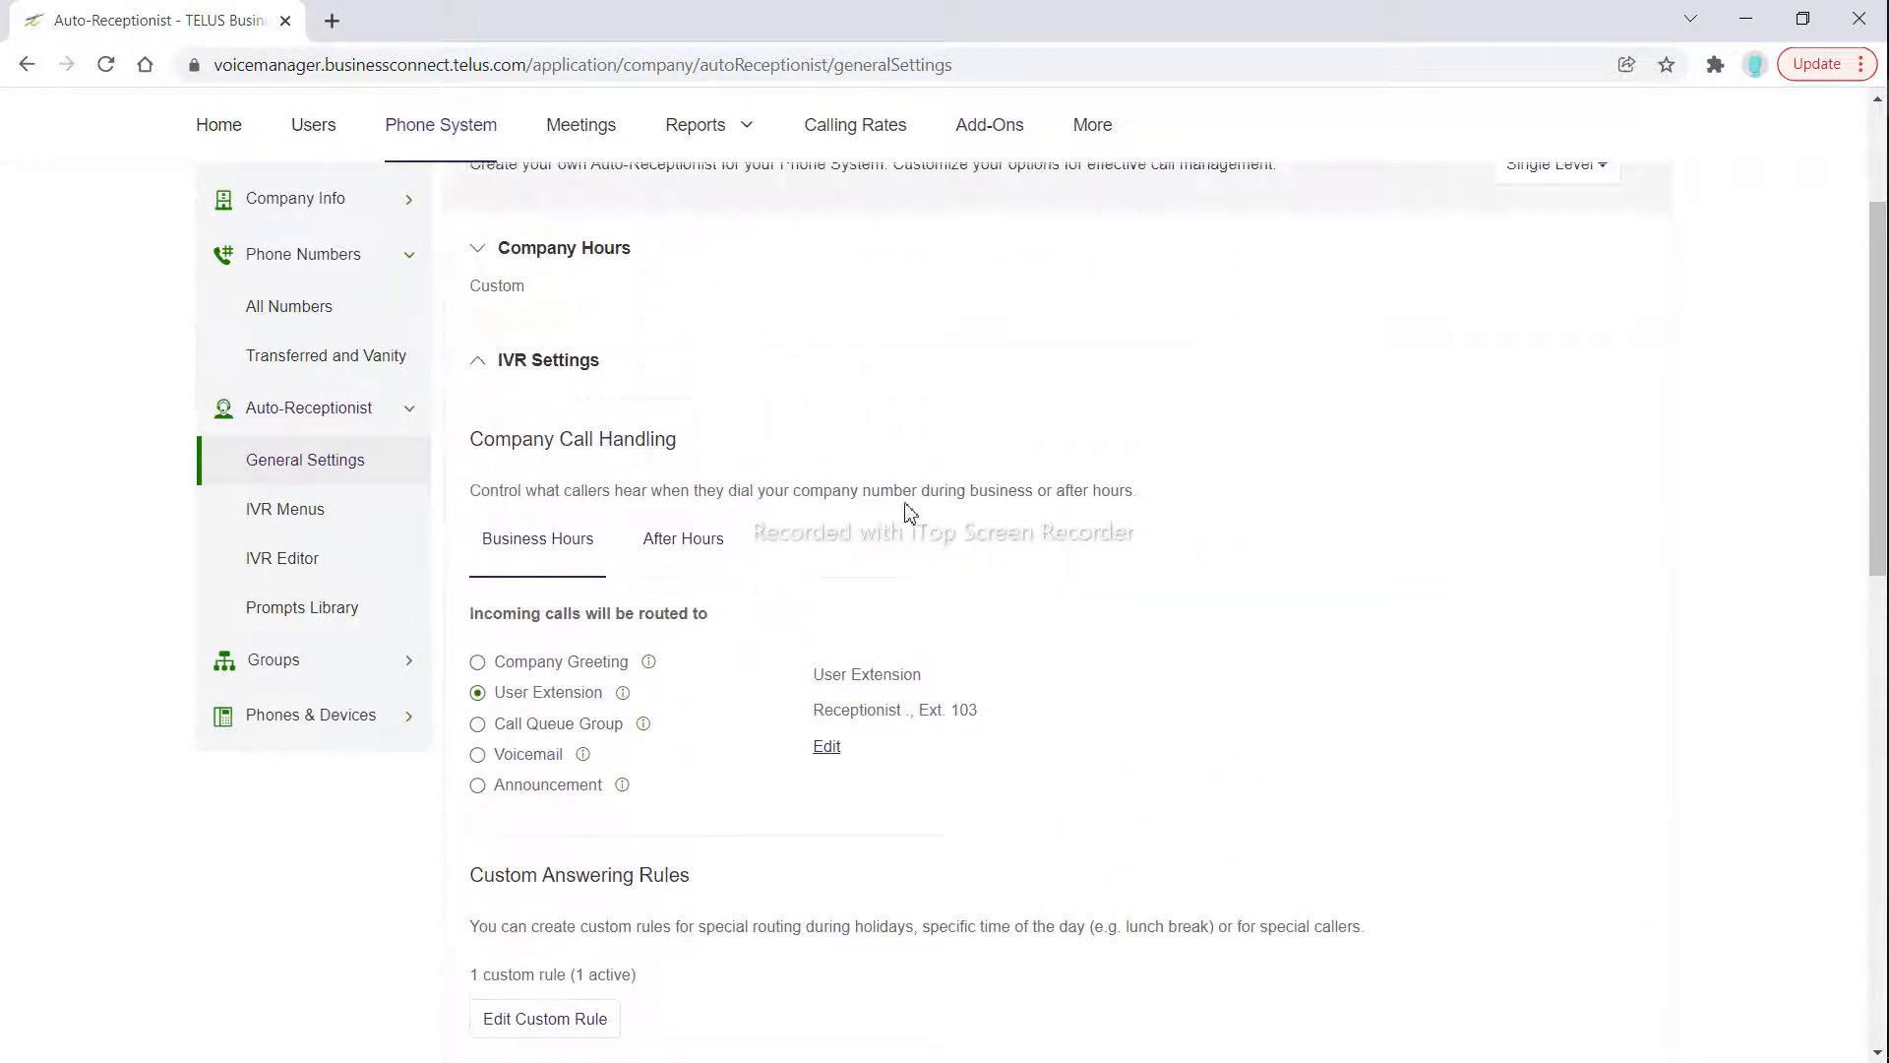
# Try Company Greeting and User Extension routing for business-hours calls, and view the selectable user extensions without changing the choice.
pyautogui.click(538, 672)
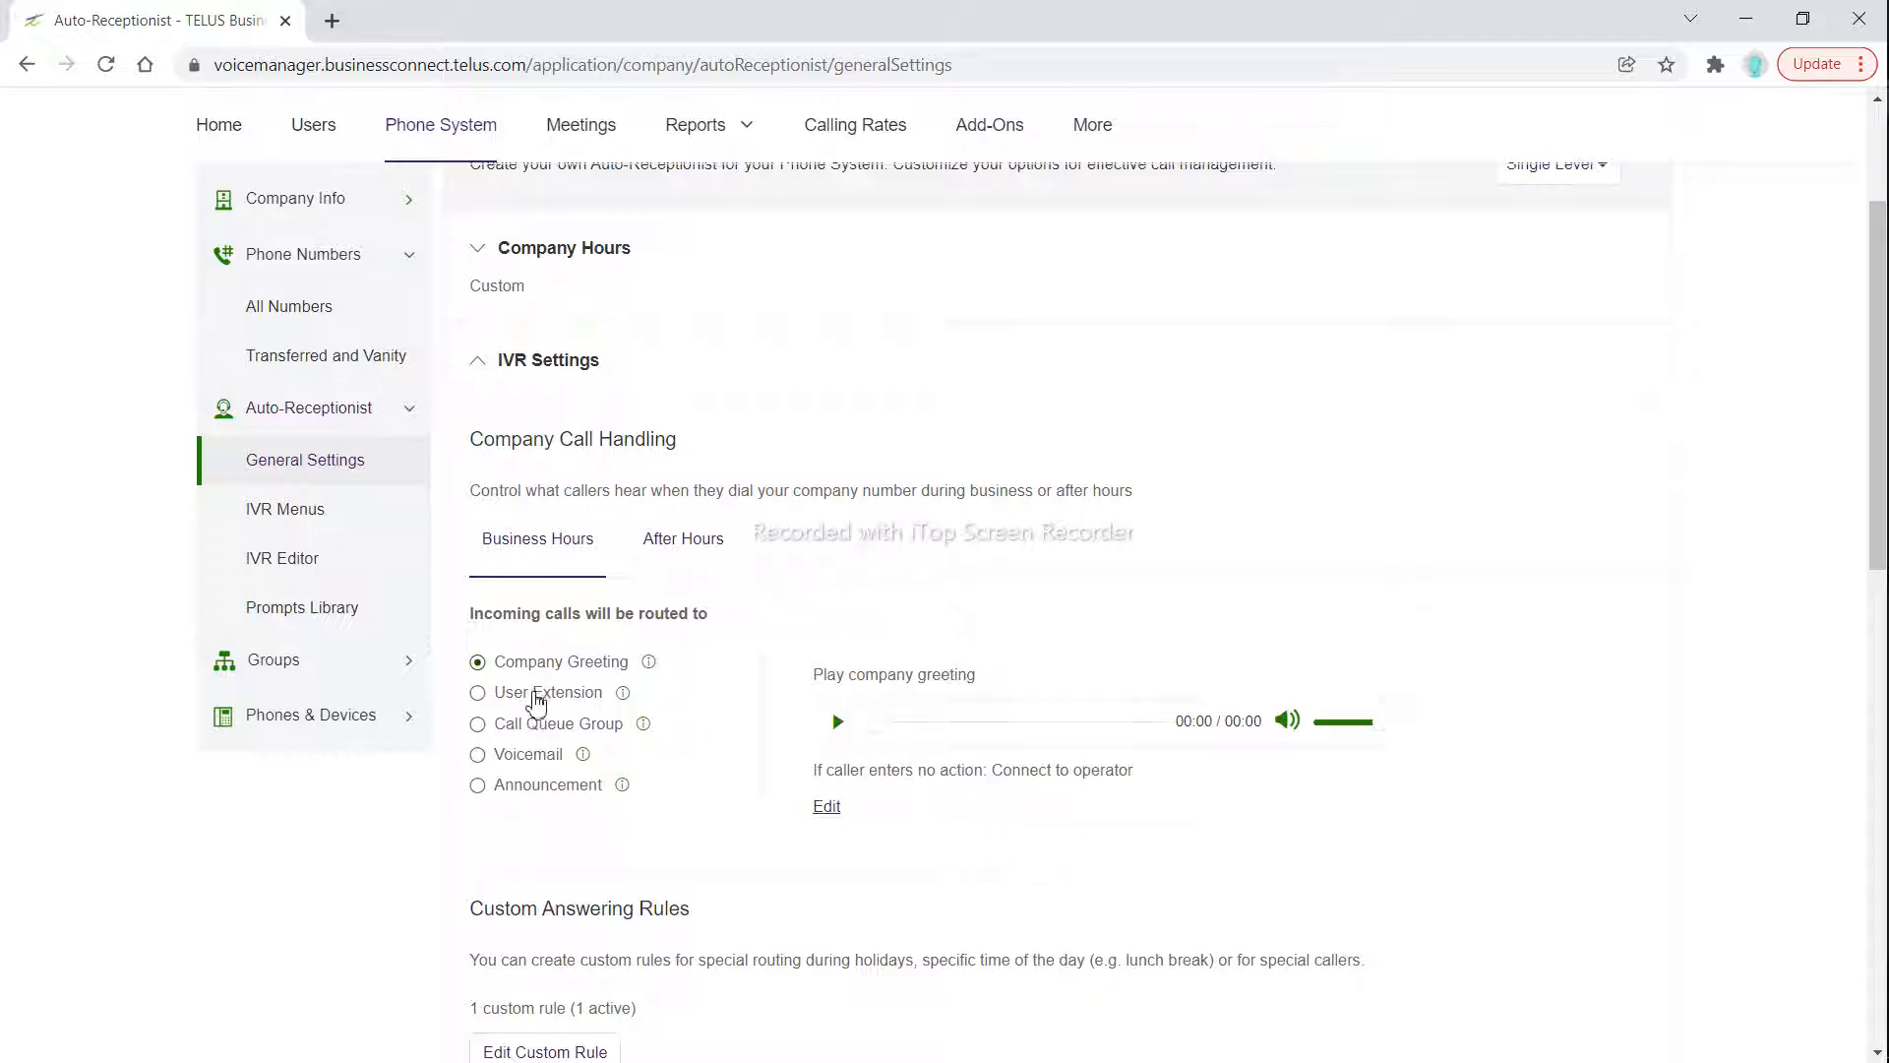
pyautogui.click(534, 697)
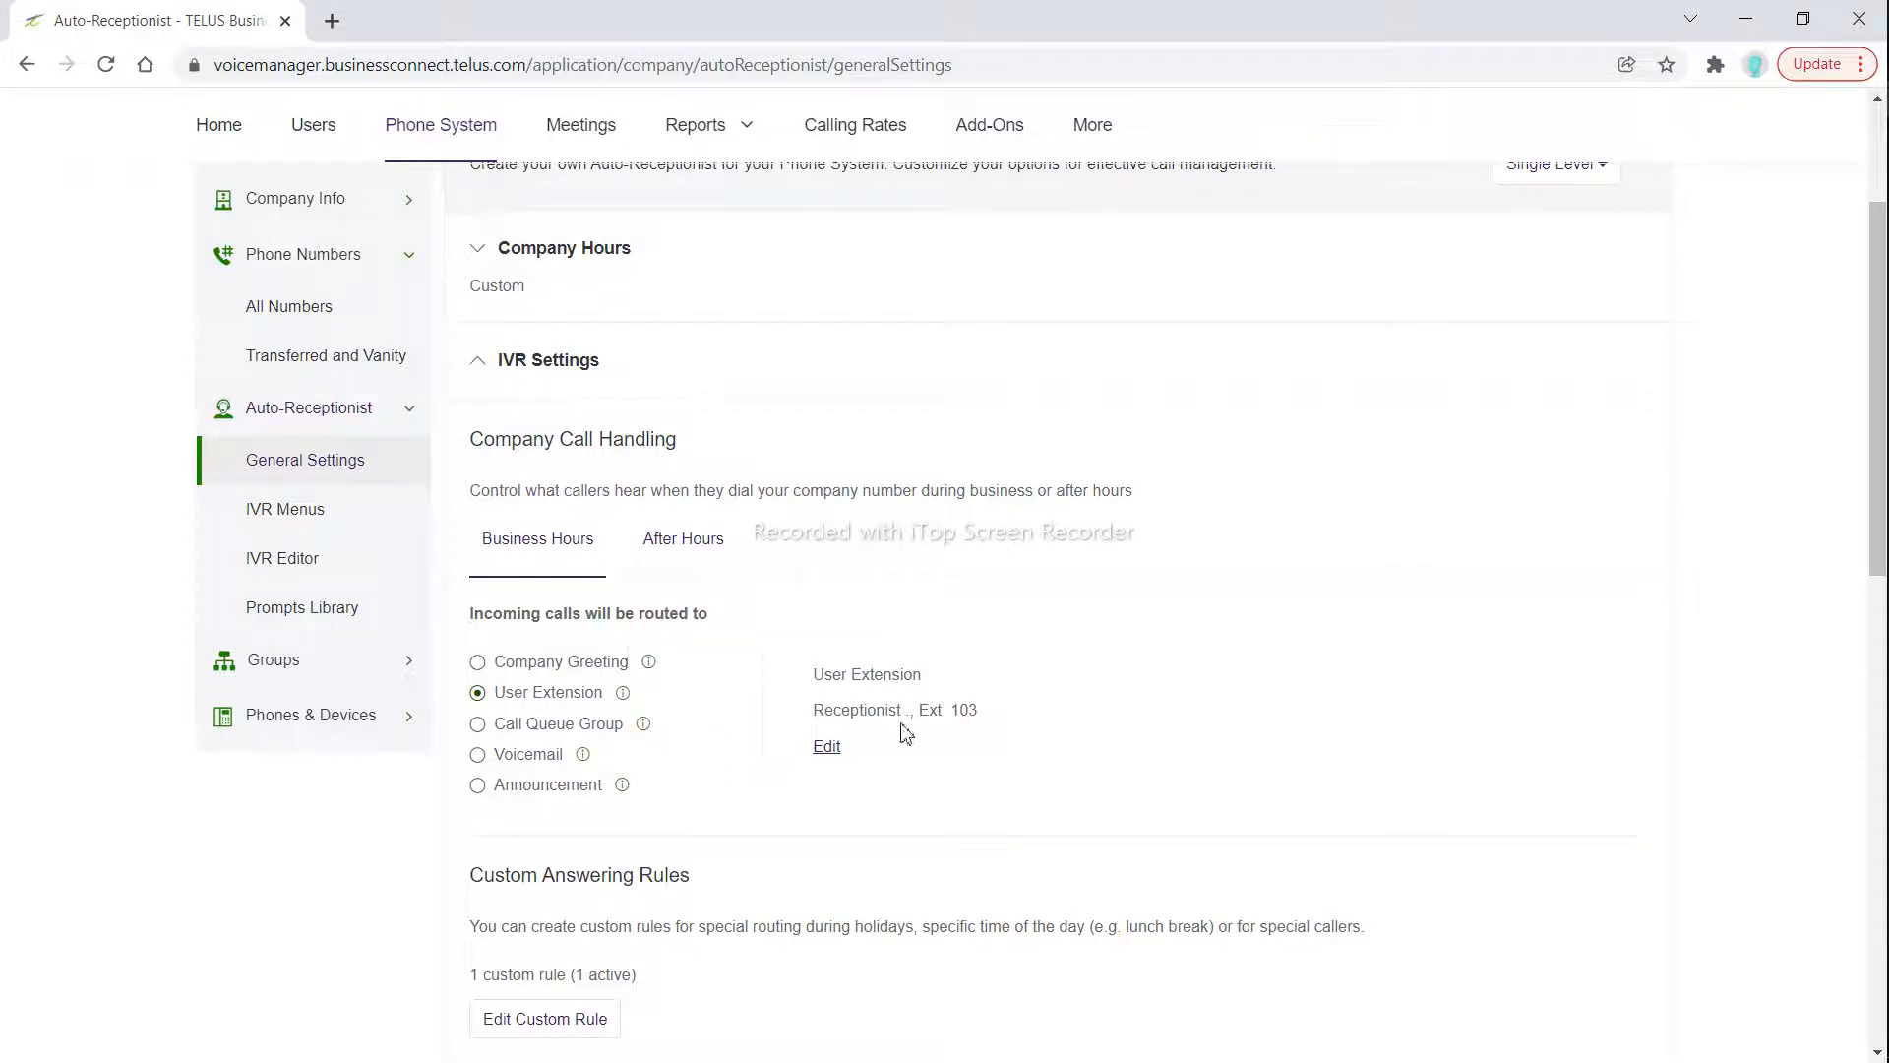
pyautogui.click(826, 749)
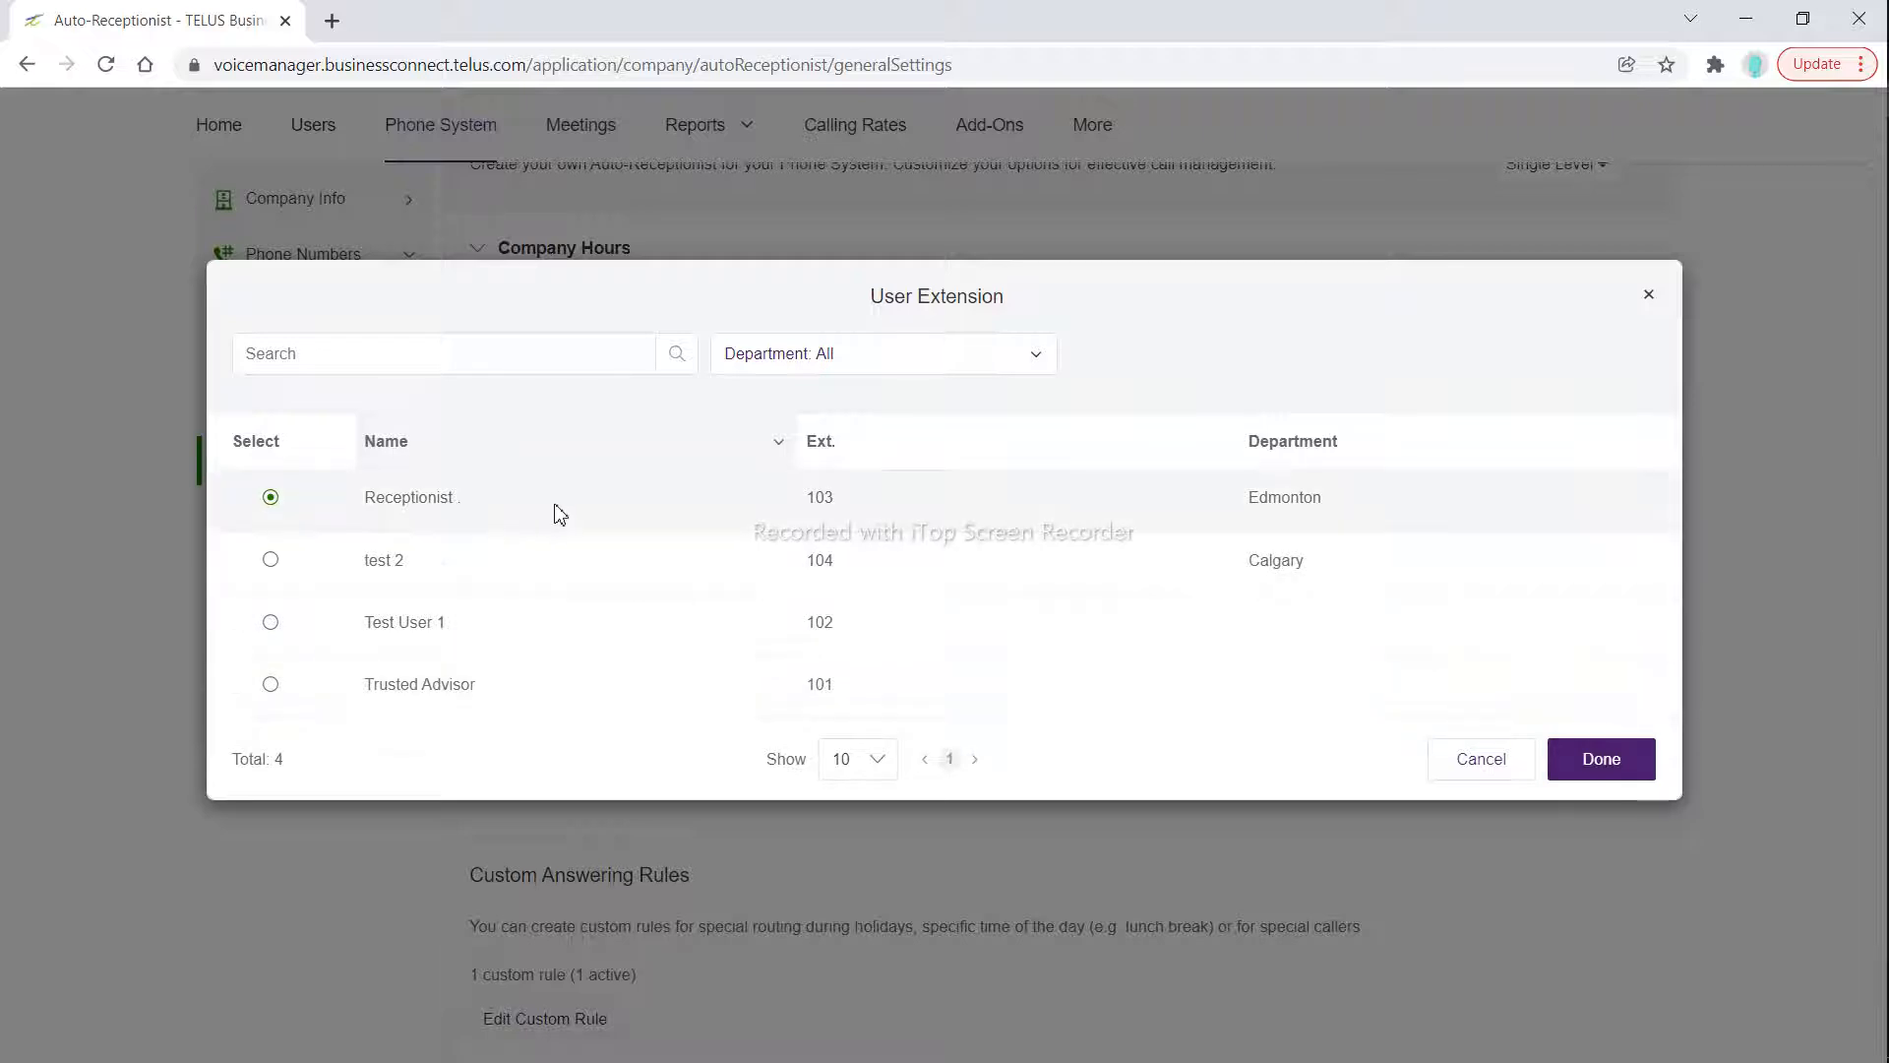
pyautogui.click(1438, 777)
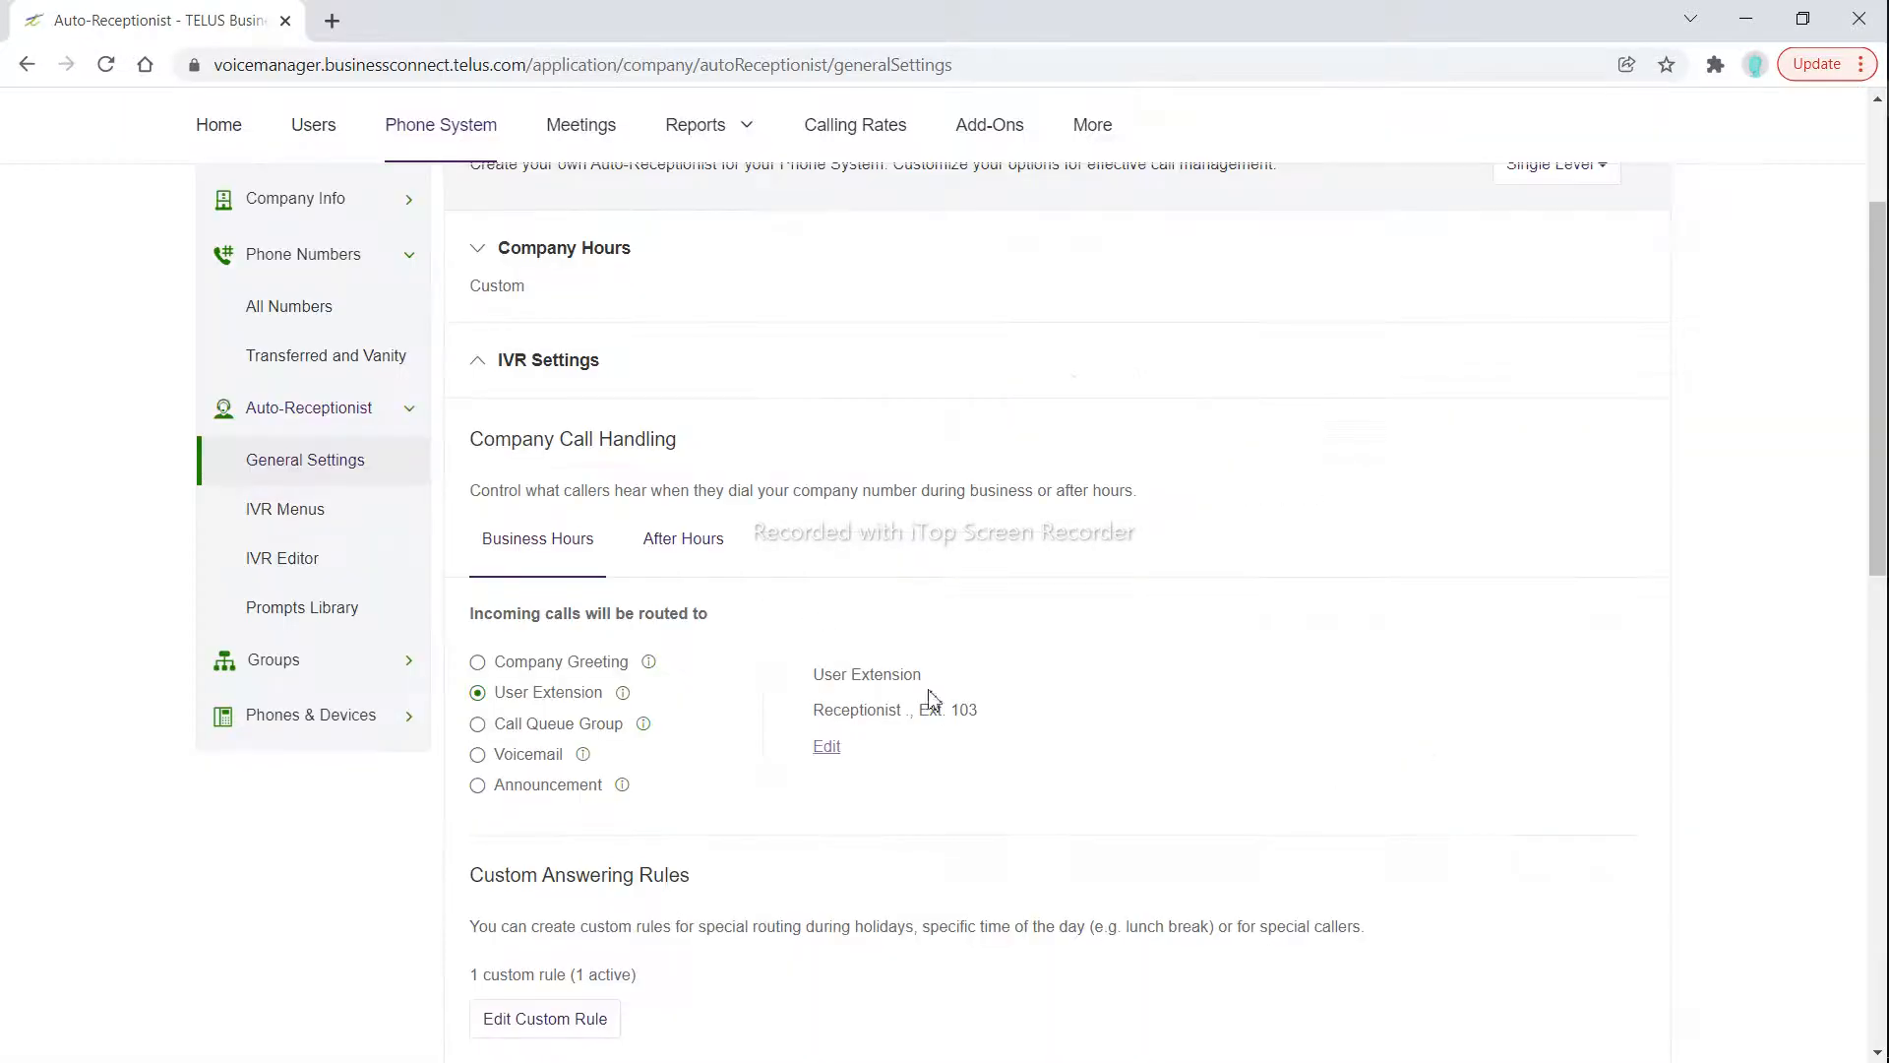
# Try routing business-hours calls to a Call Queue Group, and view the selectable queues without choosing one.
pyautogui.click(563, 728)
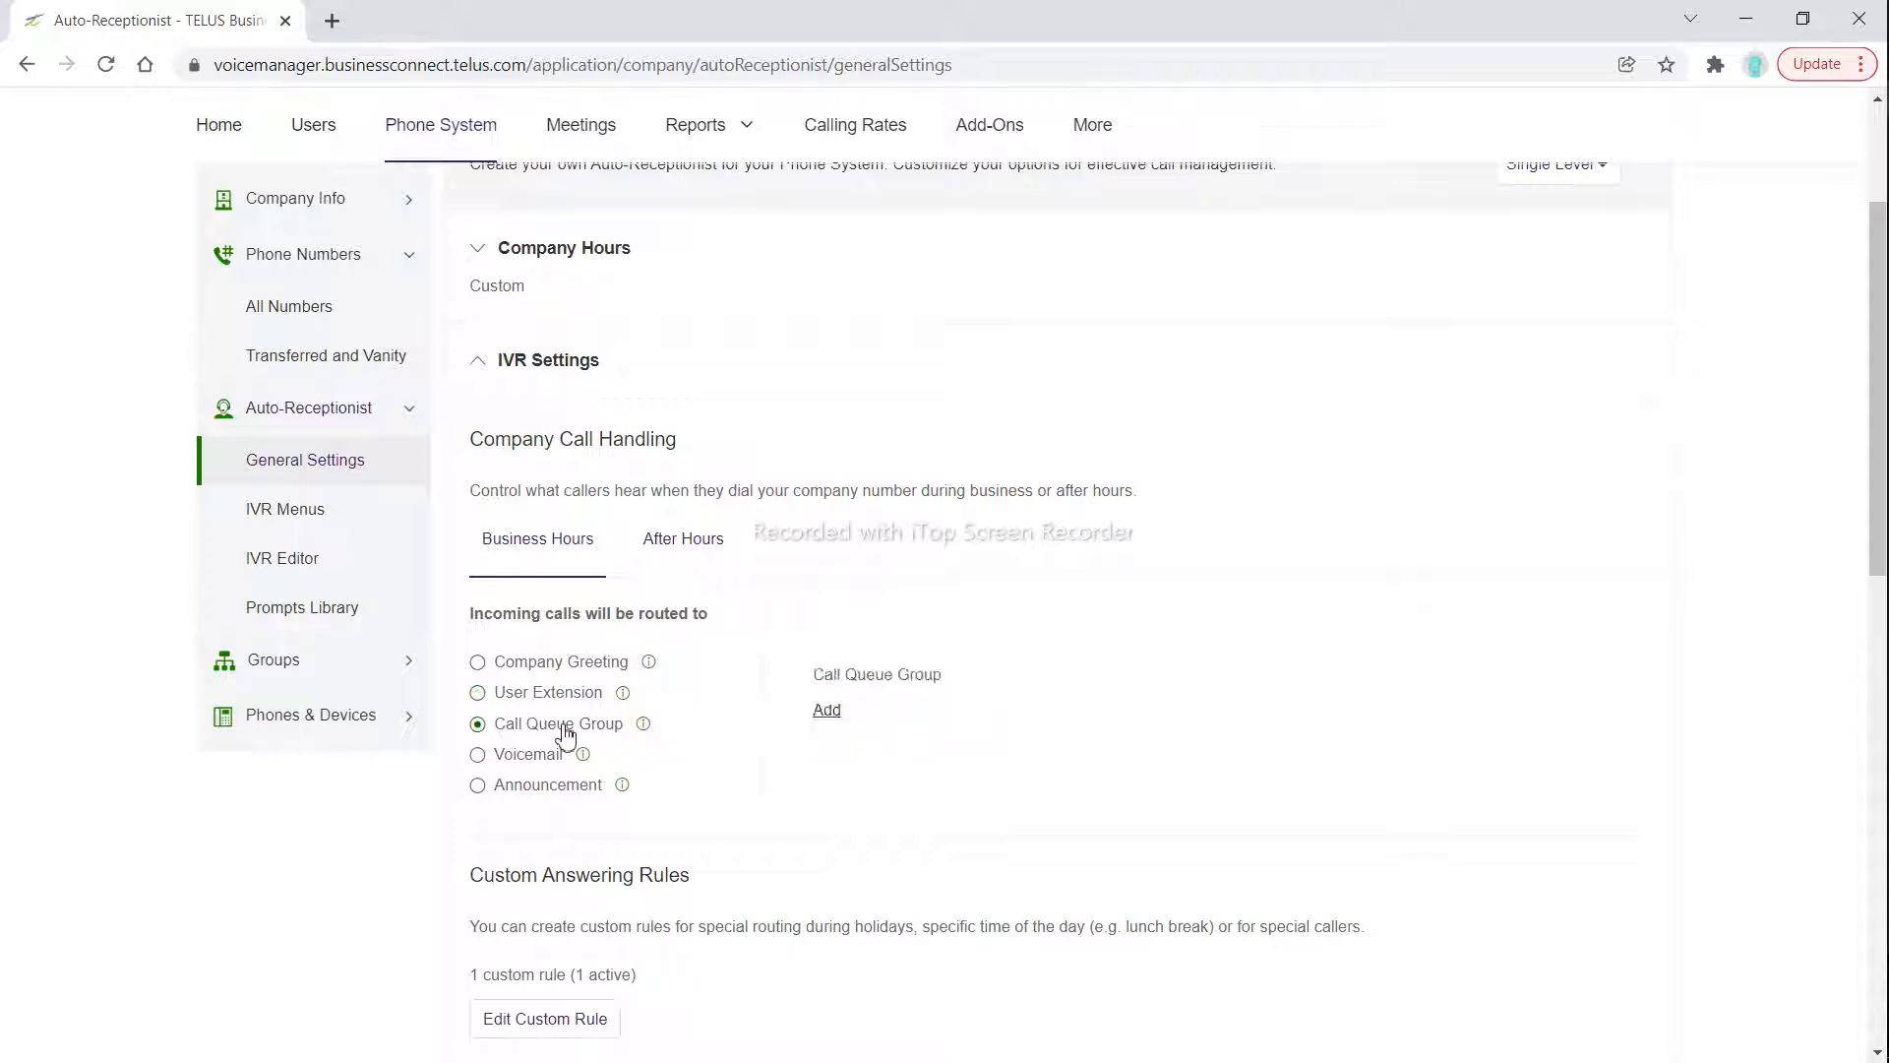
pyautogui.click(822, 710)
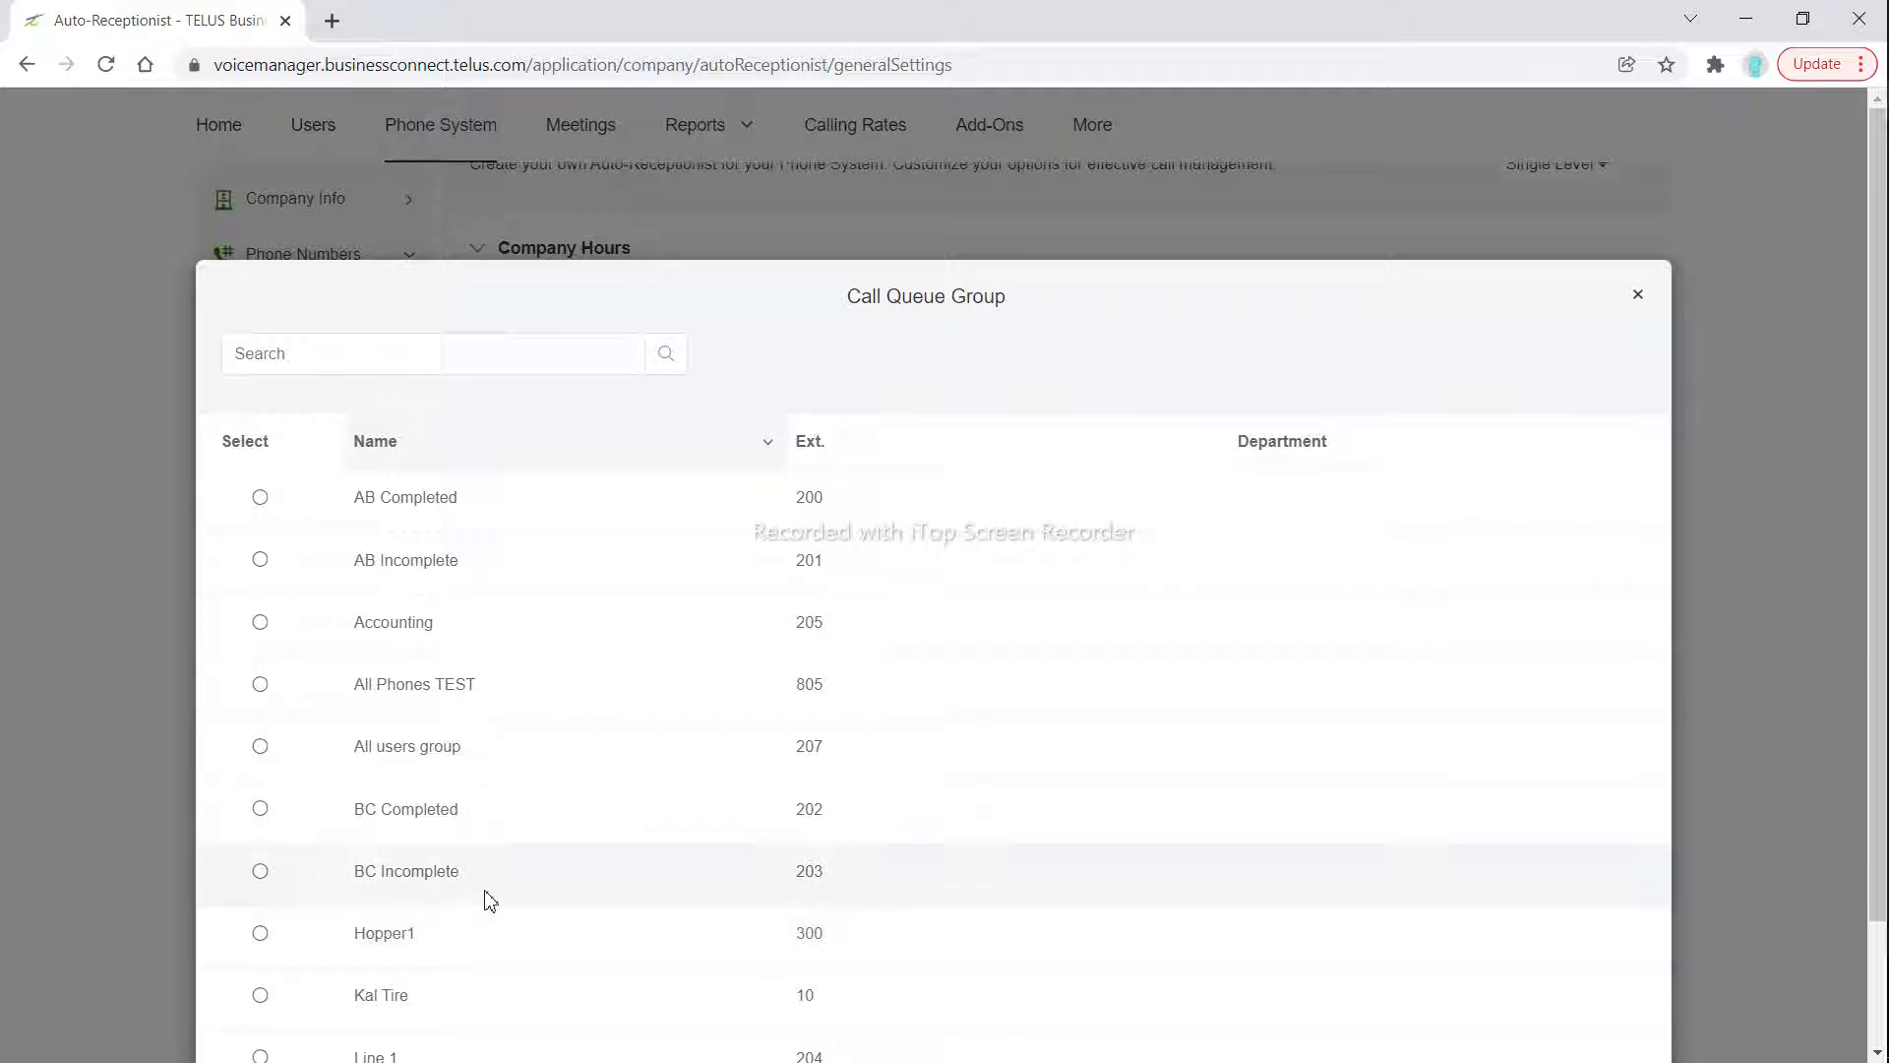
pyautogui.click(1638, 296)
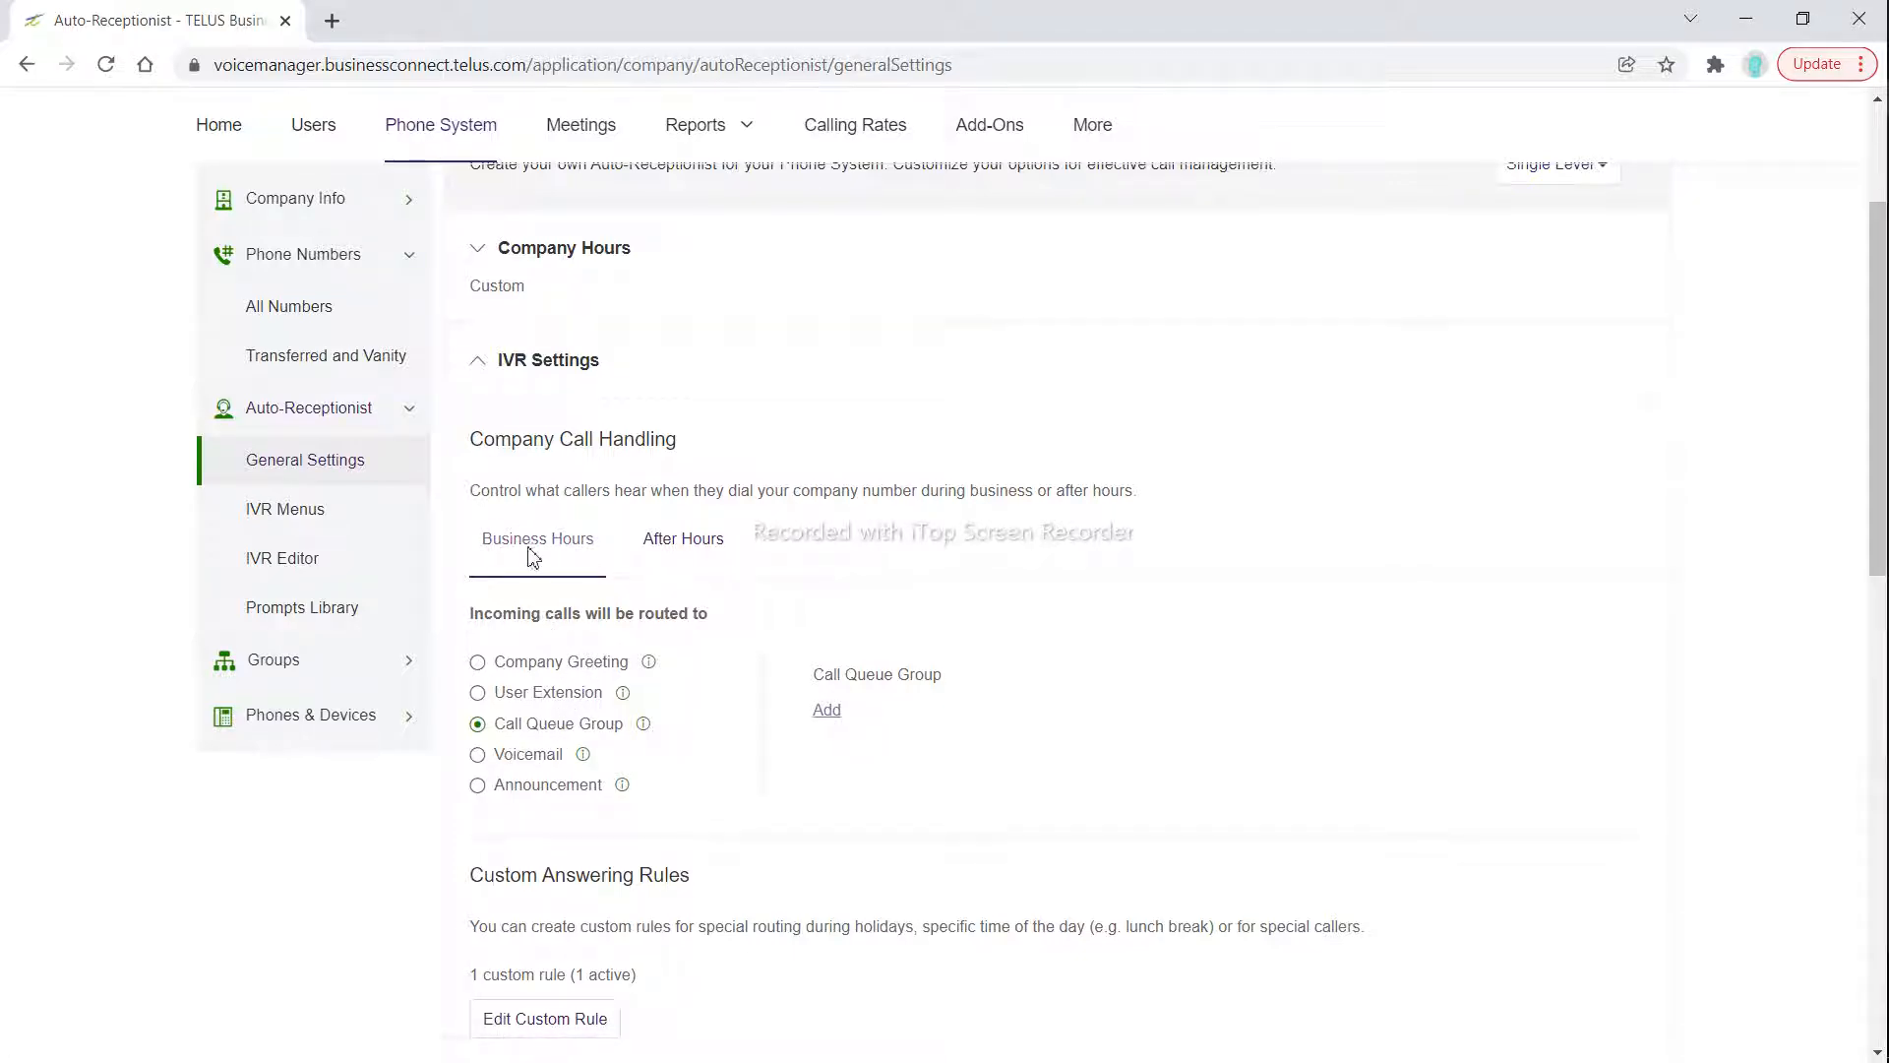
# Try Voicemail and Announcement routing for business-hours calls, and check the After Hours routing options.
pyautogui.click(531, 762)
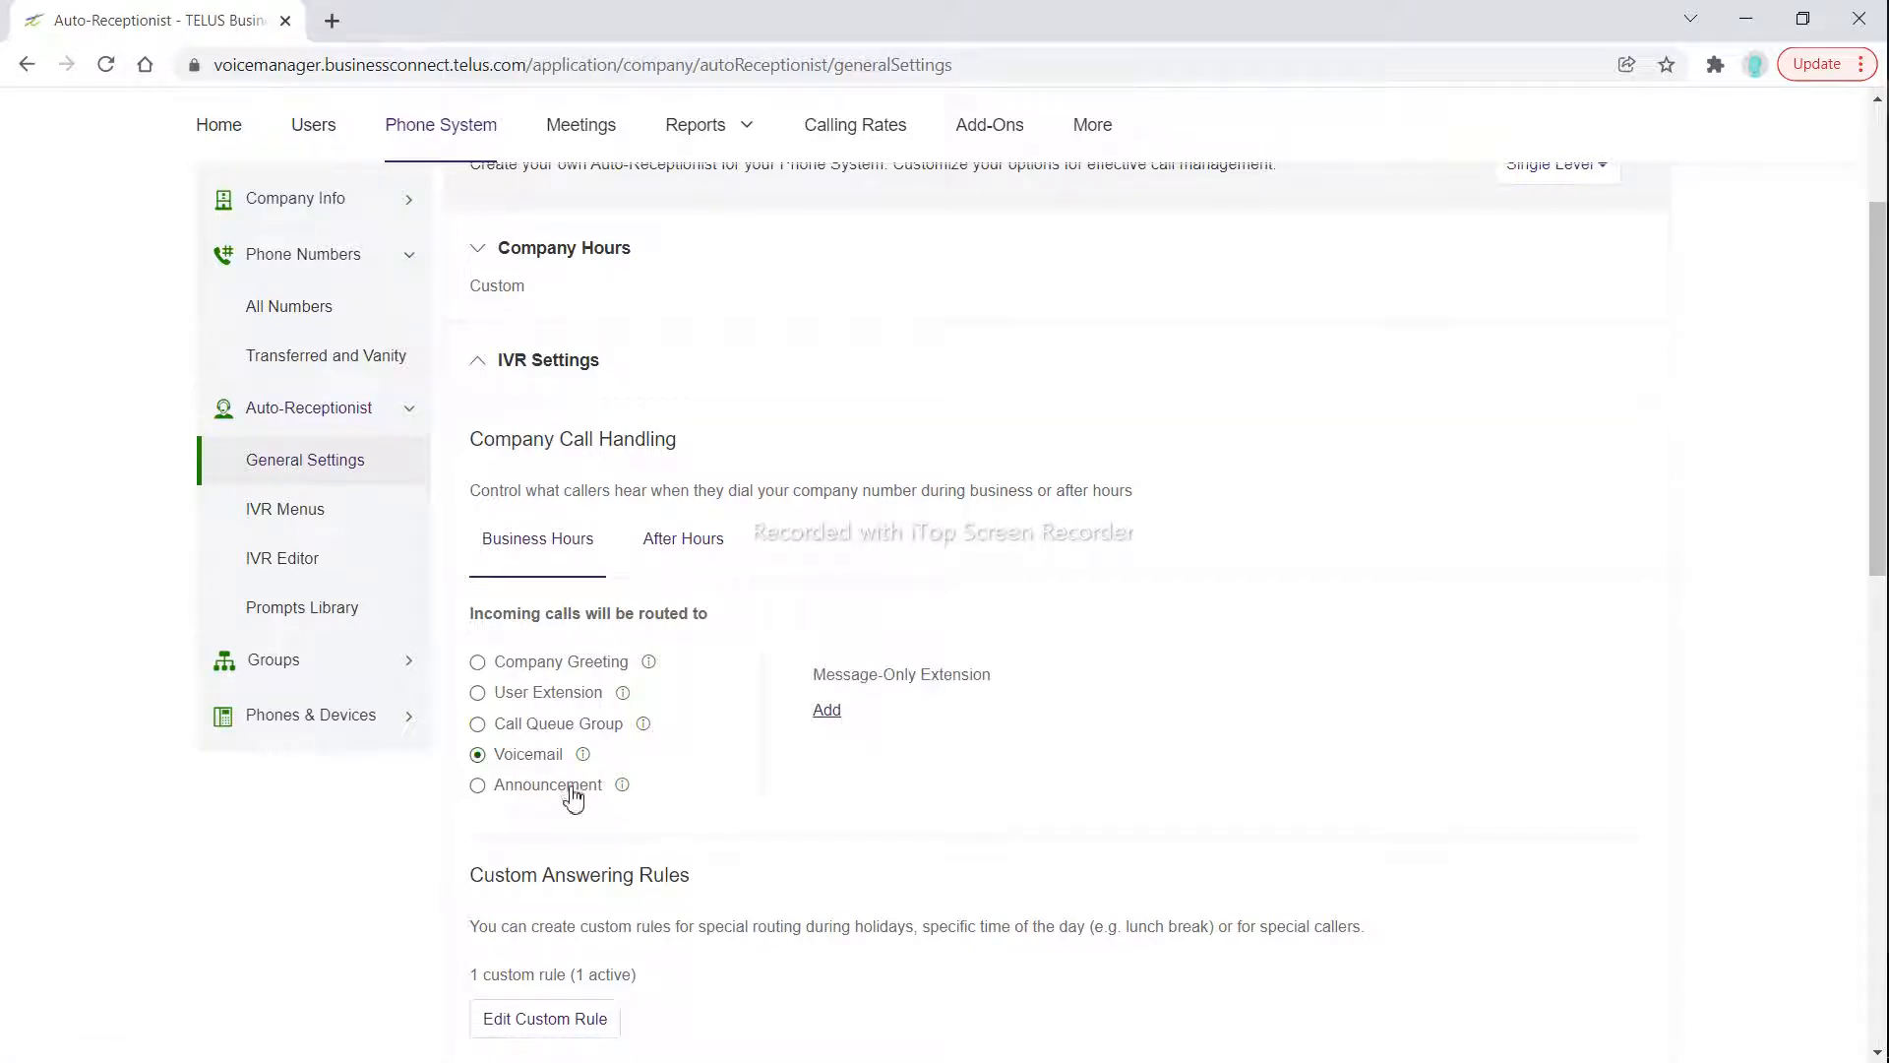
pyautogui.click(570, 793)
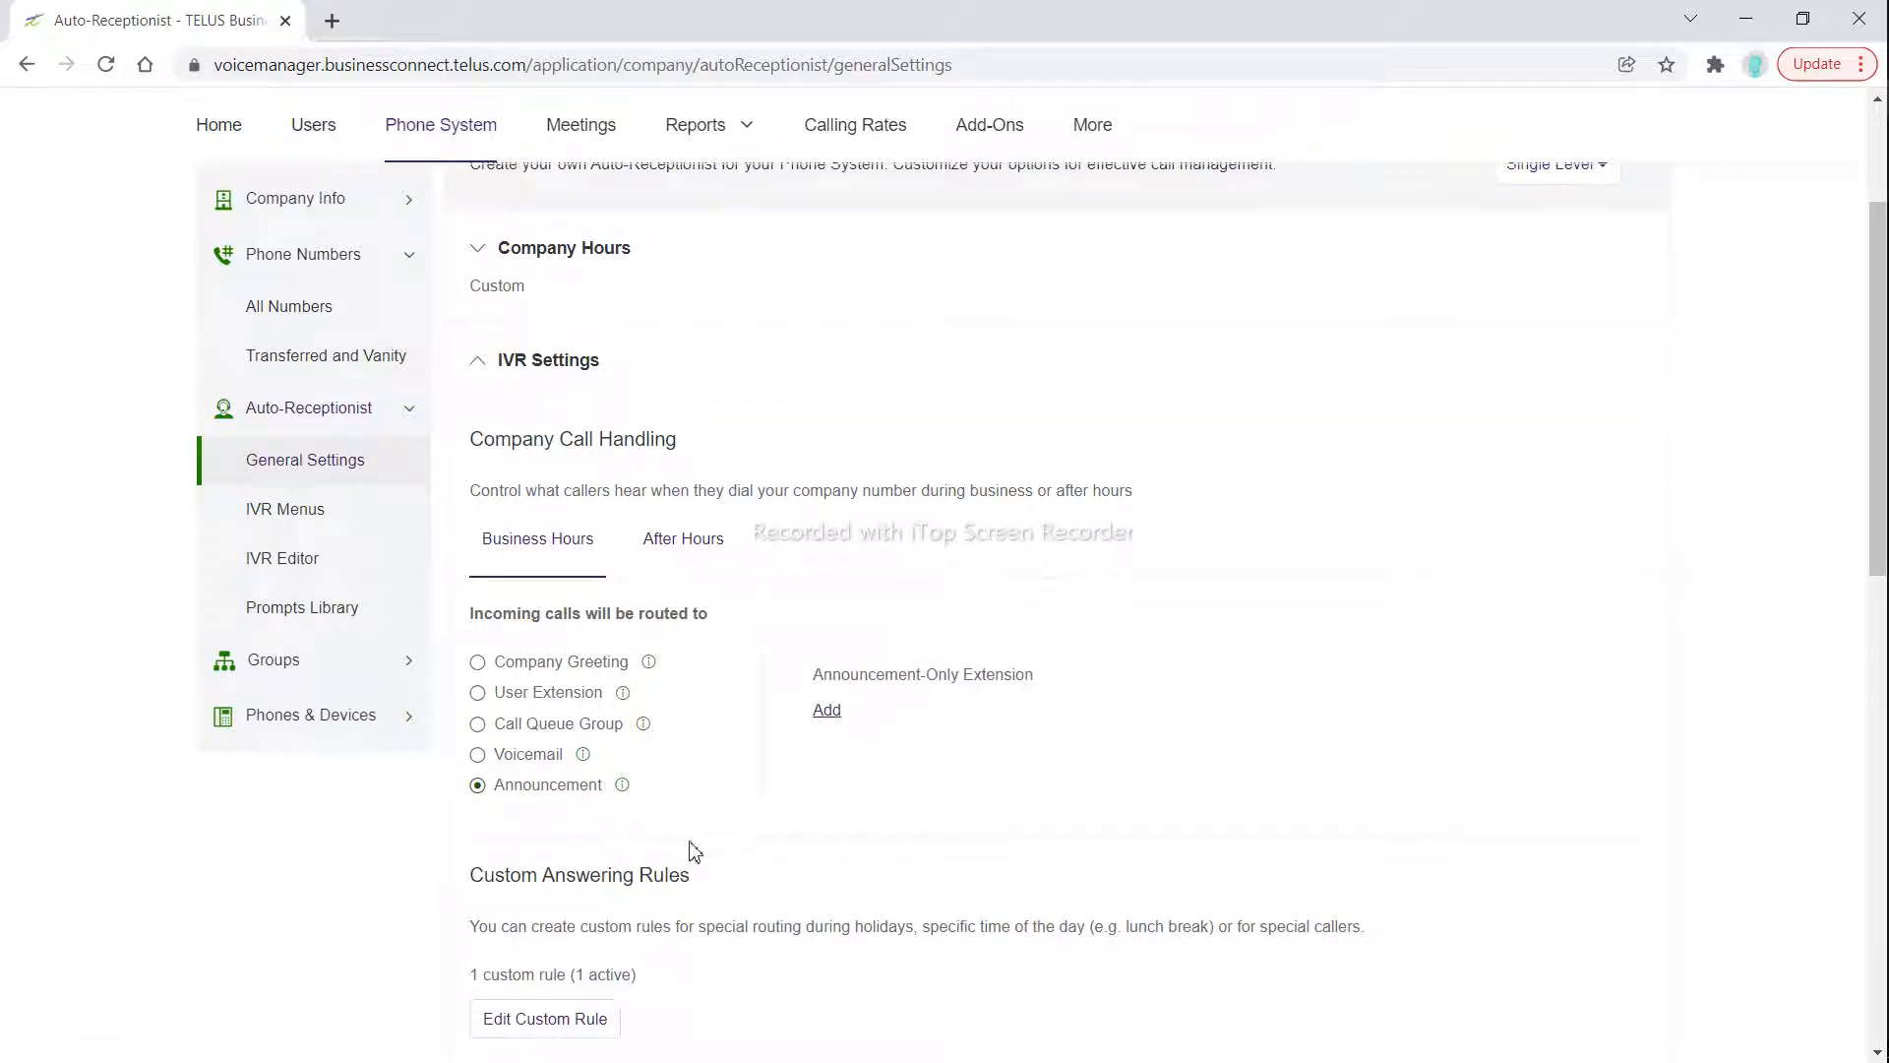
pyautogui.click(696, 543)
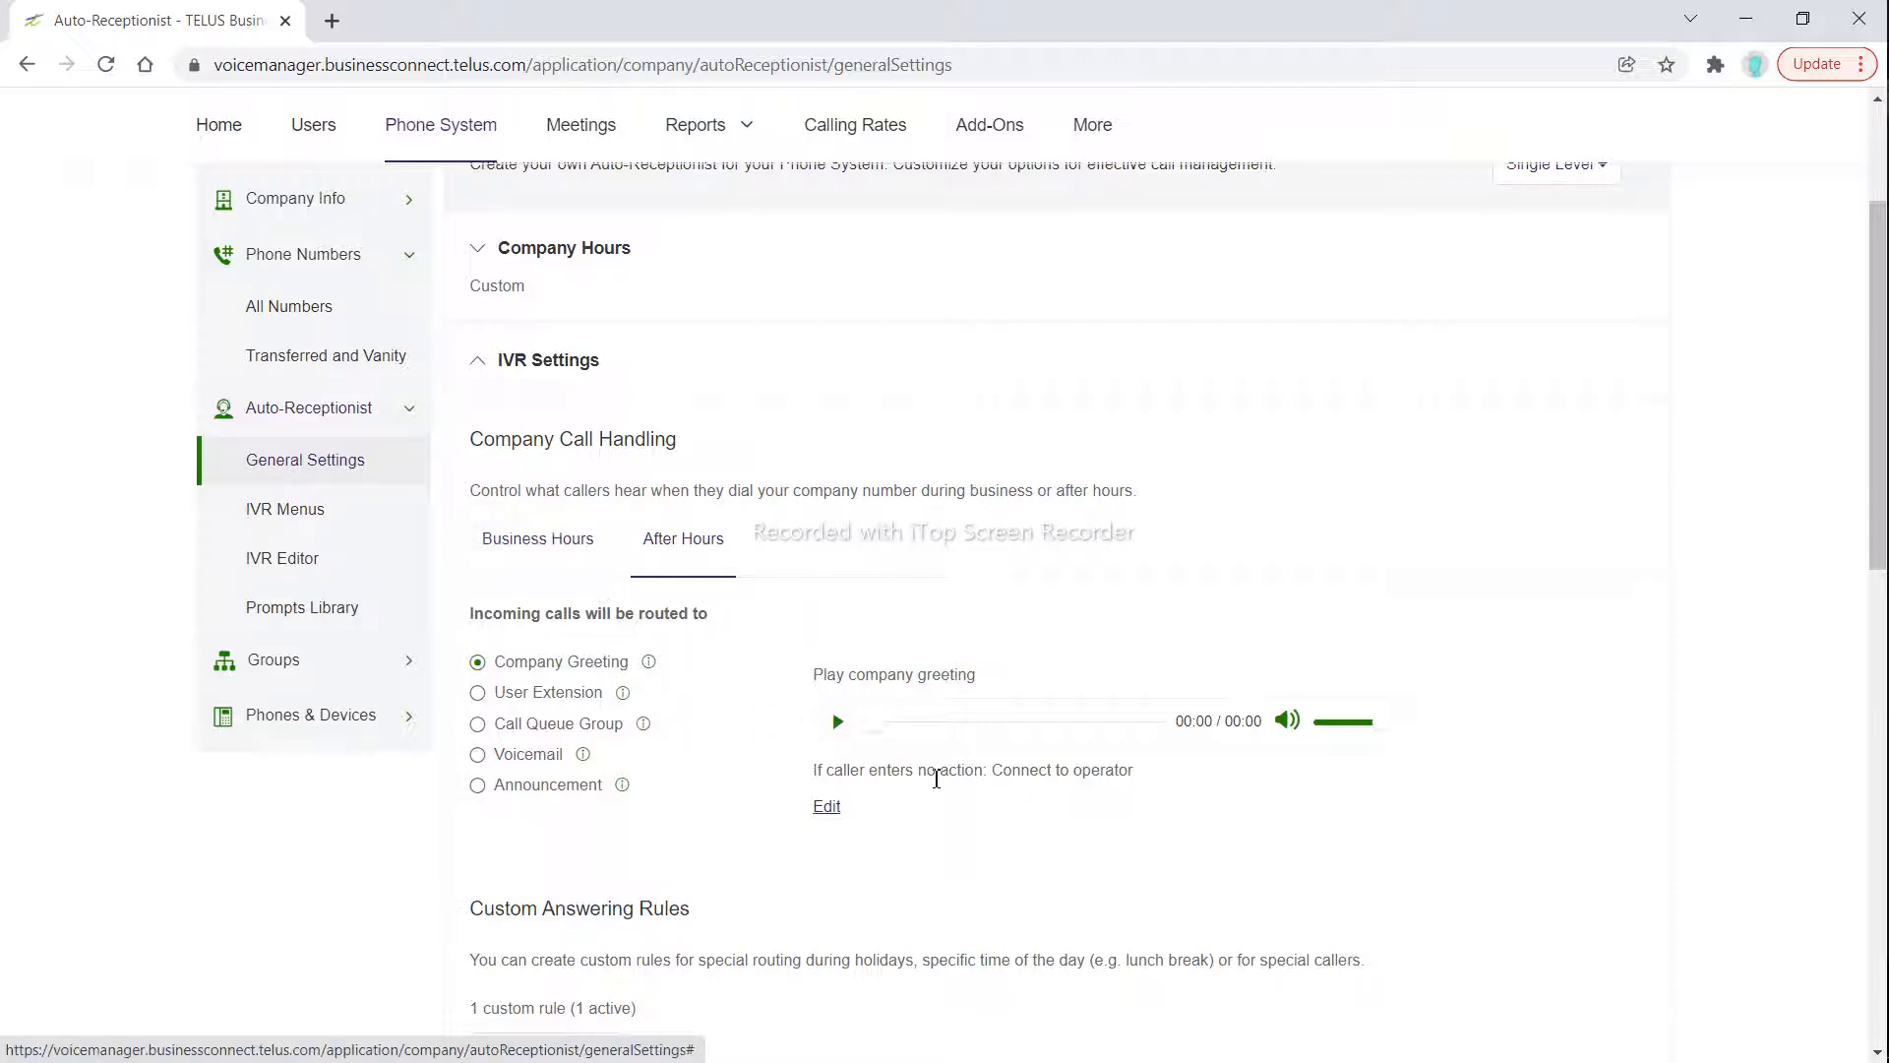
pyautogui.click(506, 578)
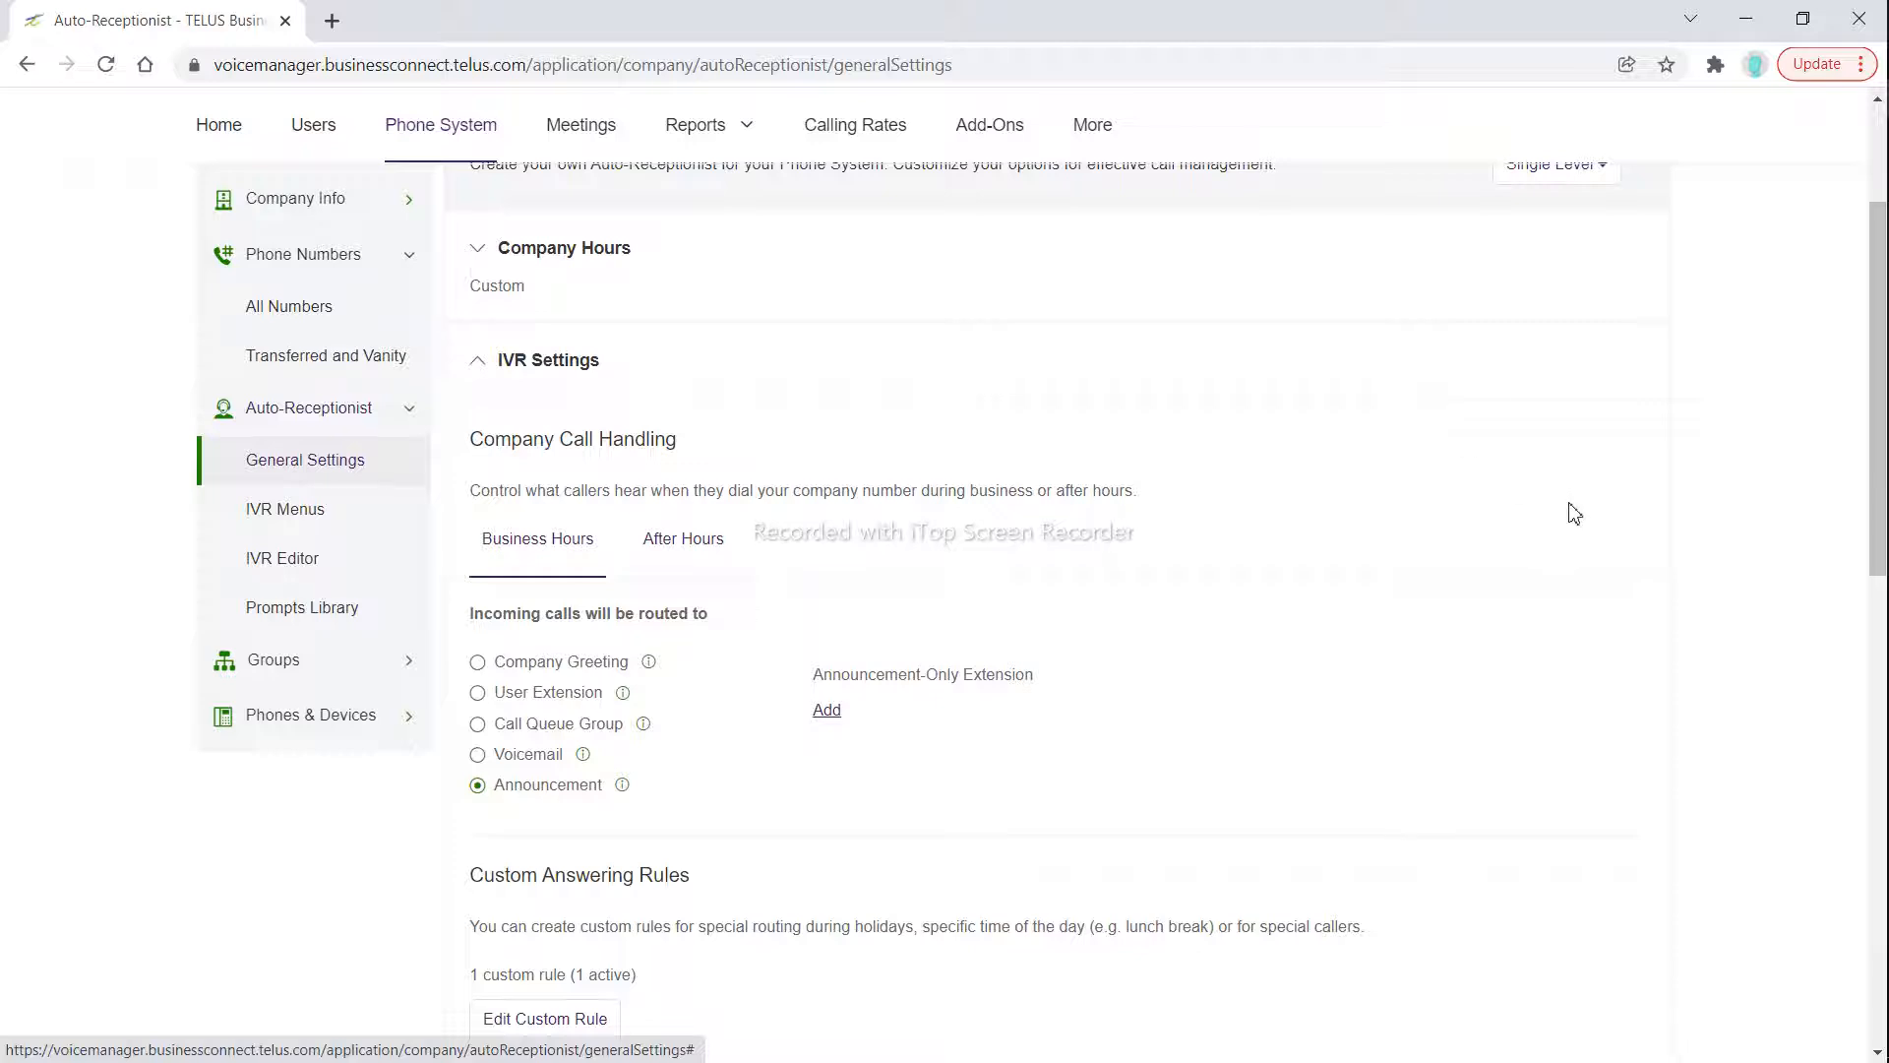
pyautogui.press('Right')
pyautogui.press('Left')
pyautogui.click(1759, 578)
# Switch the Auto-Receptionist to Multi-level IVR, acknowledge erasing the call forwarding rules, and save TEST (Ext. 1006) as the top level menu.
pyautogui.scroll(1, 1760, 579)
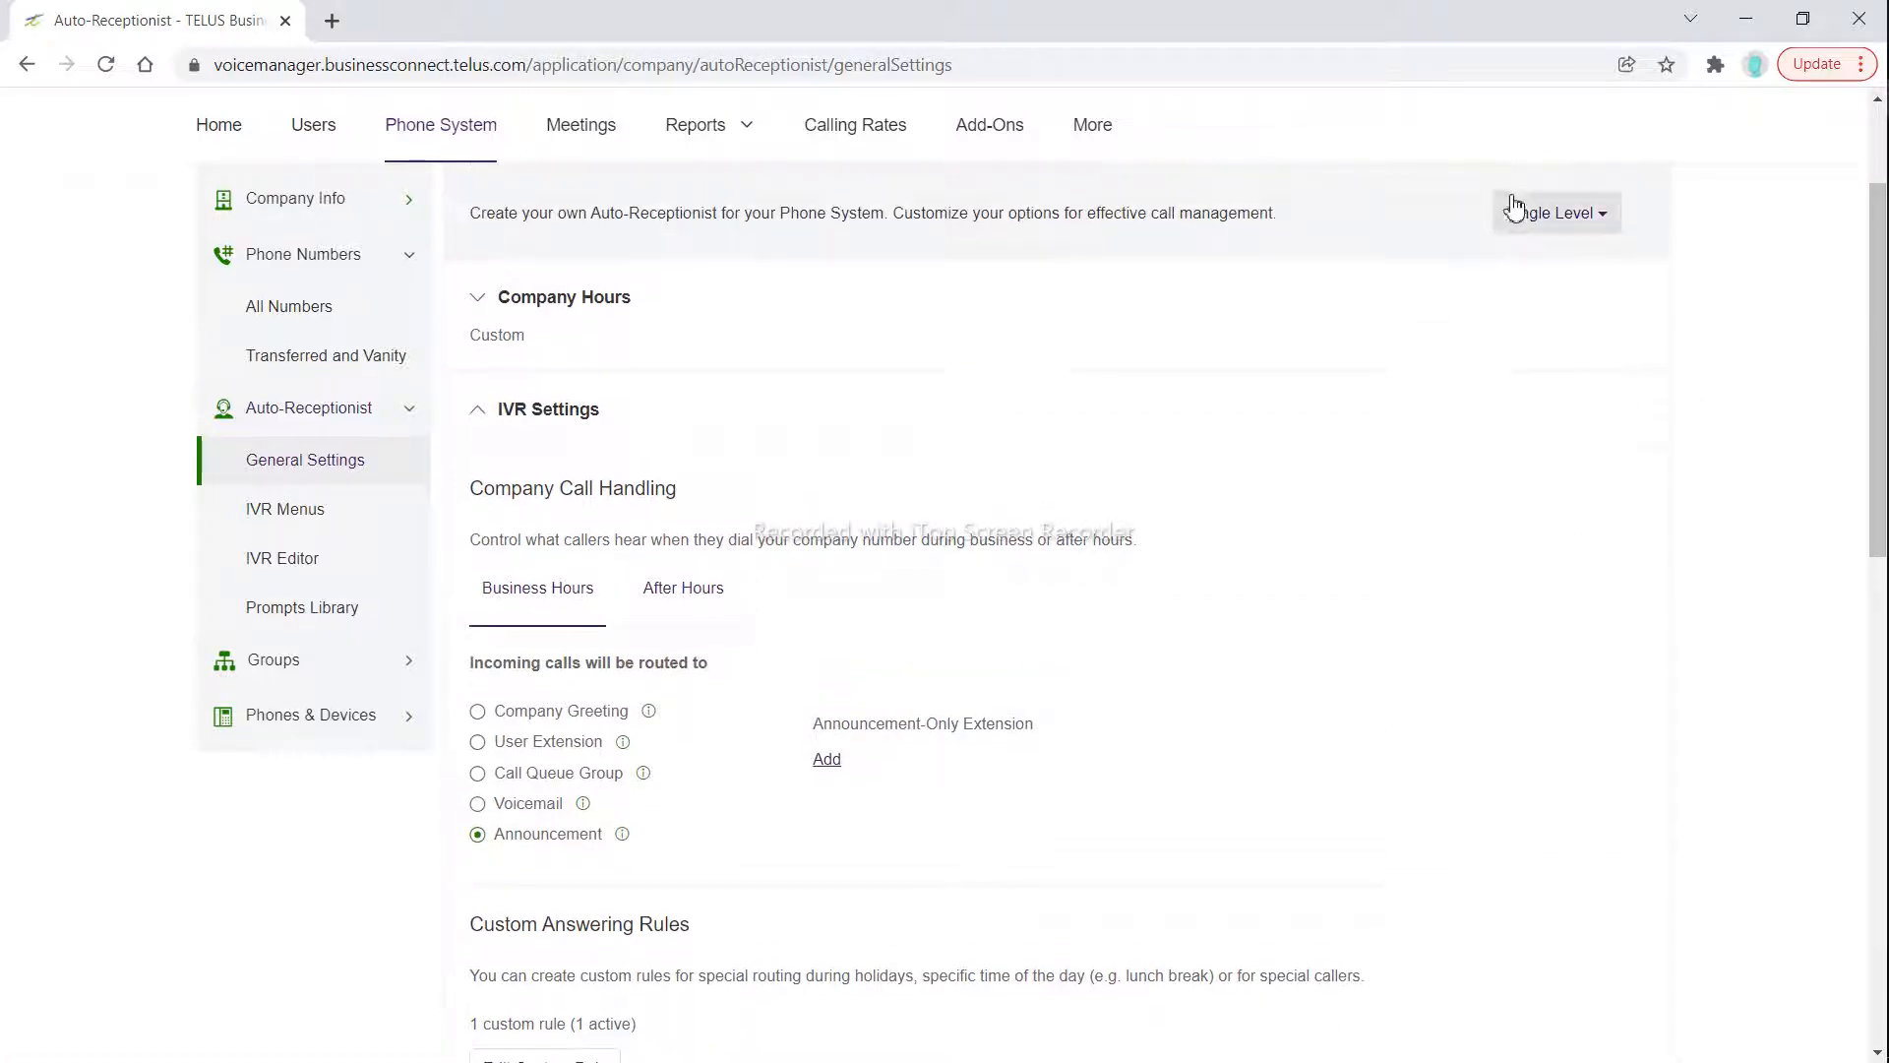
pyautogui.click(1529, 225)
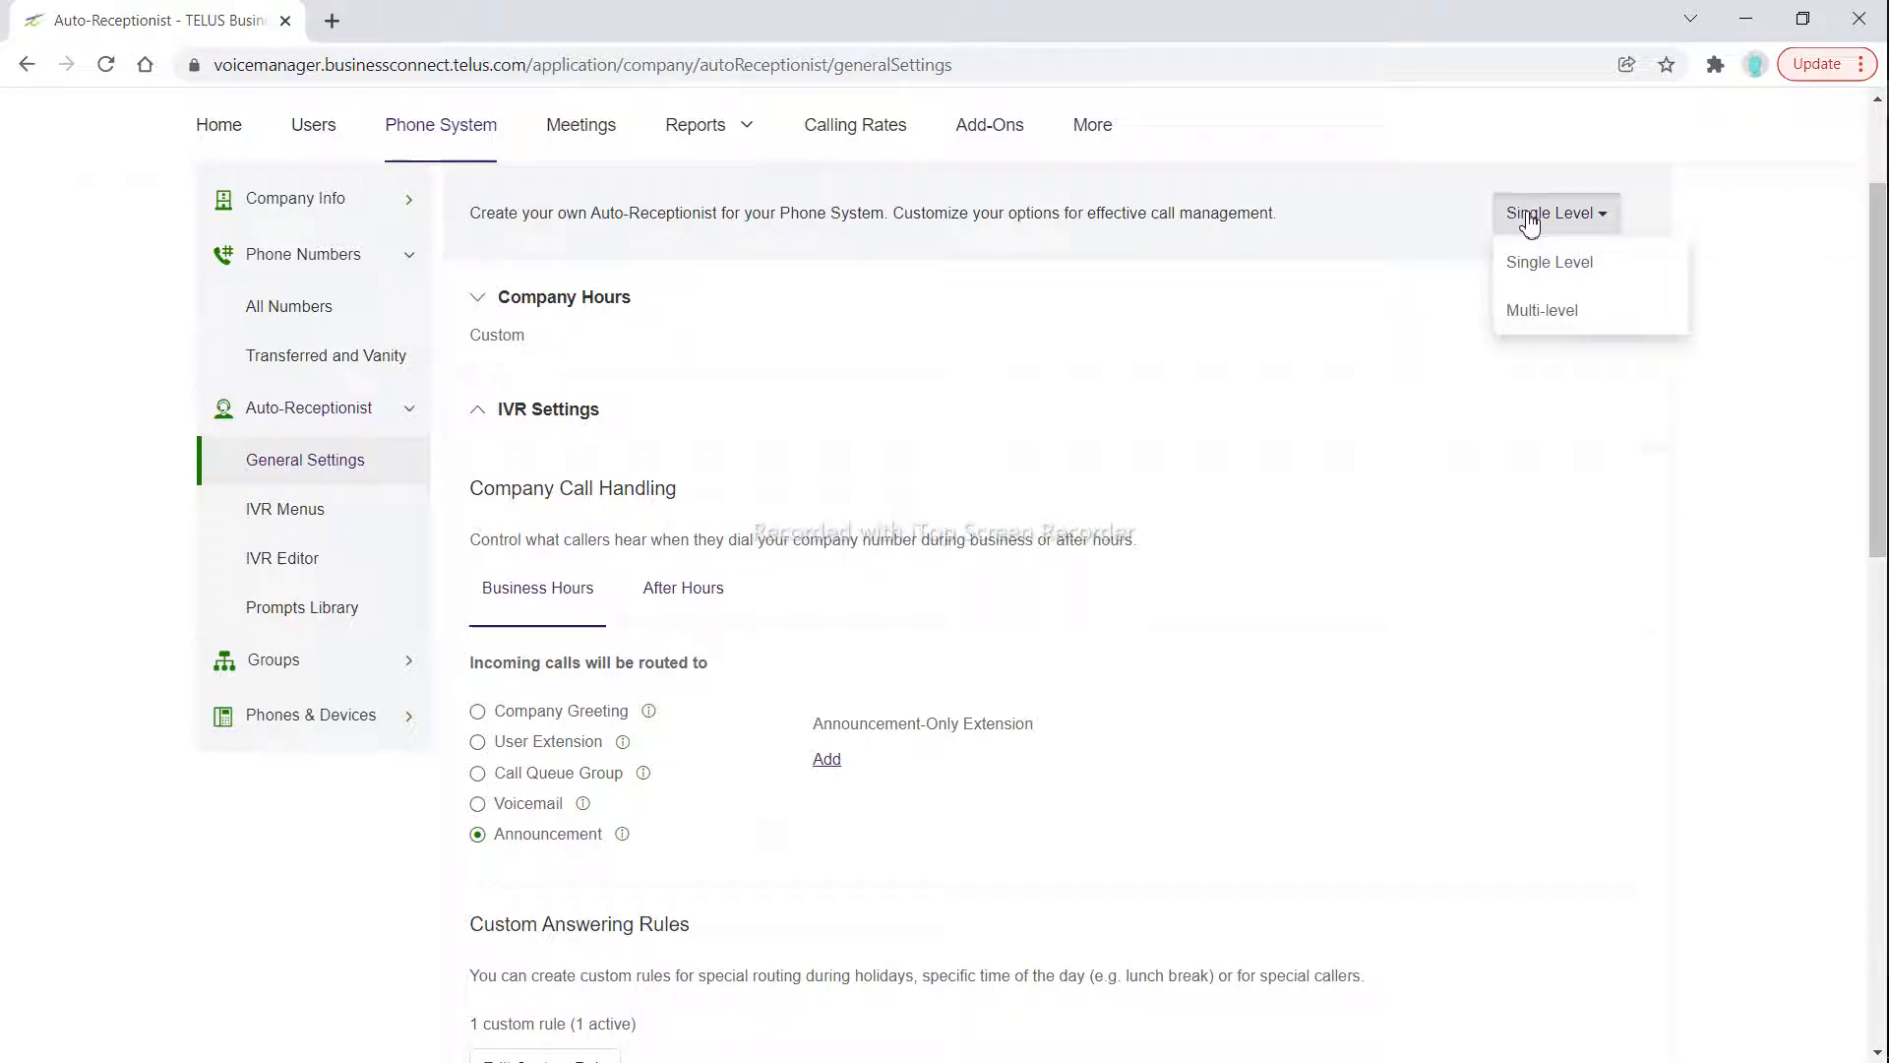
pyautogui.click(1571, 321)
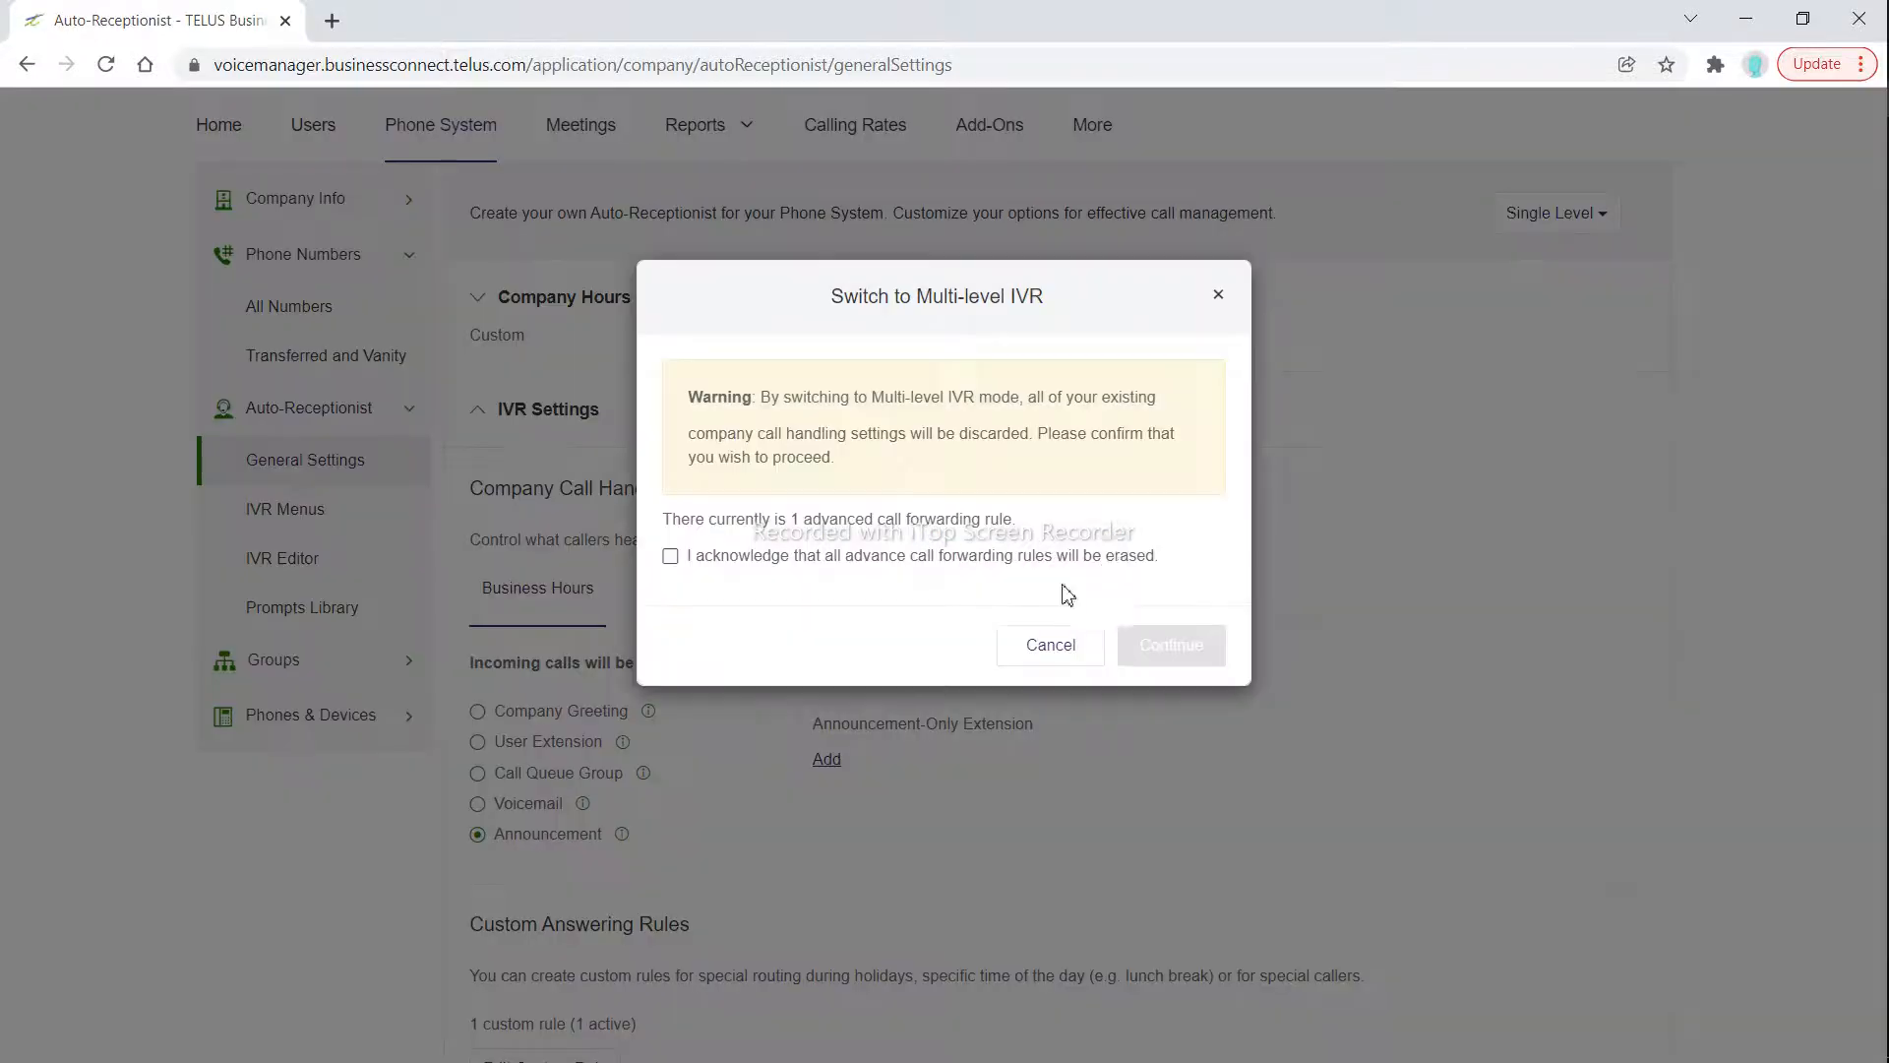
pyautogui.click(915, 564)
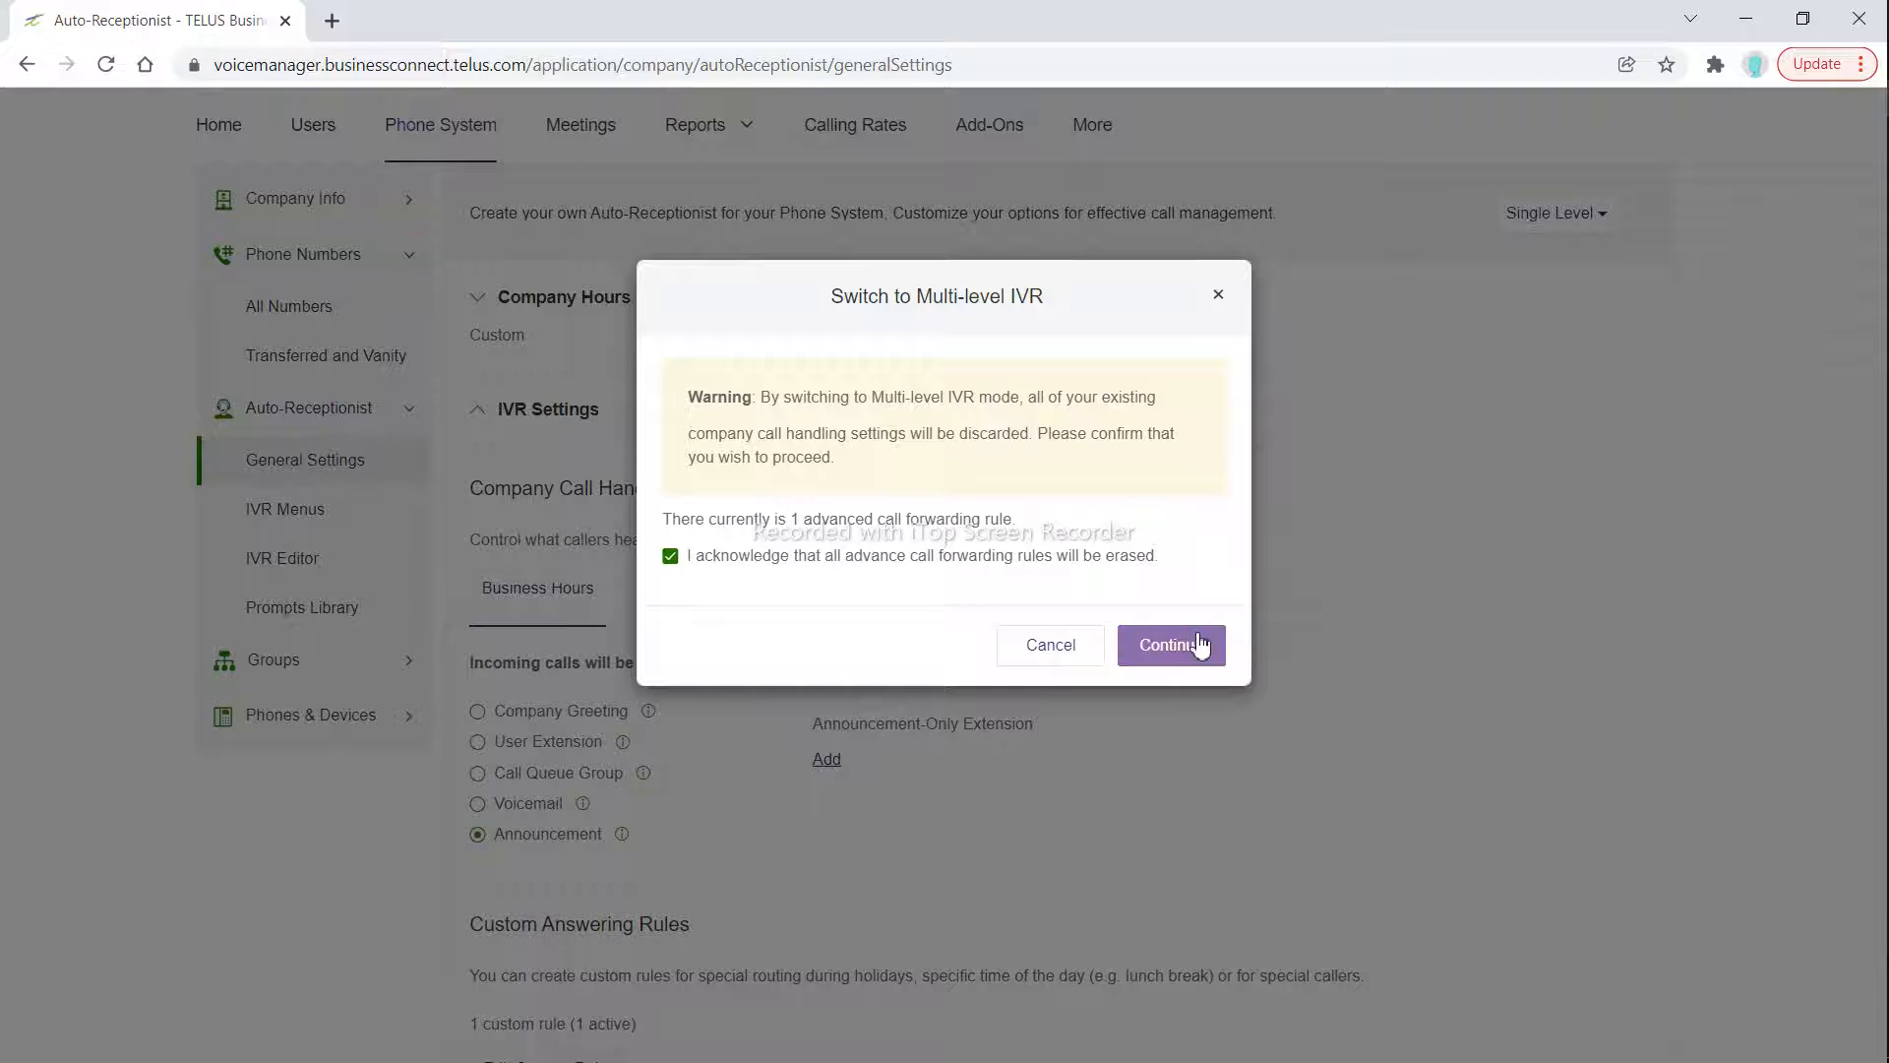
pyautogui.click(1201, 645)
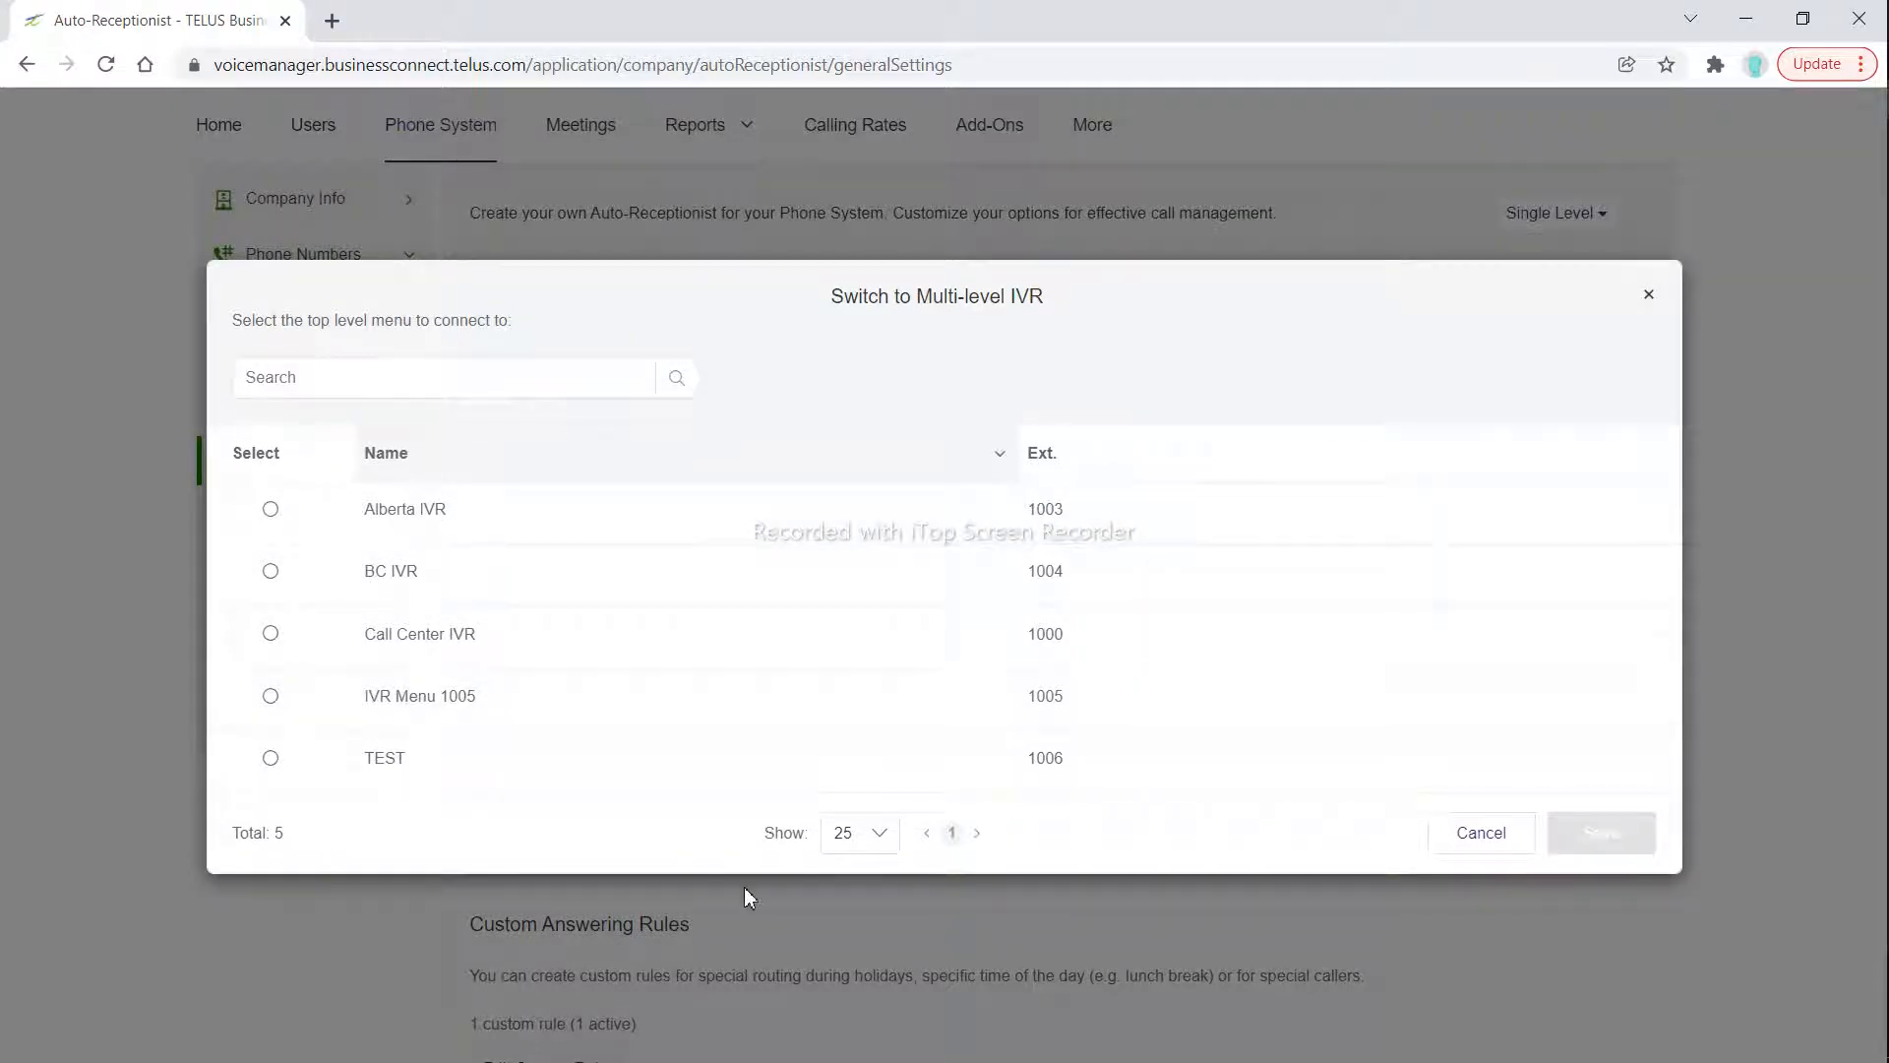
pyautogui.click(433, 787)
pyautogui.click(1577, 828)
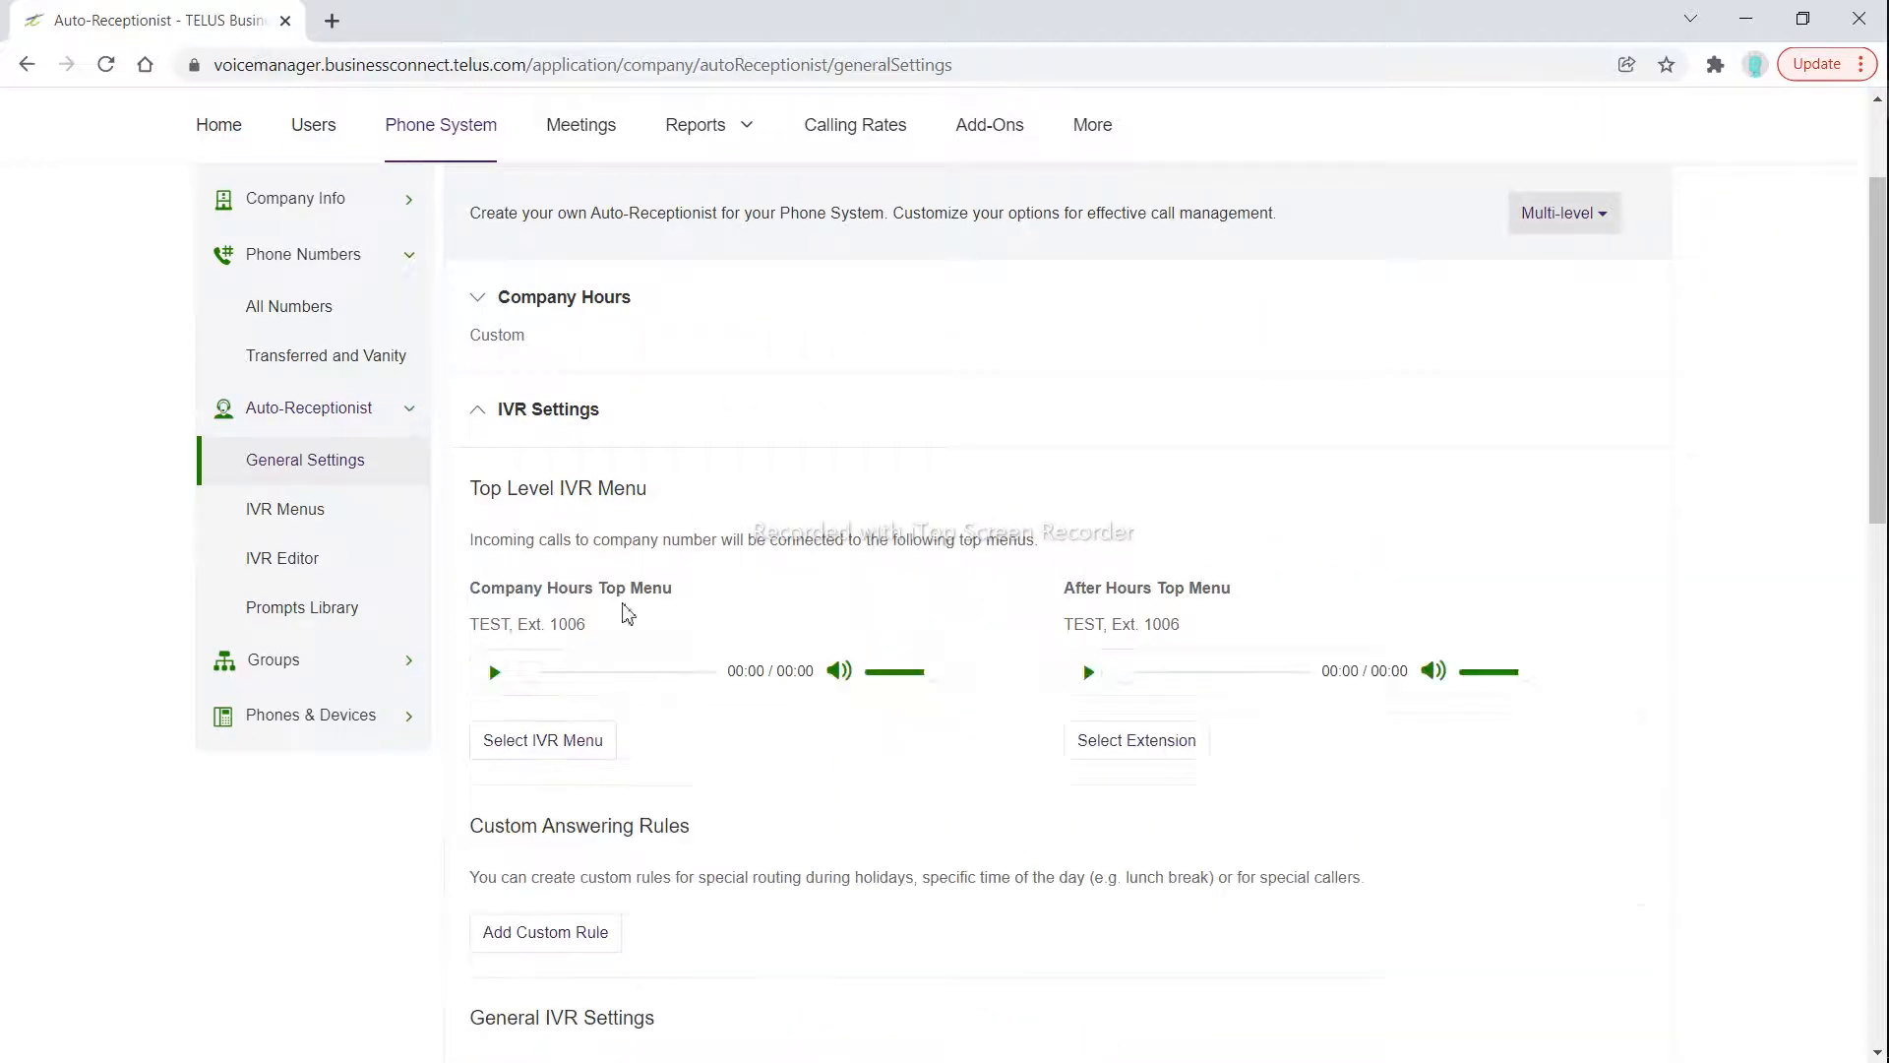
# View the selectable Company Hours IVR menus and the After Hours menus and extensions sorted by type, without changing either top menu.
pyautogui.click(541, 740)
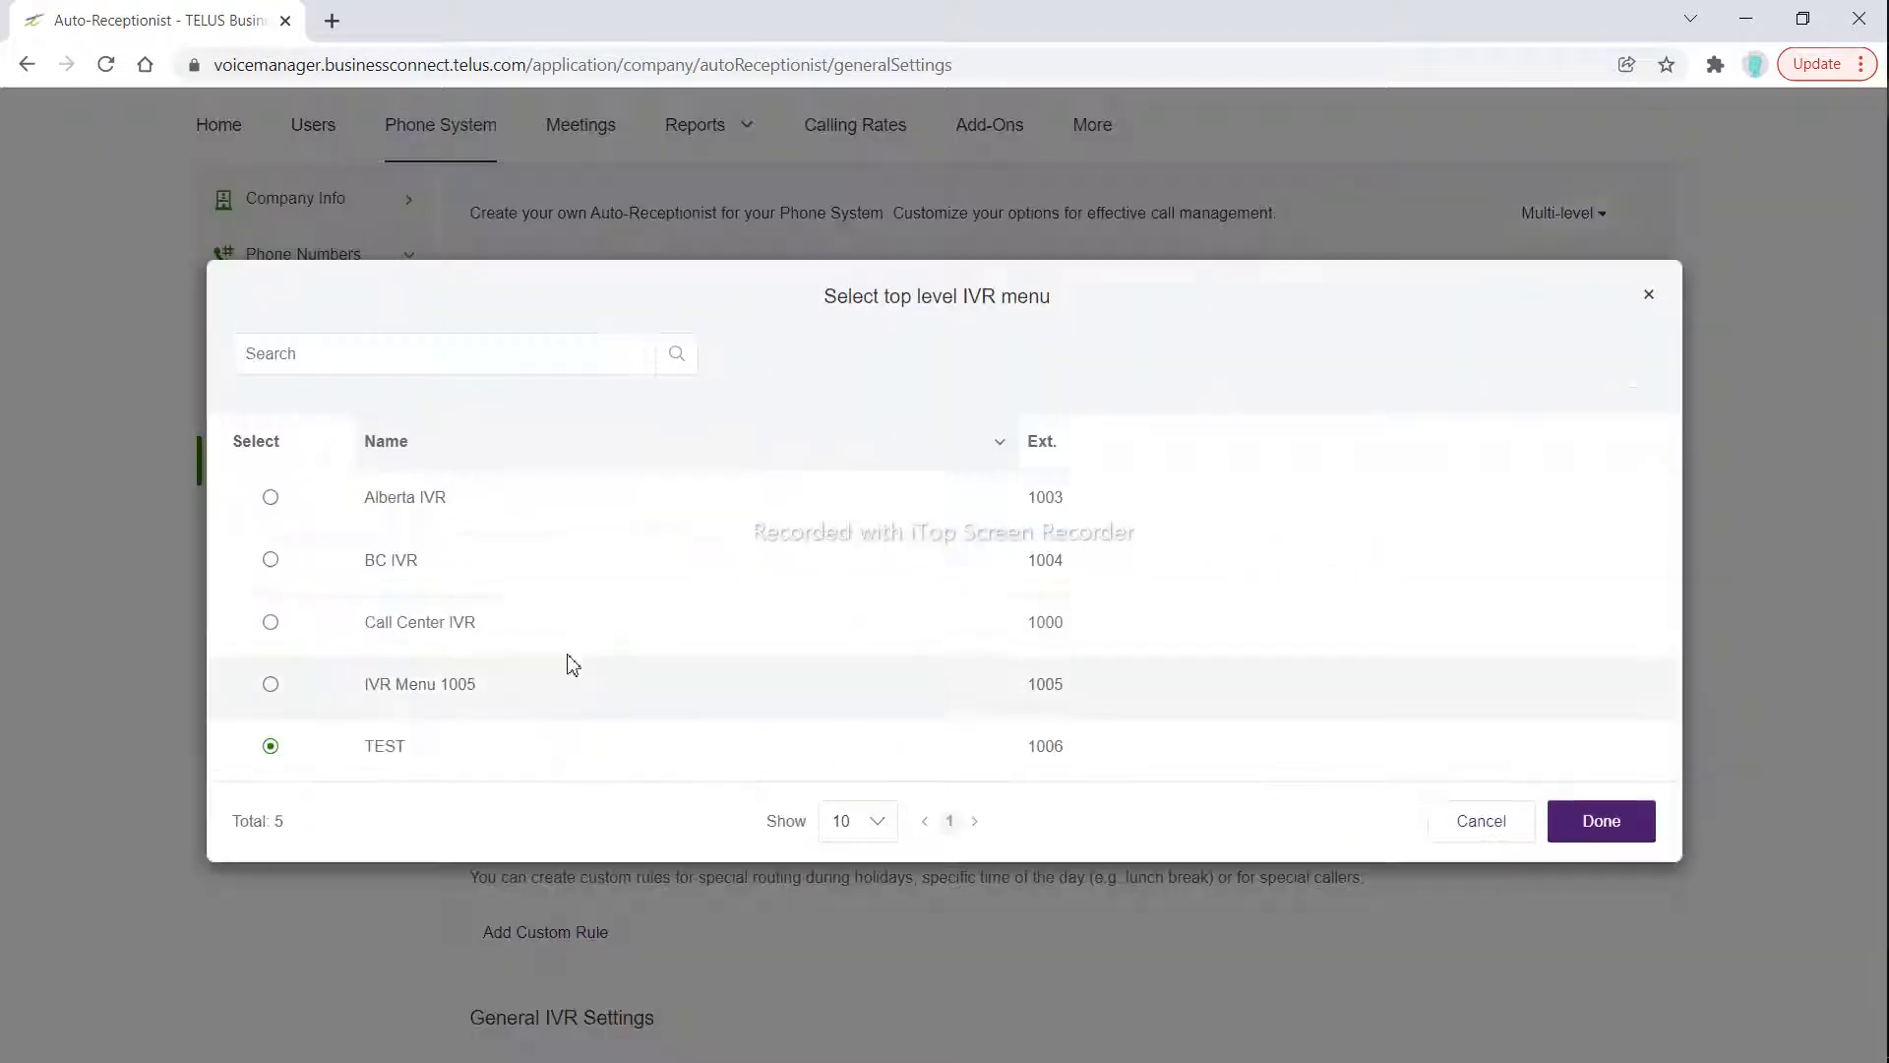
pyautogui.click(1482, 824)
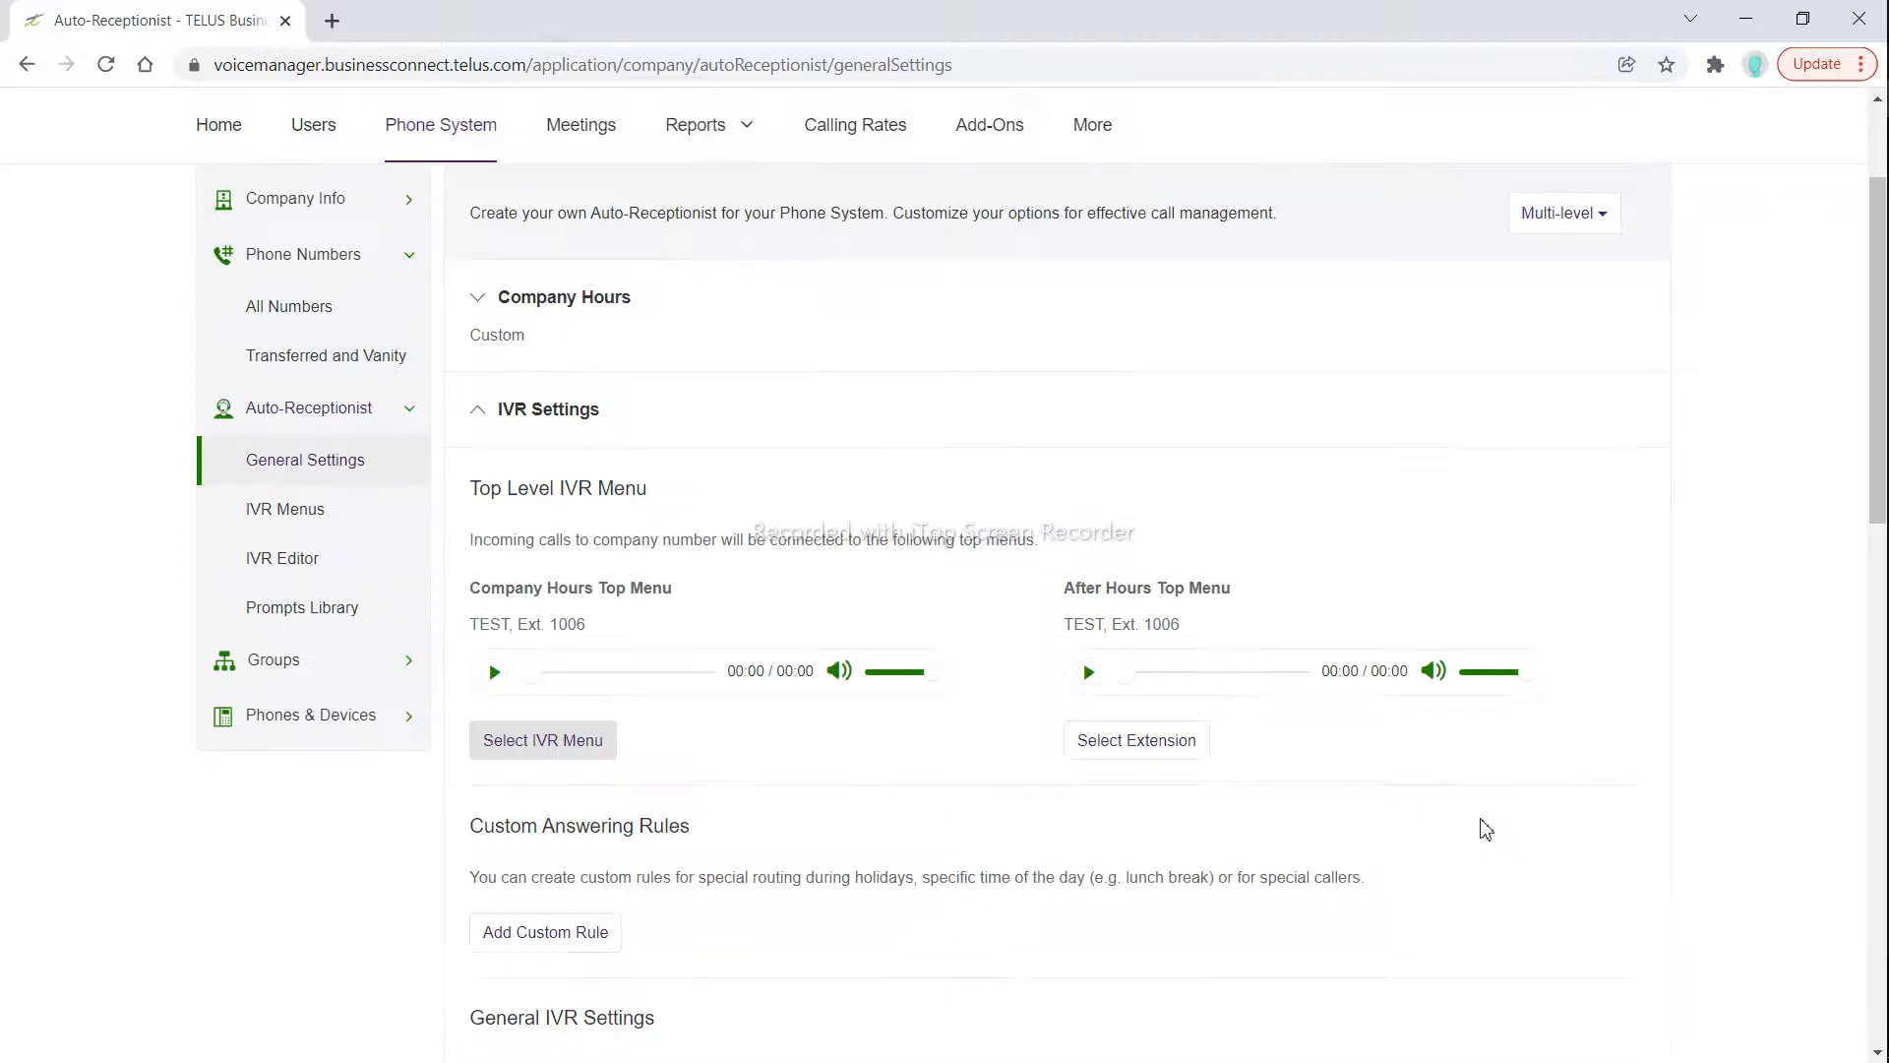
pyautogui.click(1184, 758)
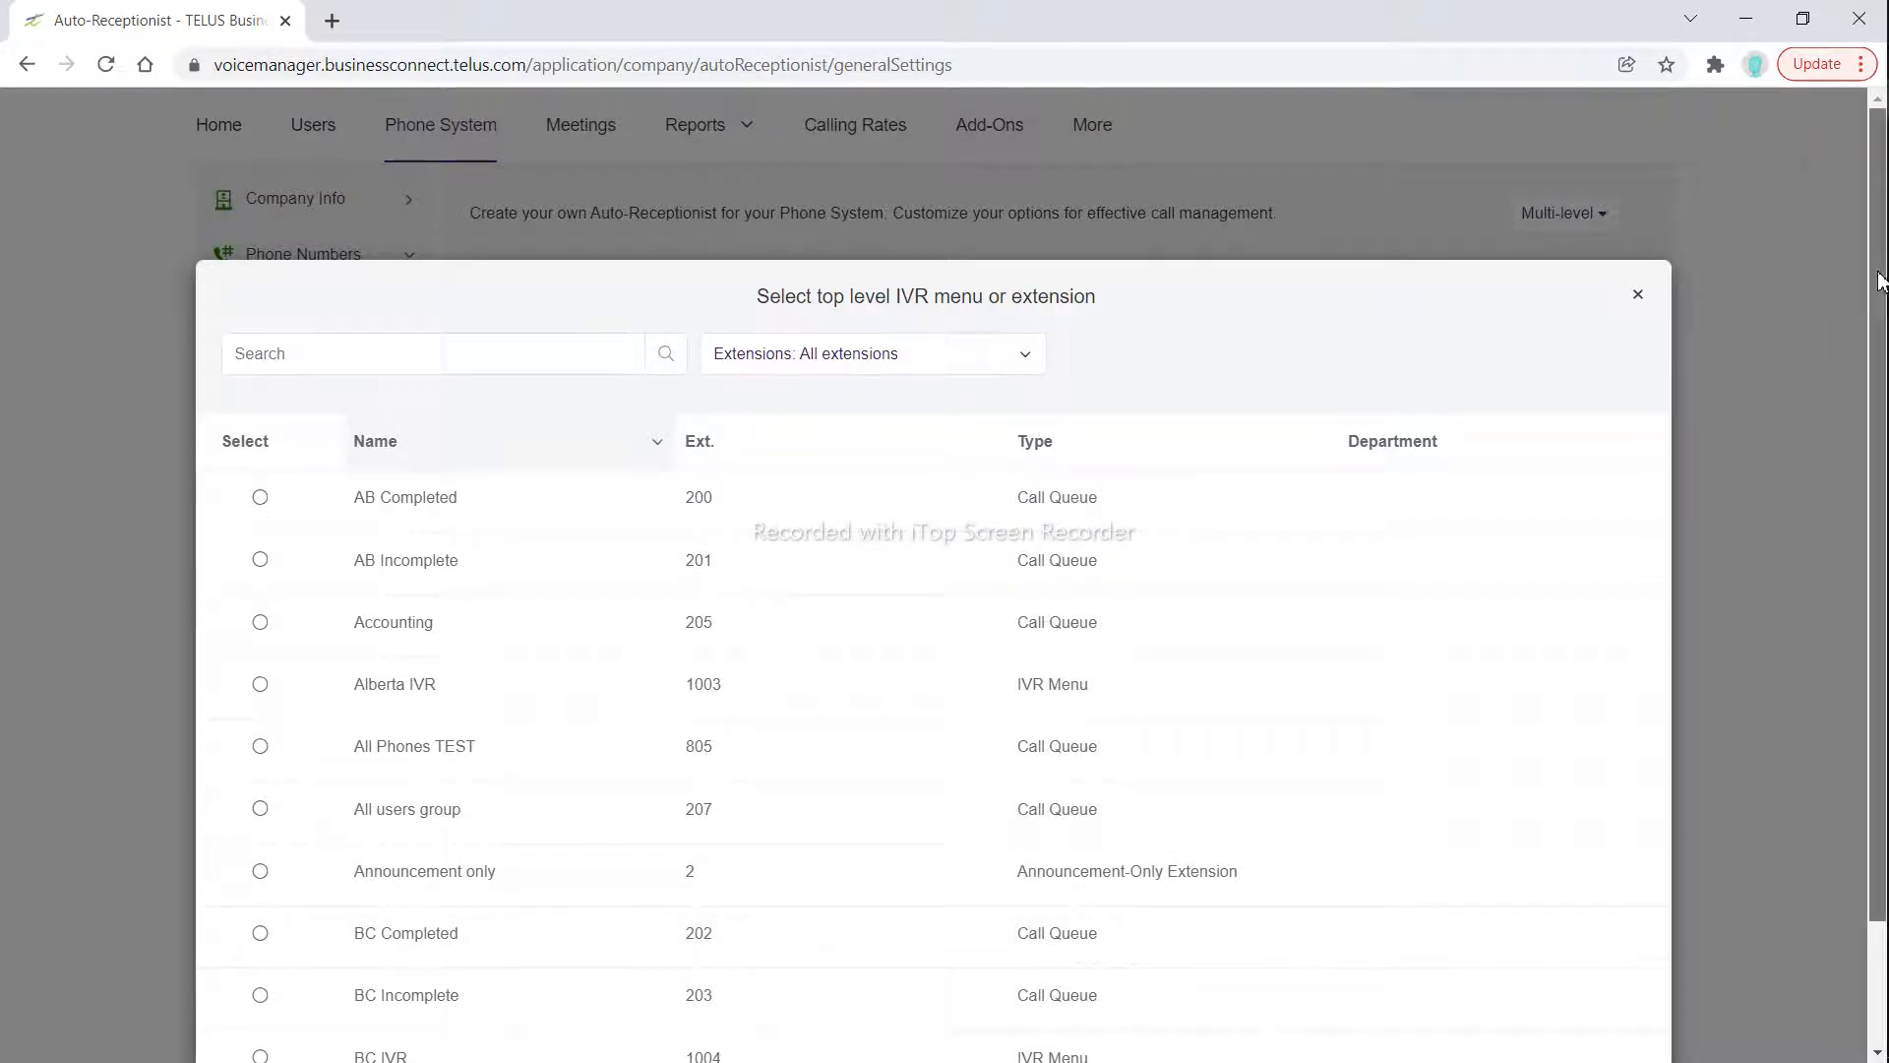
pyautogui.scroll(-2, 1636, 236)
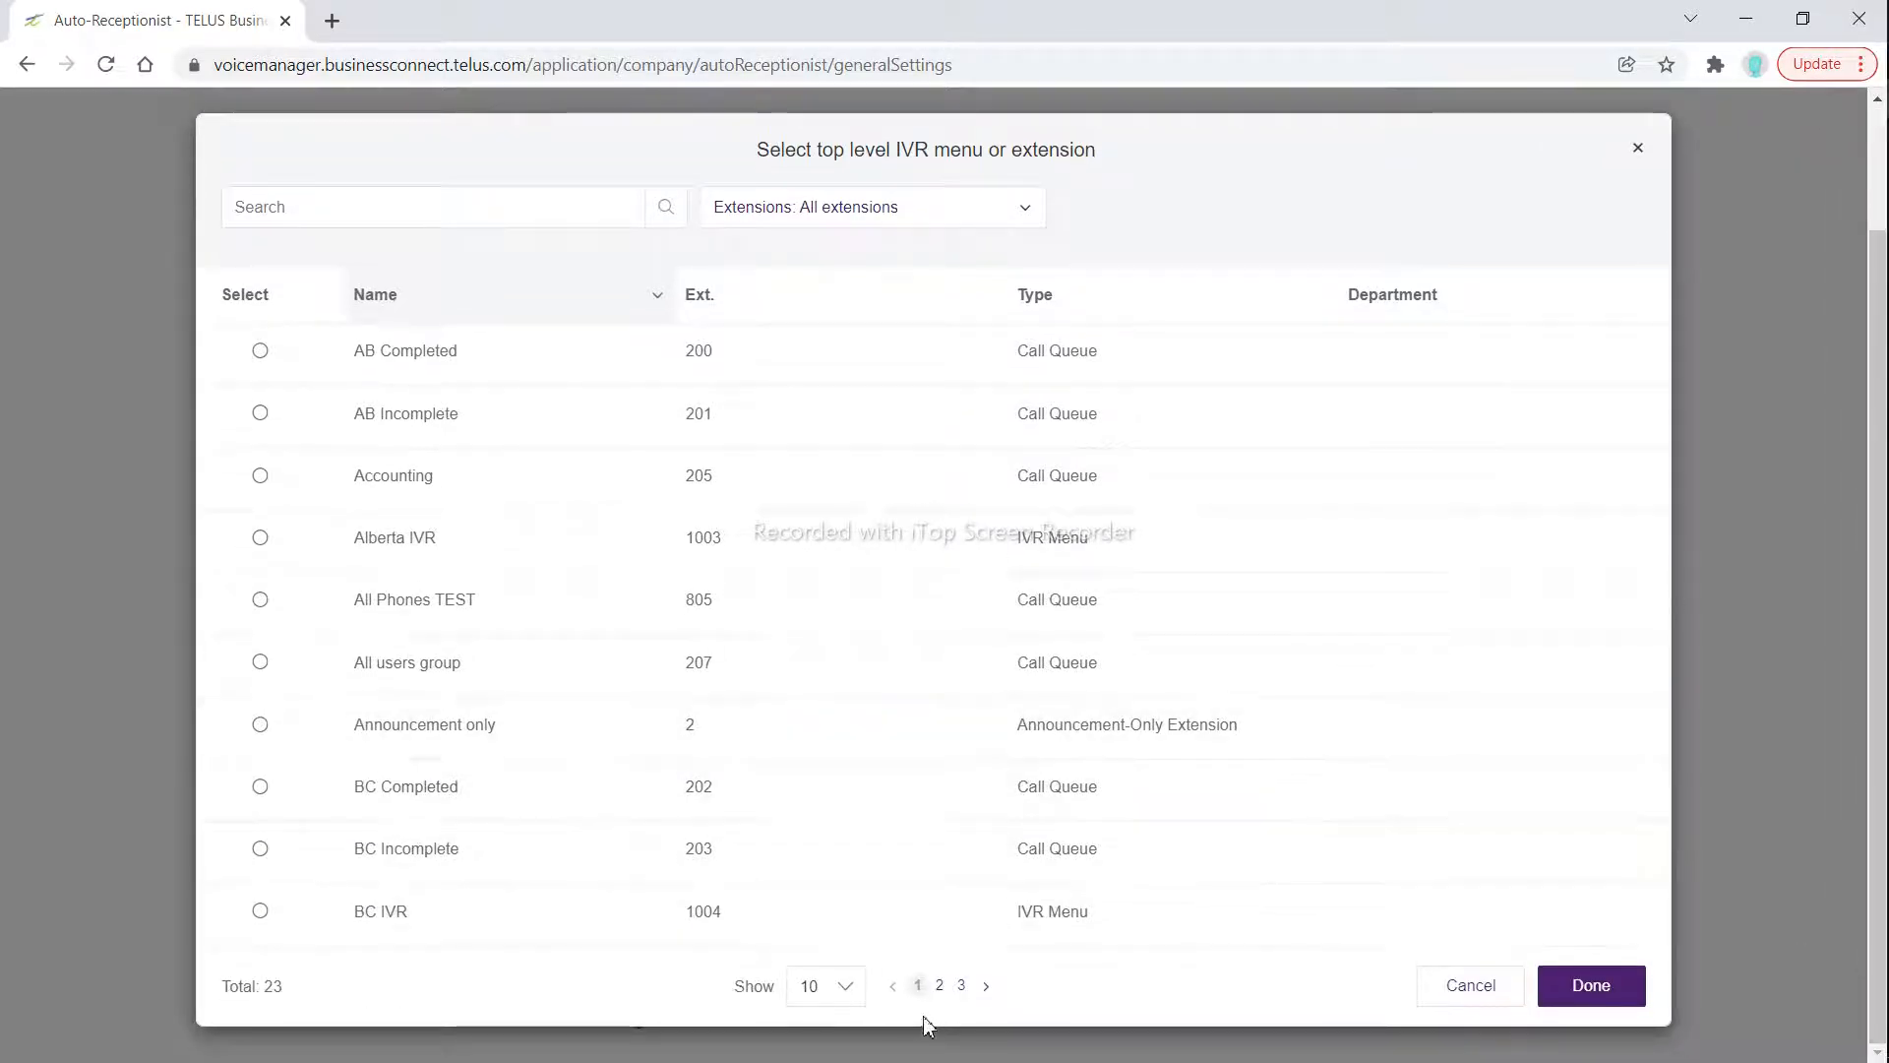
pyautogui.click(942, 988)
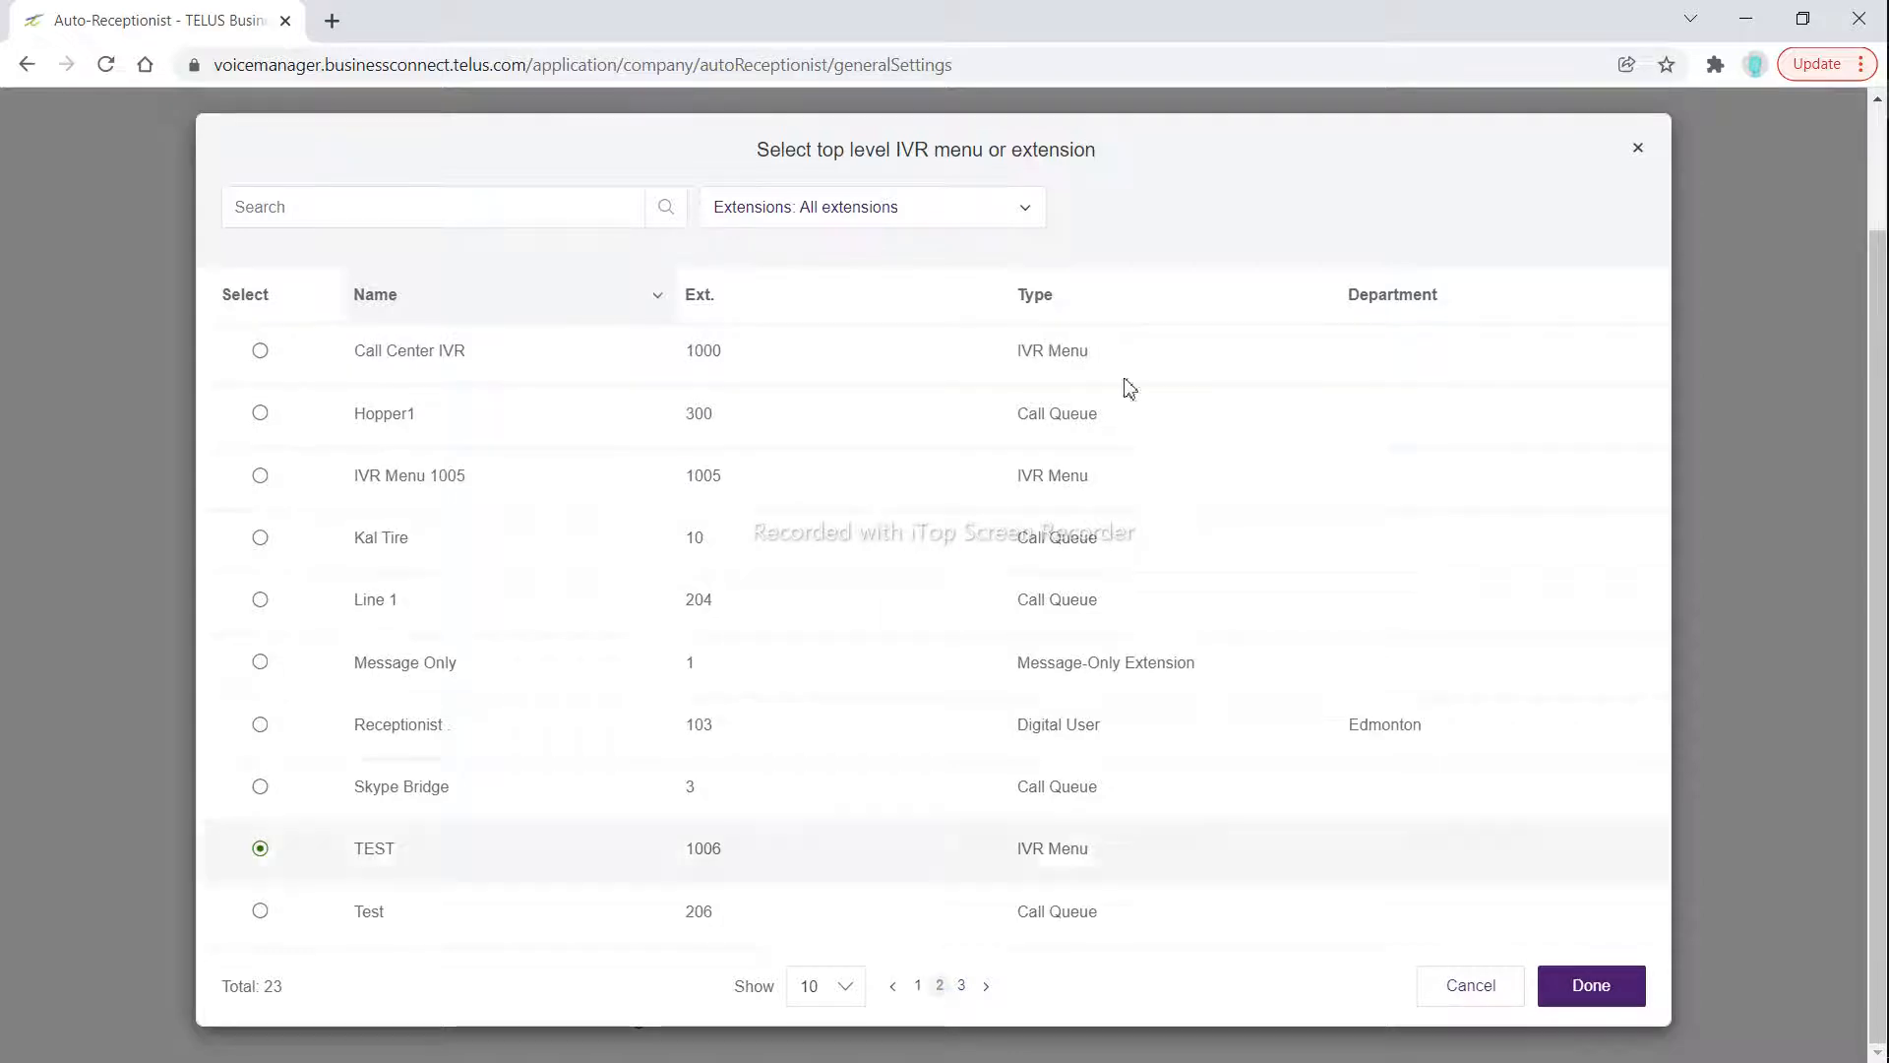
pyautogui.click(1102, 305)
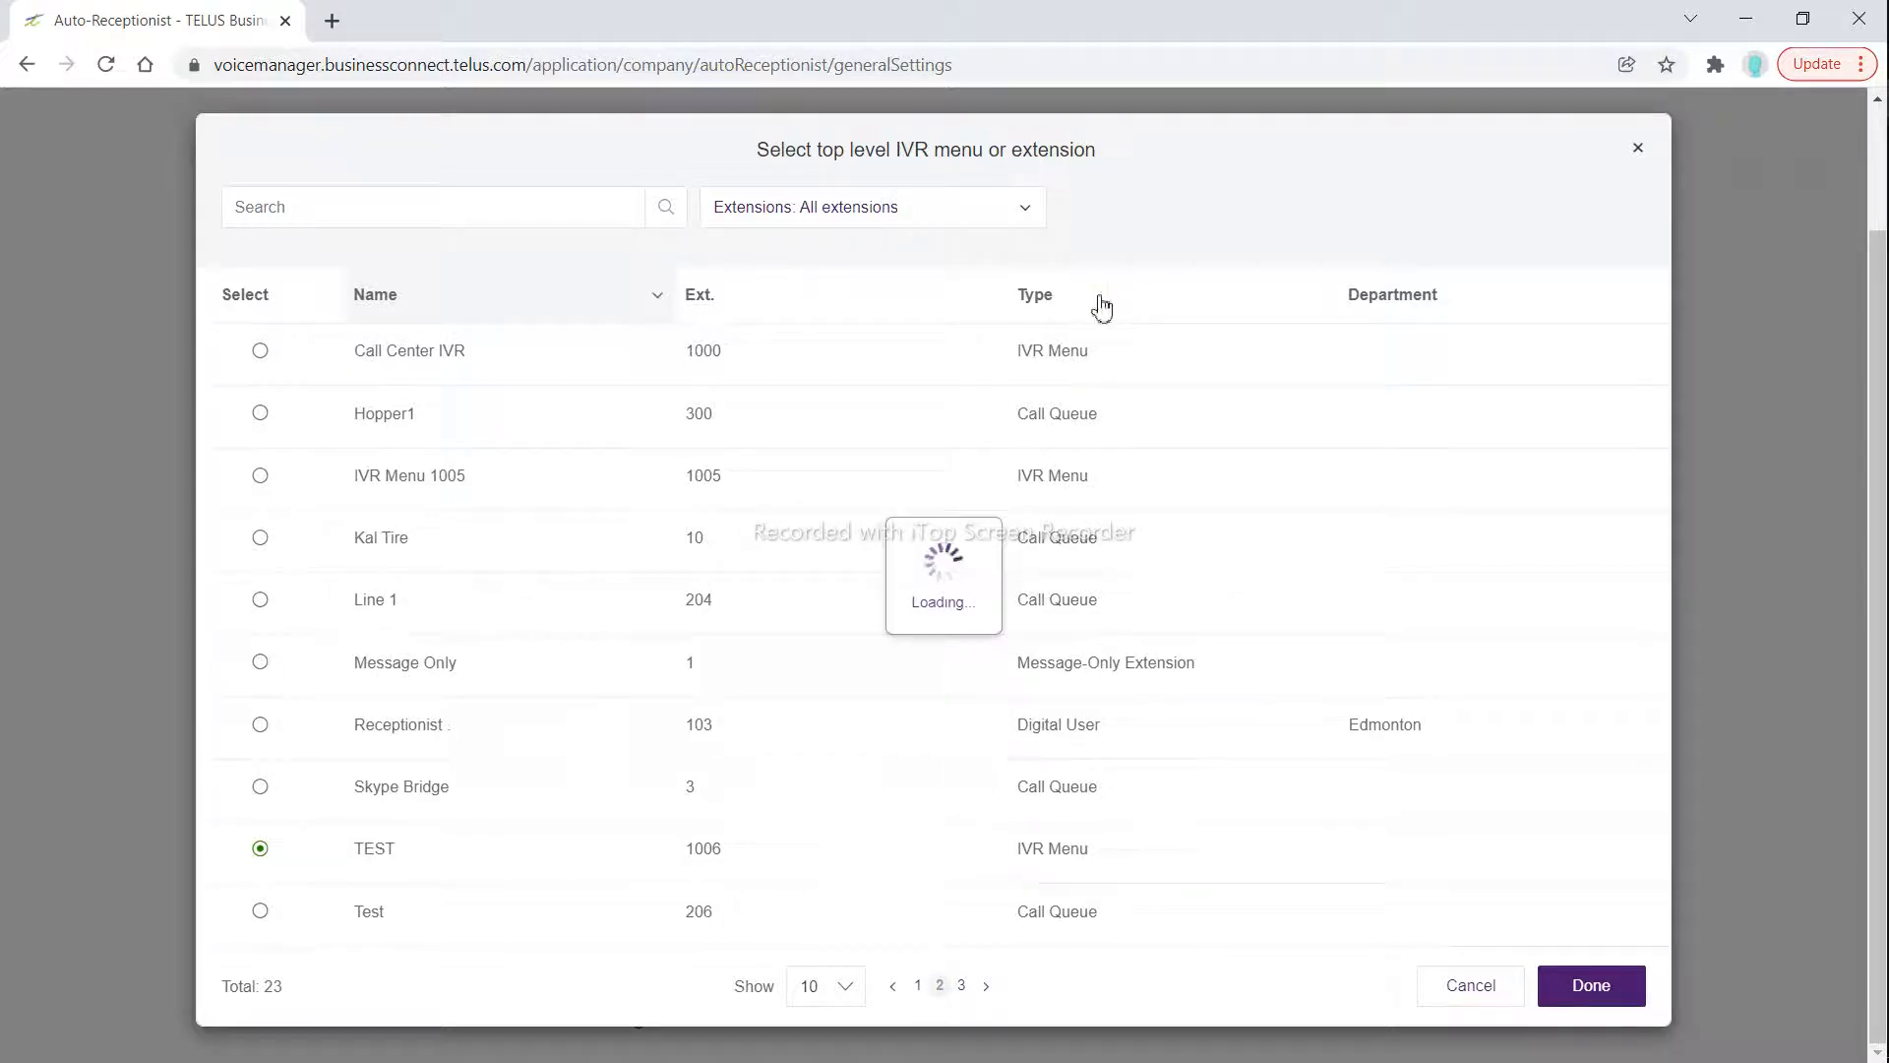
pyautogui.click(962, 987)
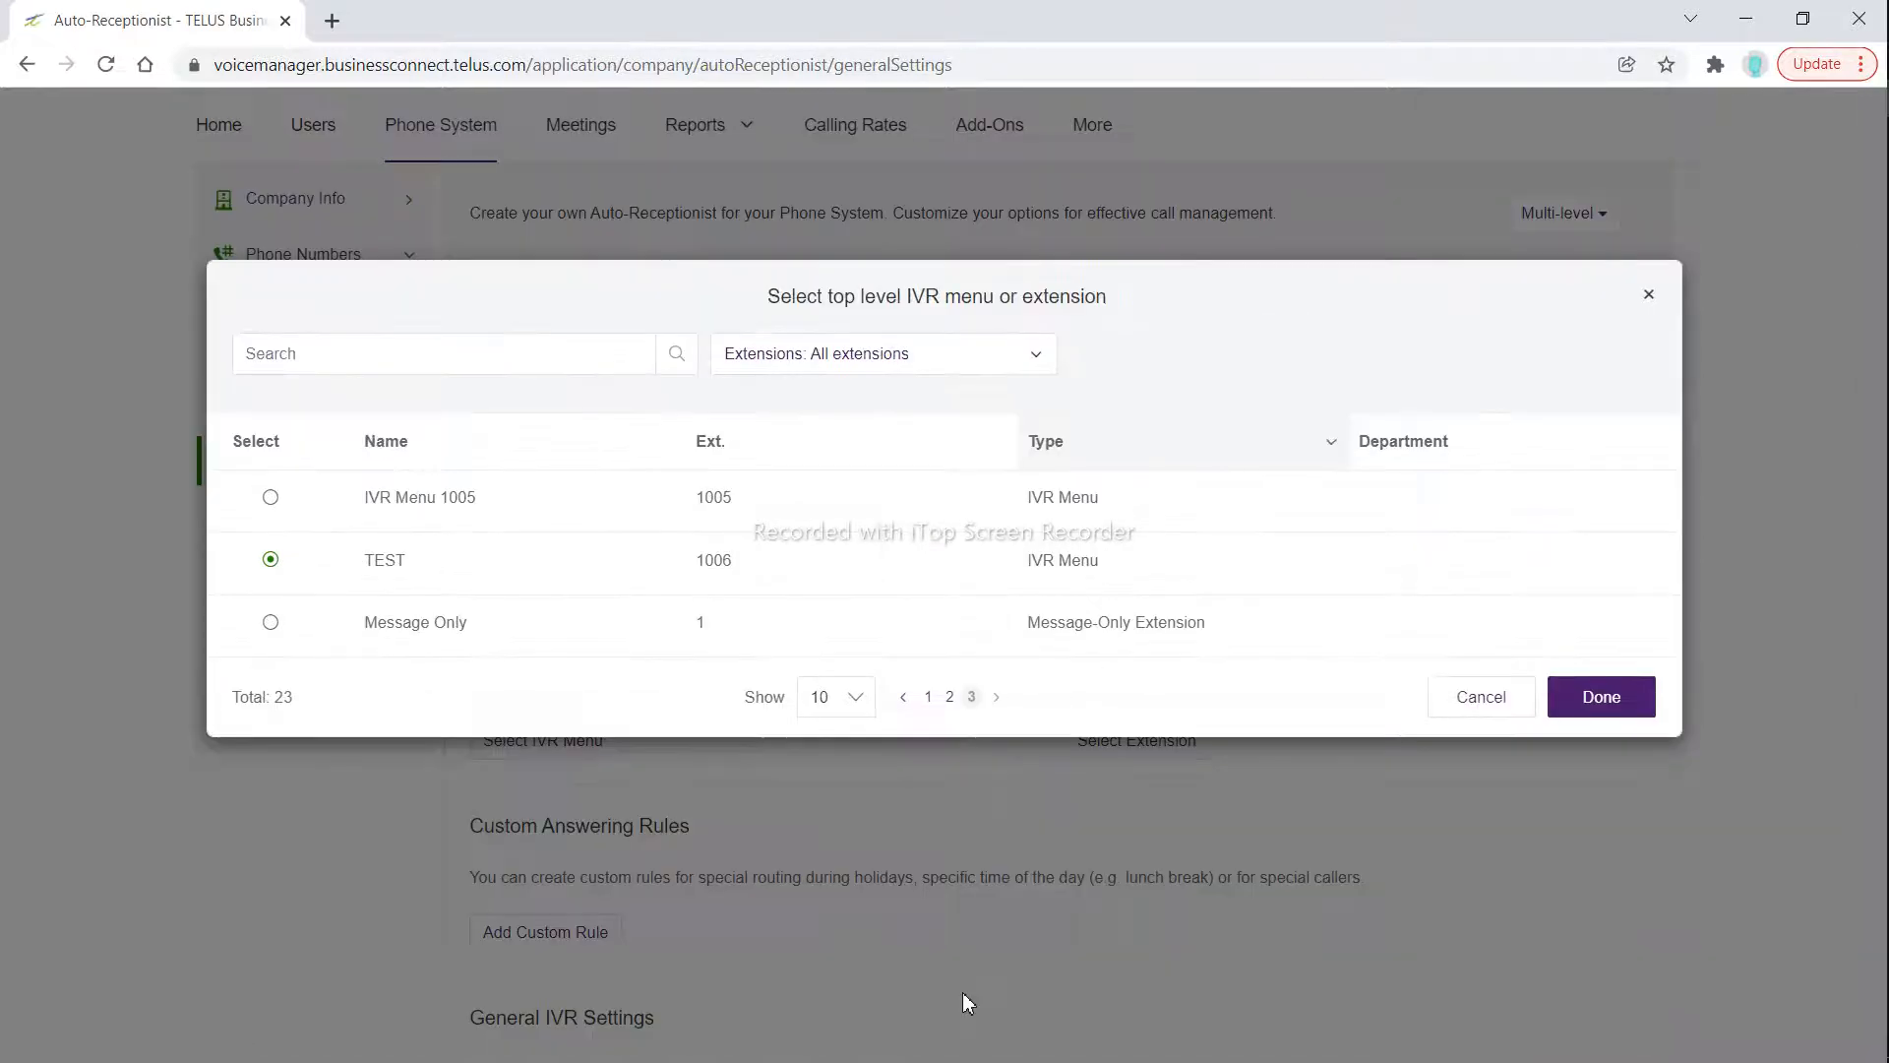
pyautogui.click(950, 698)
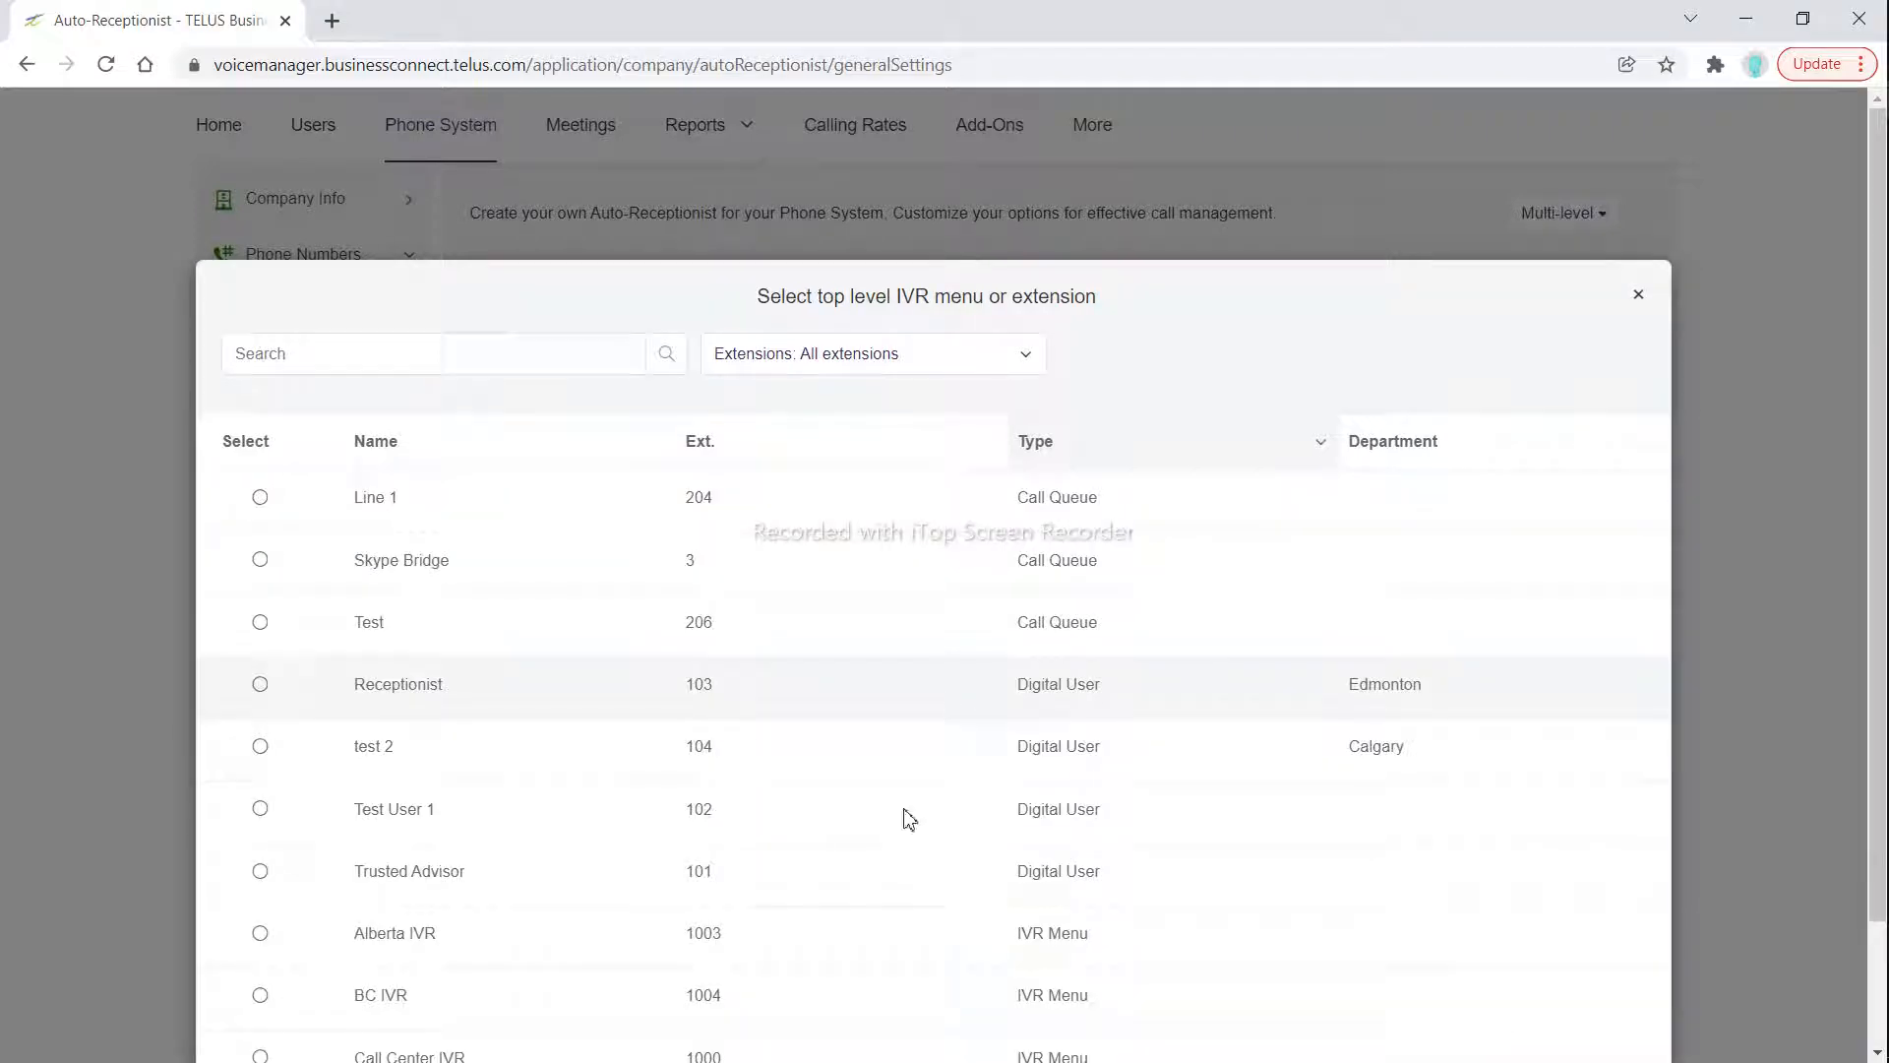
pyautogui.click(1634, 296)
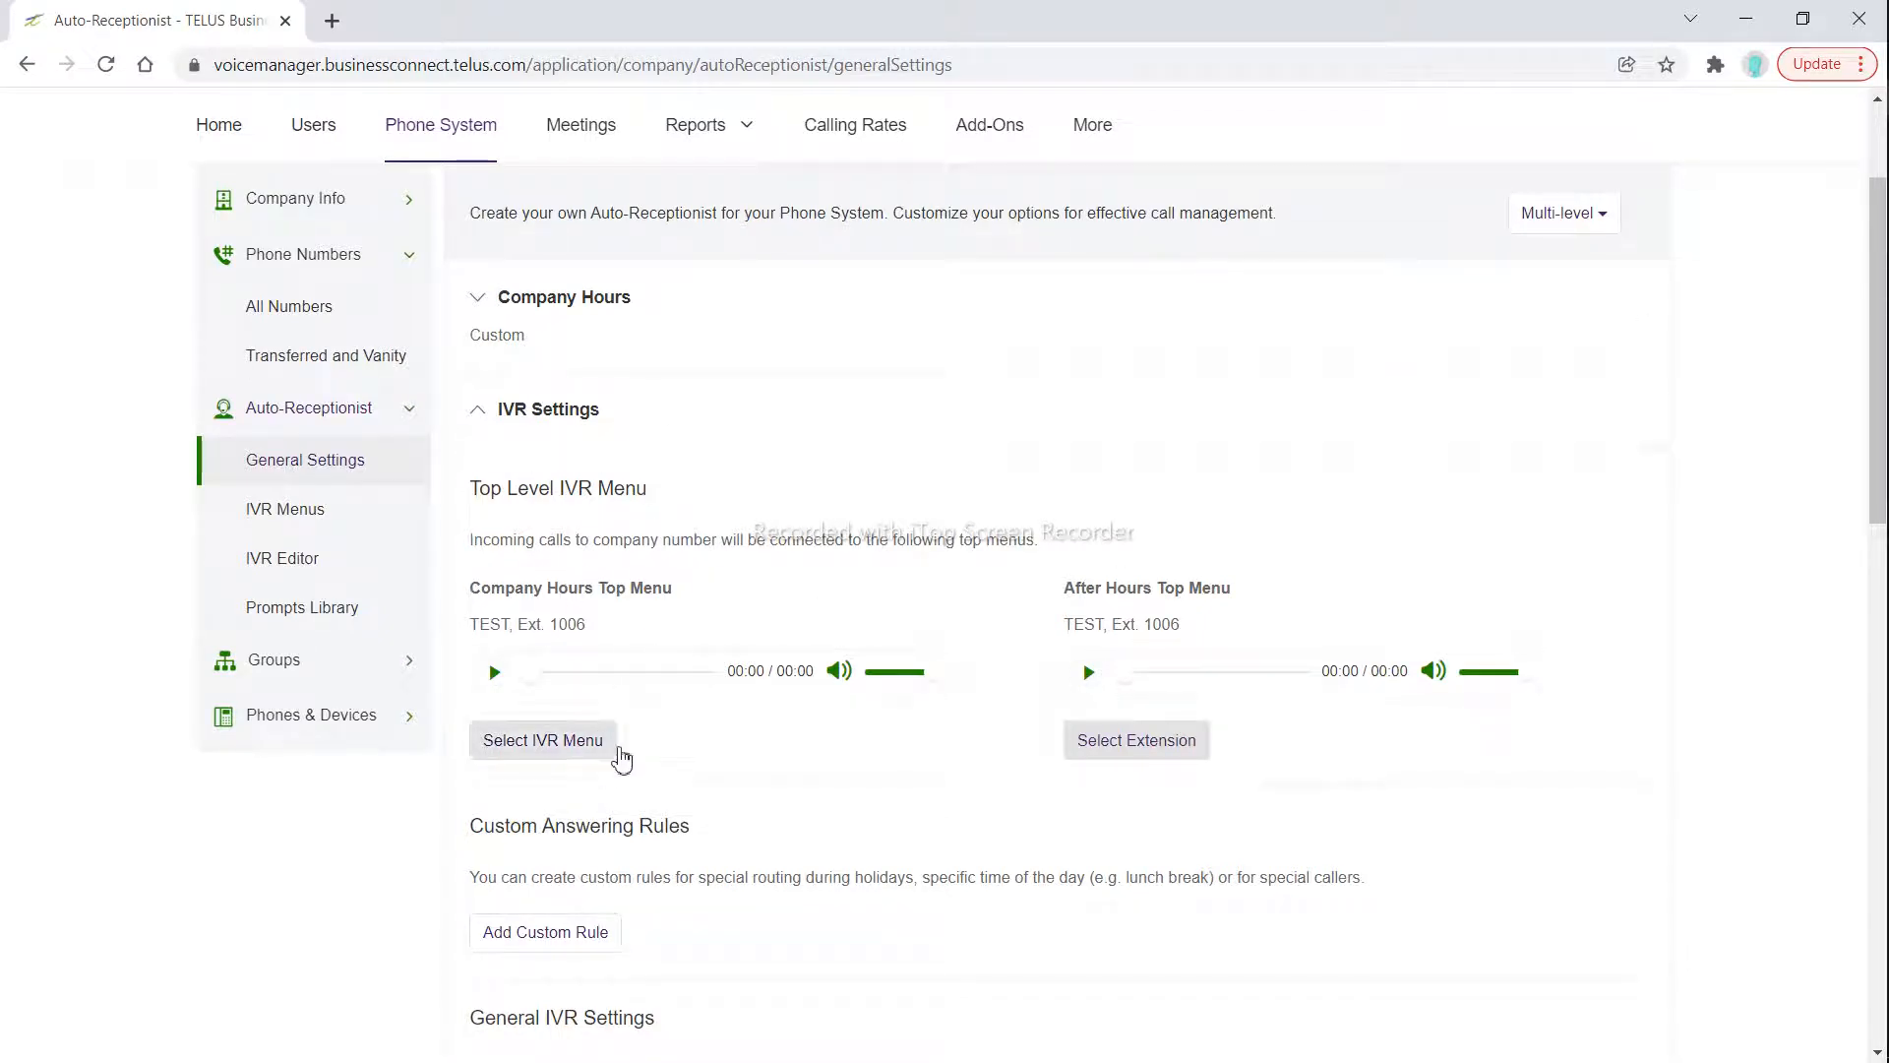
# Switch the Auto-Receptionist to Single Level IVR and accept discarding the existing company call handling settings.
pyautogui.click(1584, 225)
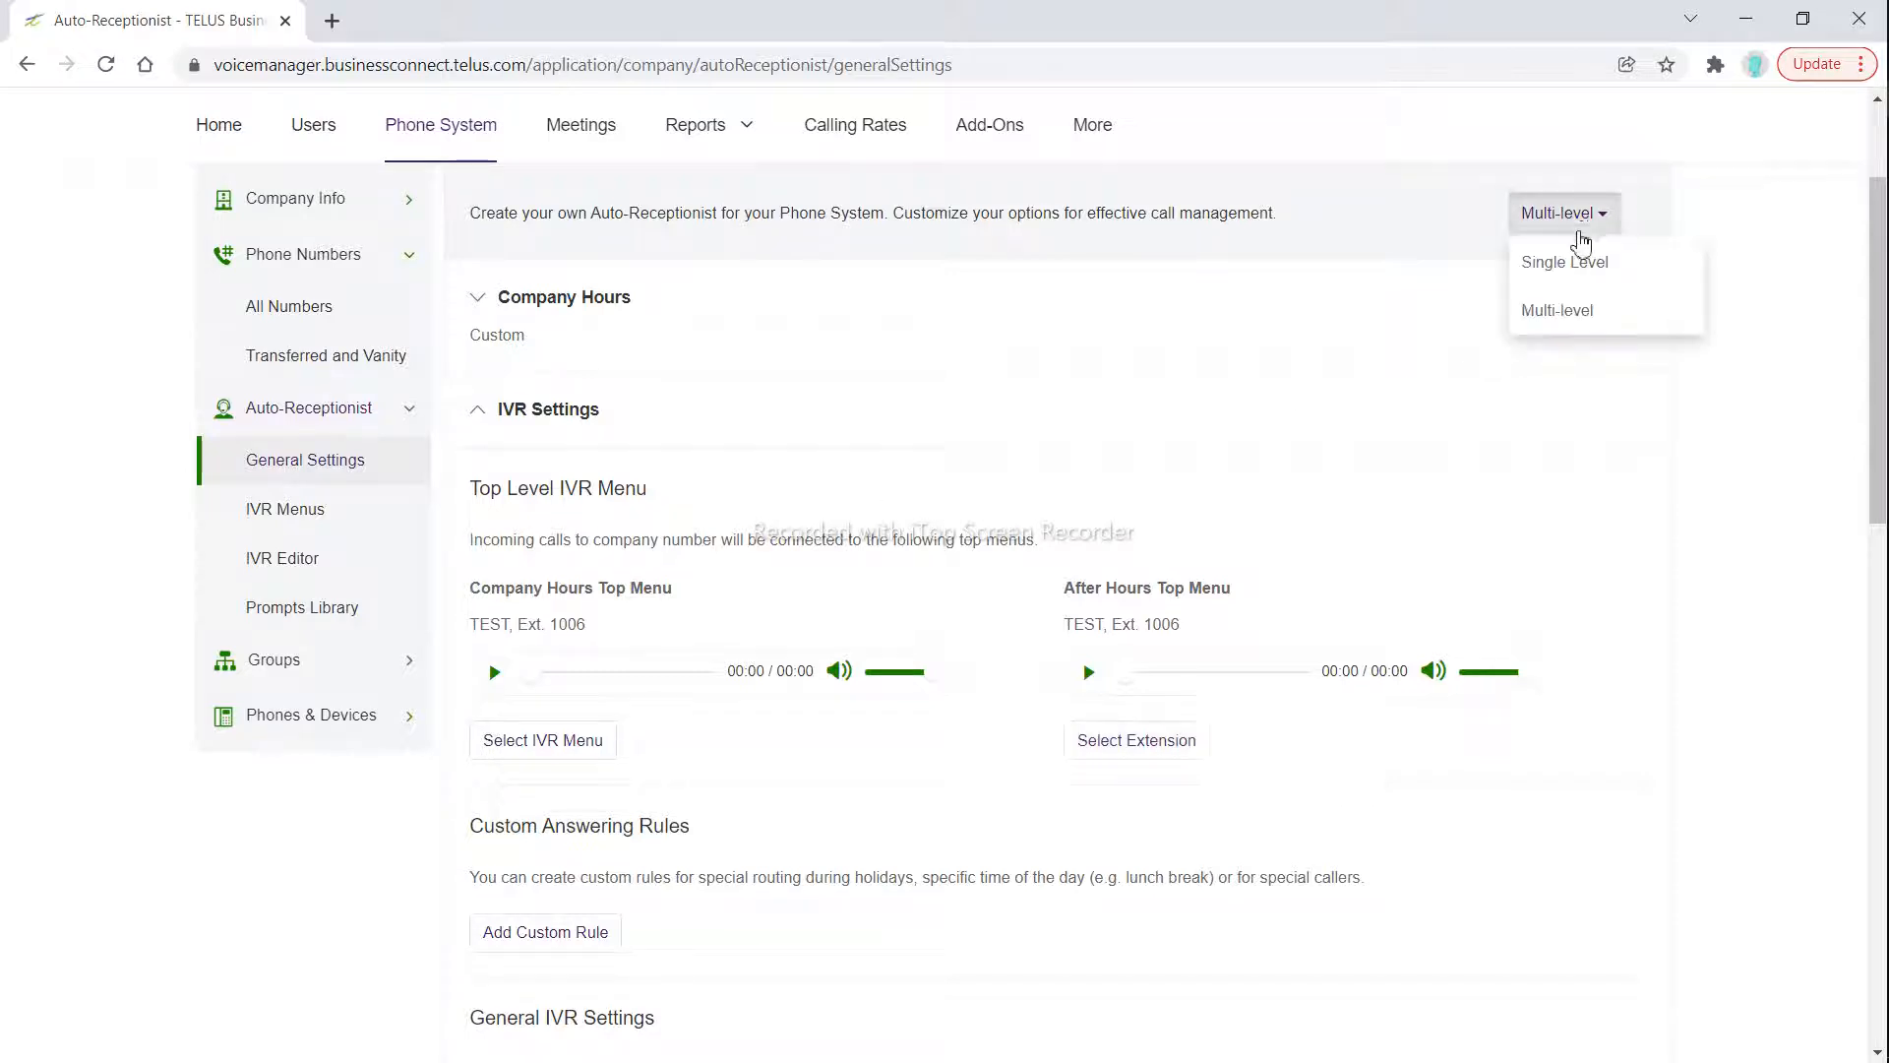
pyautogui.click(1588, 260)
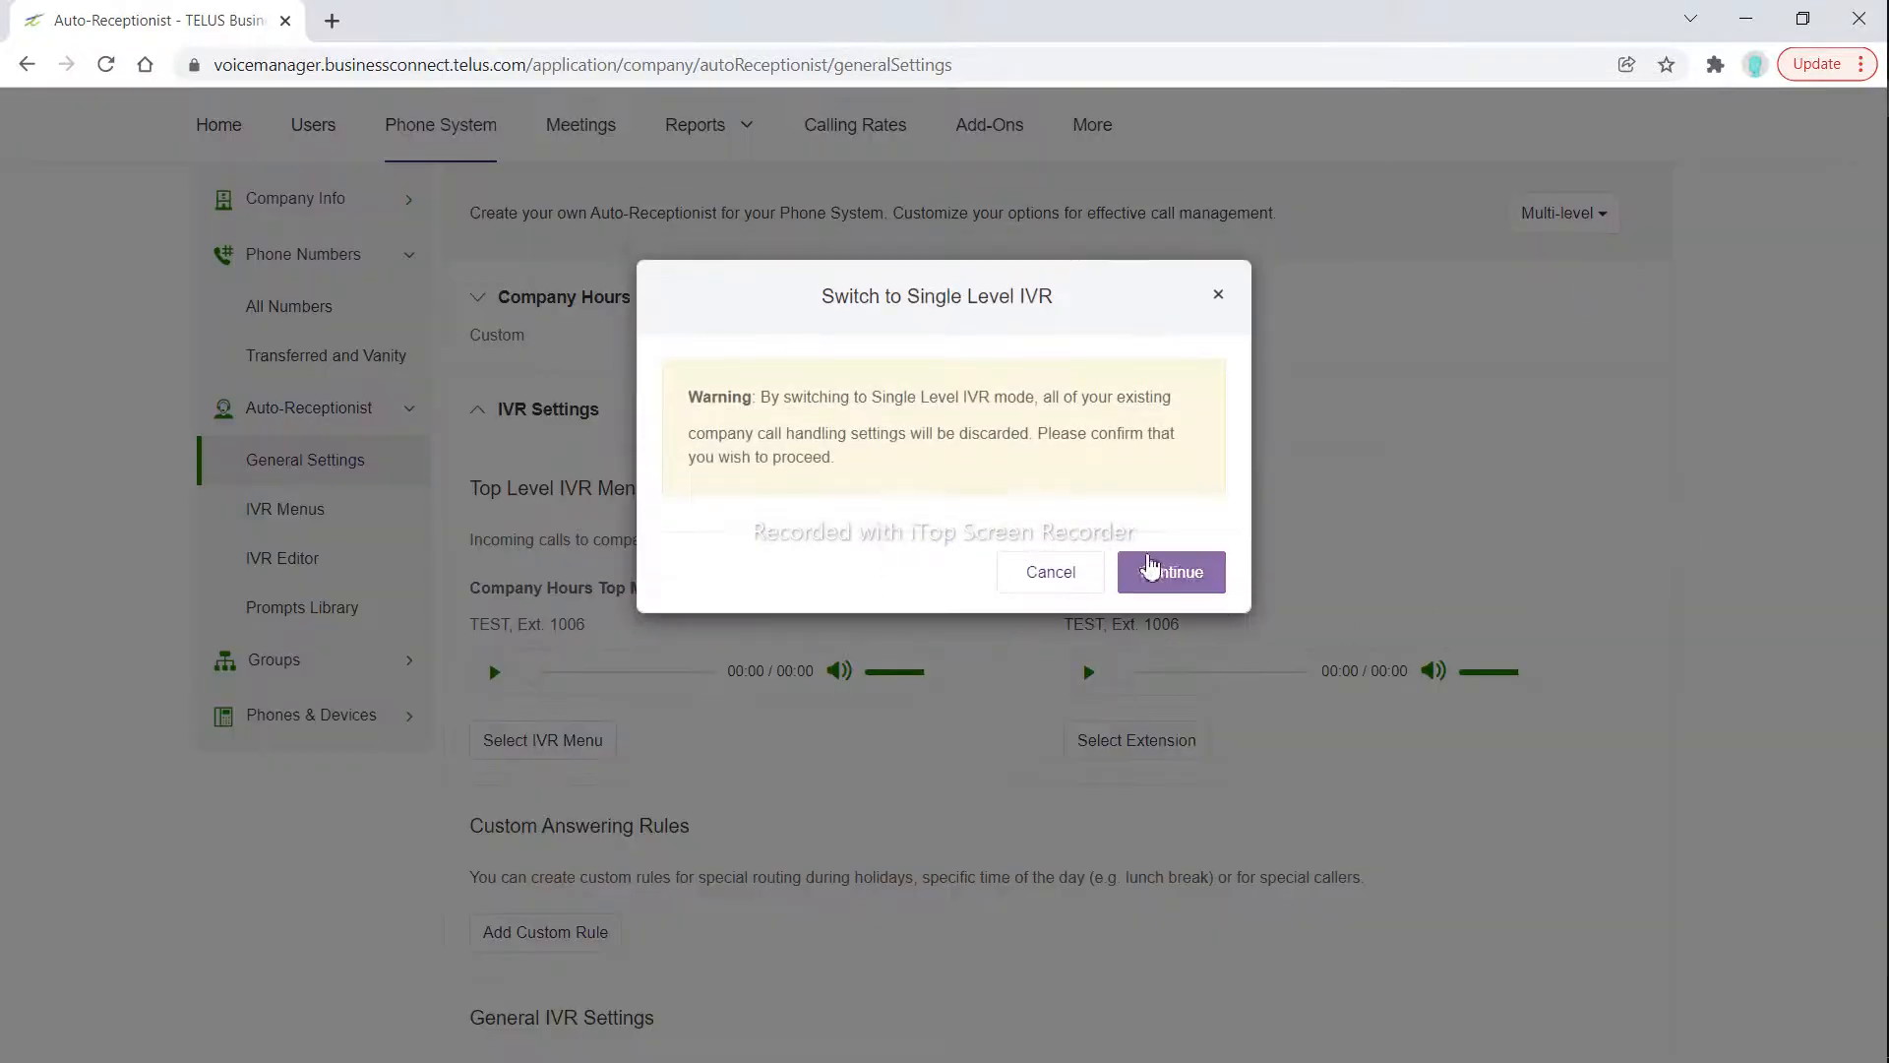
pyautogui.click(1149, 570)
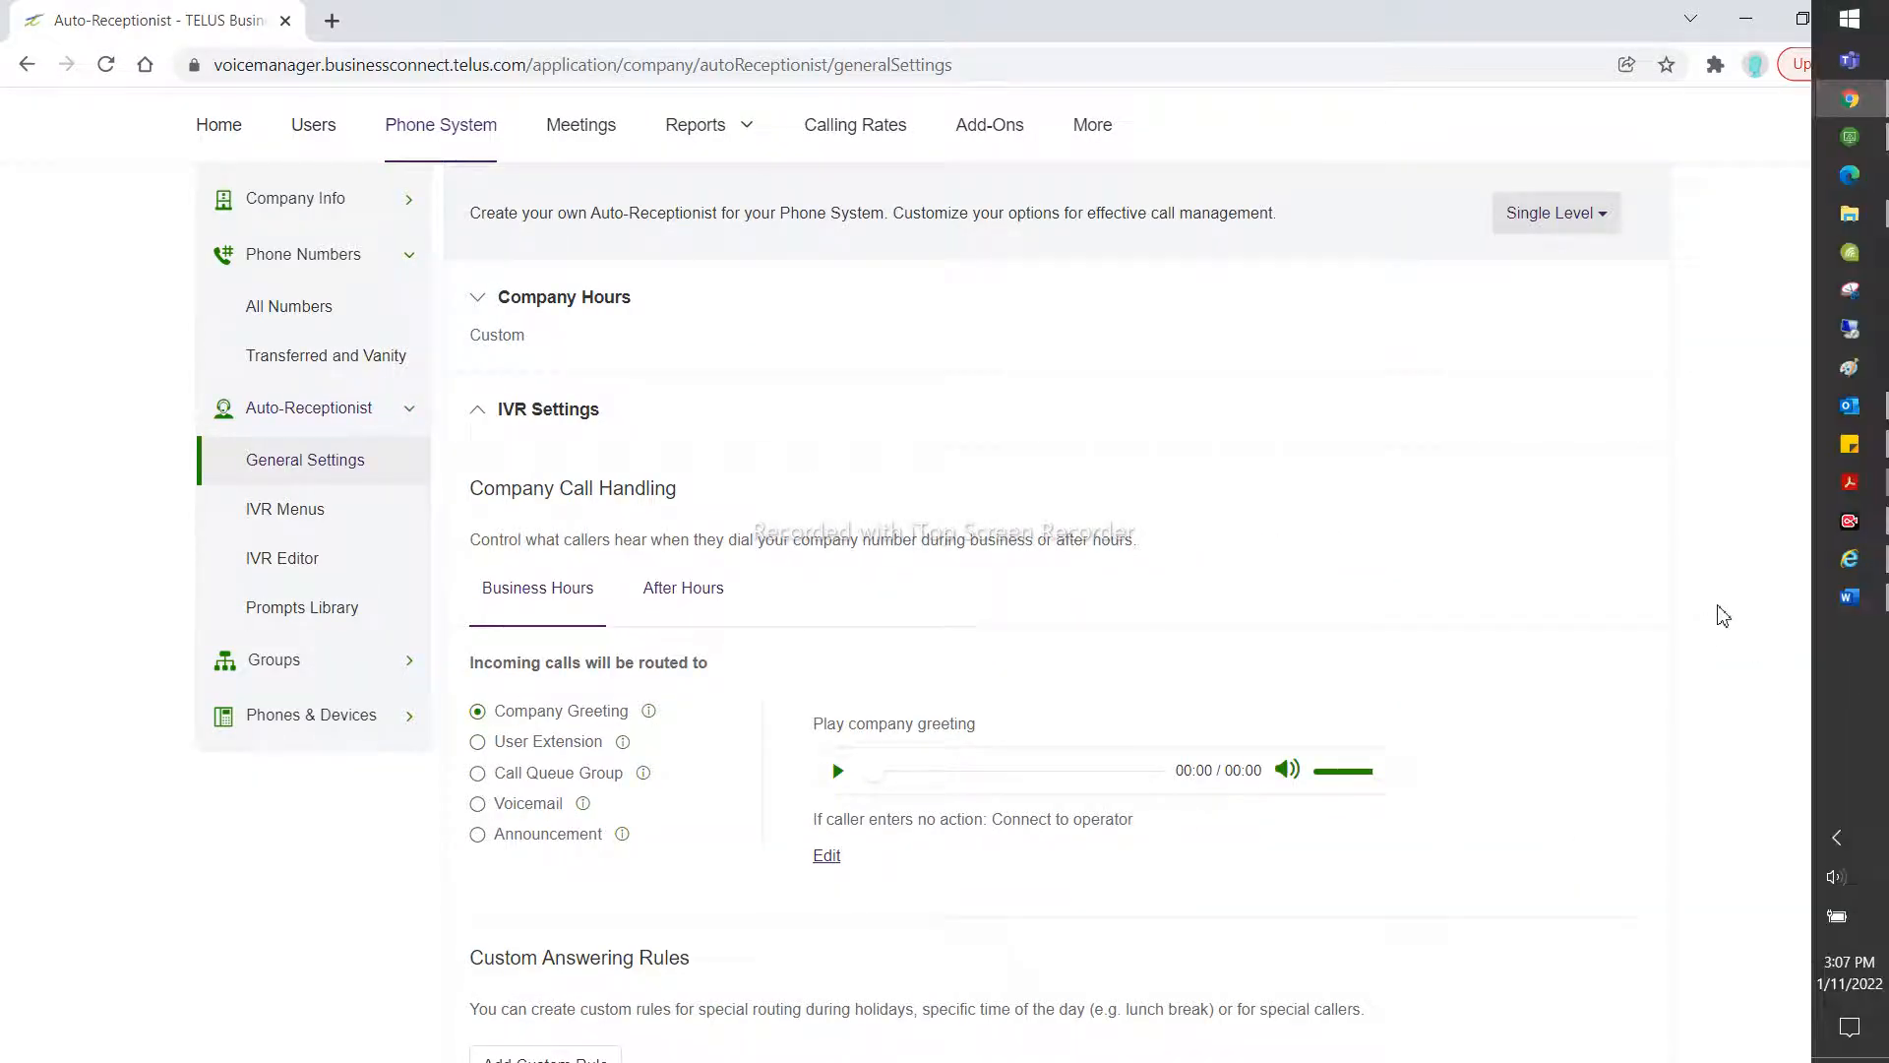
# Start a new custom answering rule, keep the name My Rule 1, and proceed to its conditions.
pyautogui.scroll(-1, 1723, 615)
pyautogui.scroll(-4, 1723, 615)
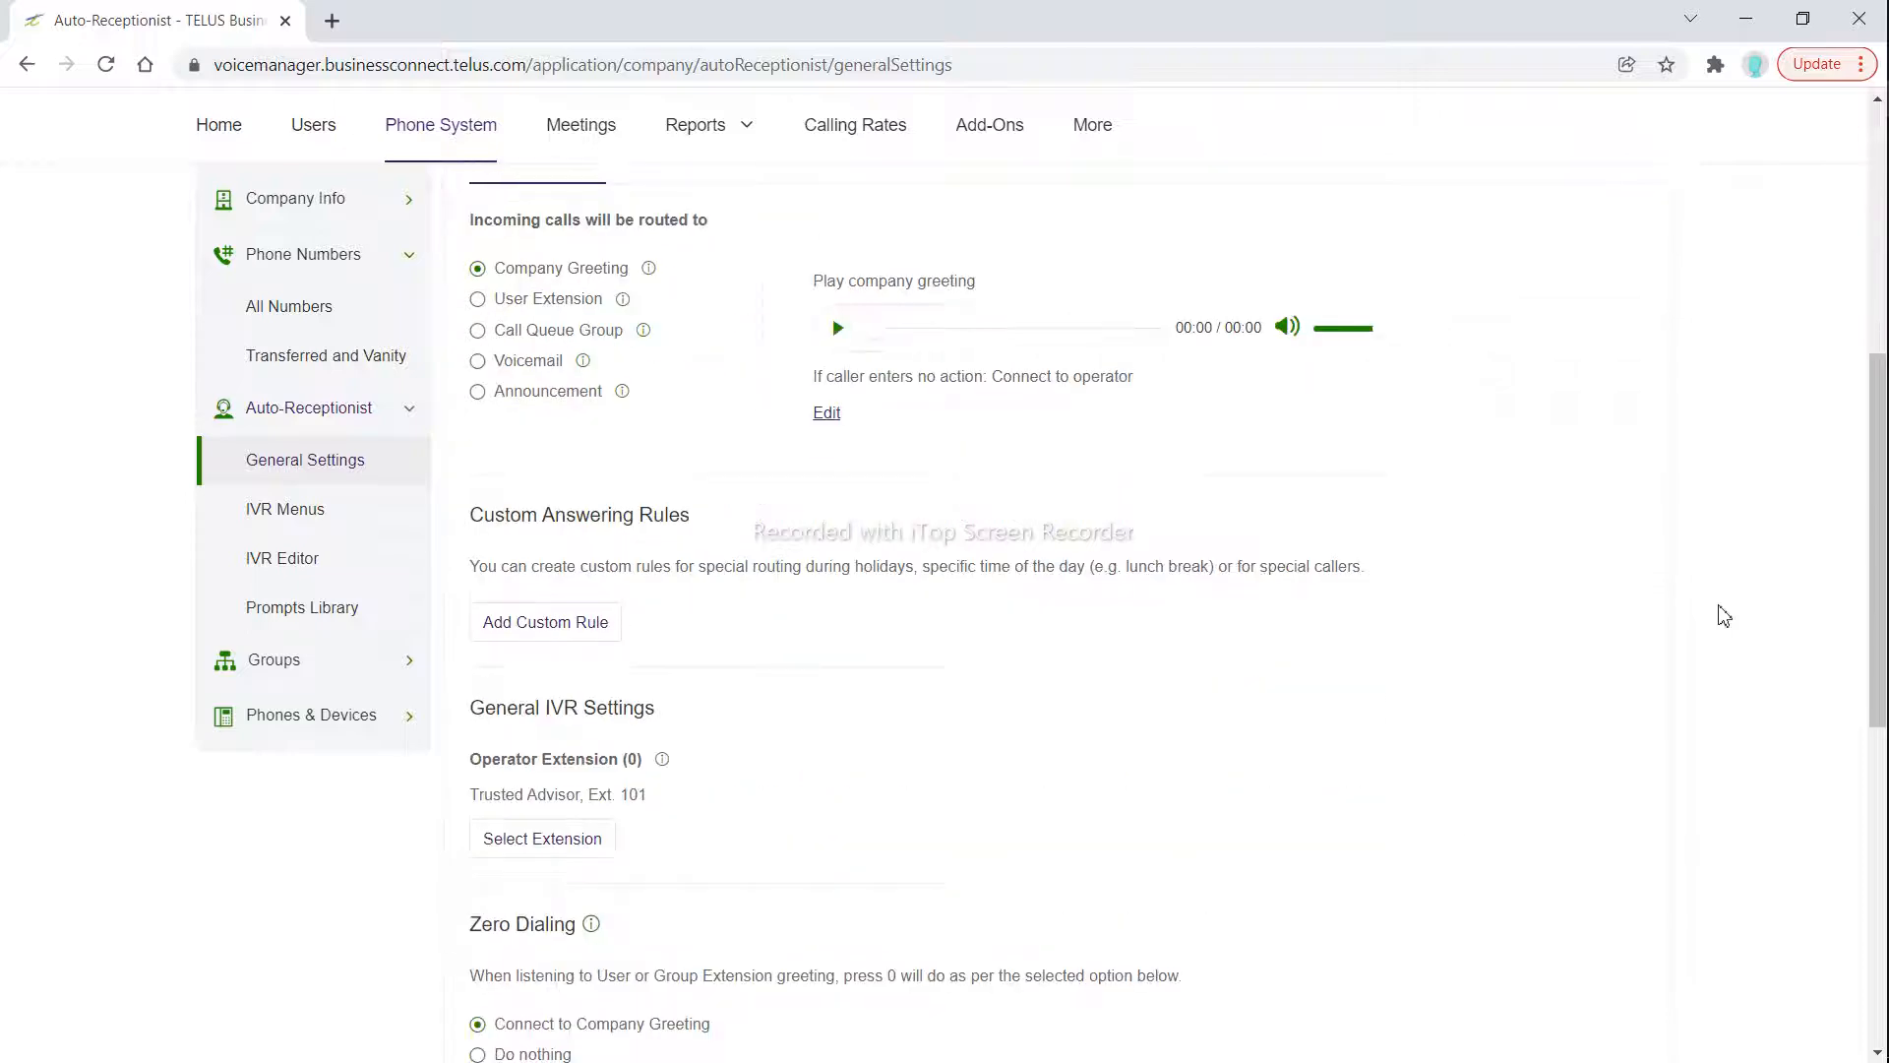
pyautogui.click(530, 629)
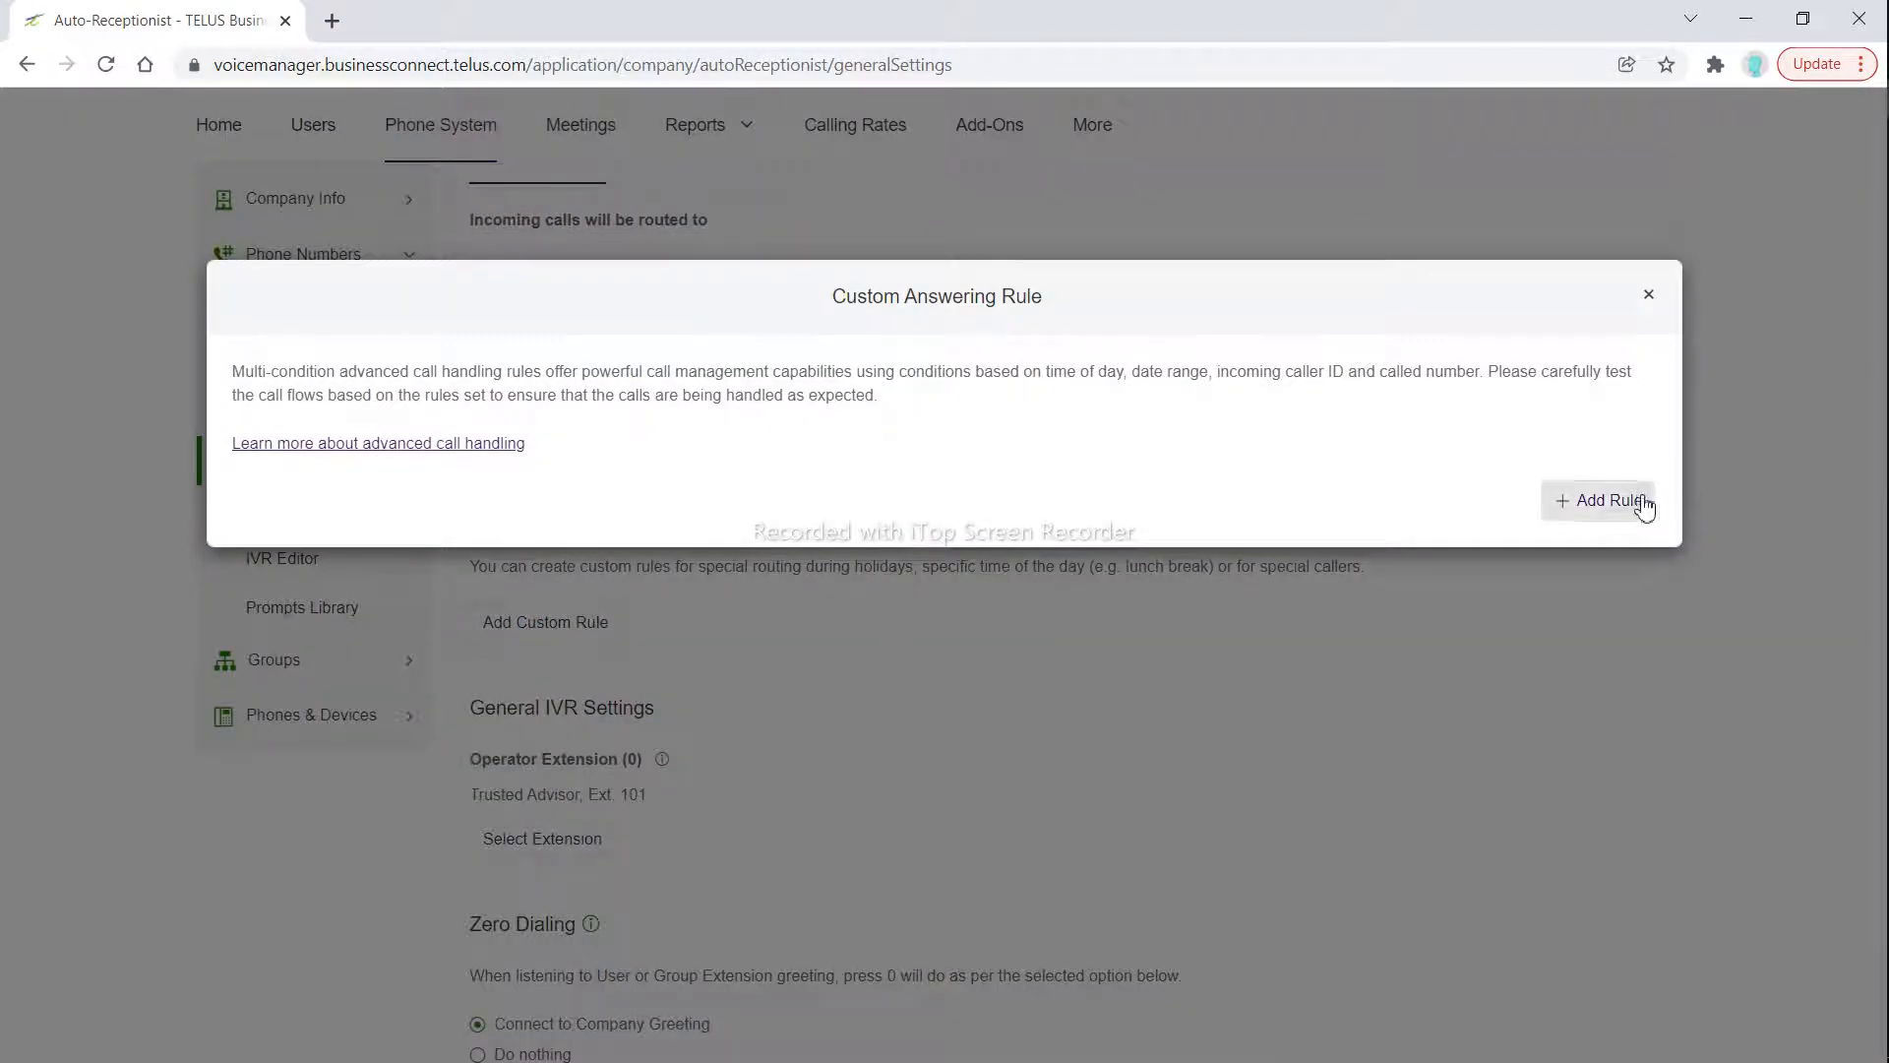
pyautogui.click(1637, 498)
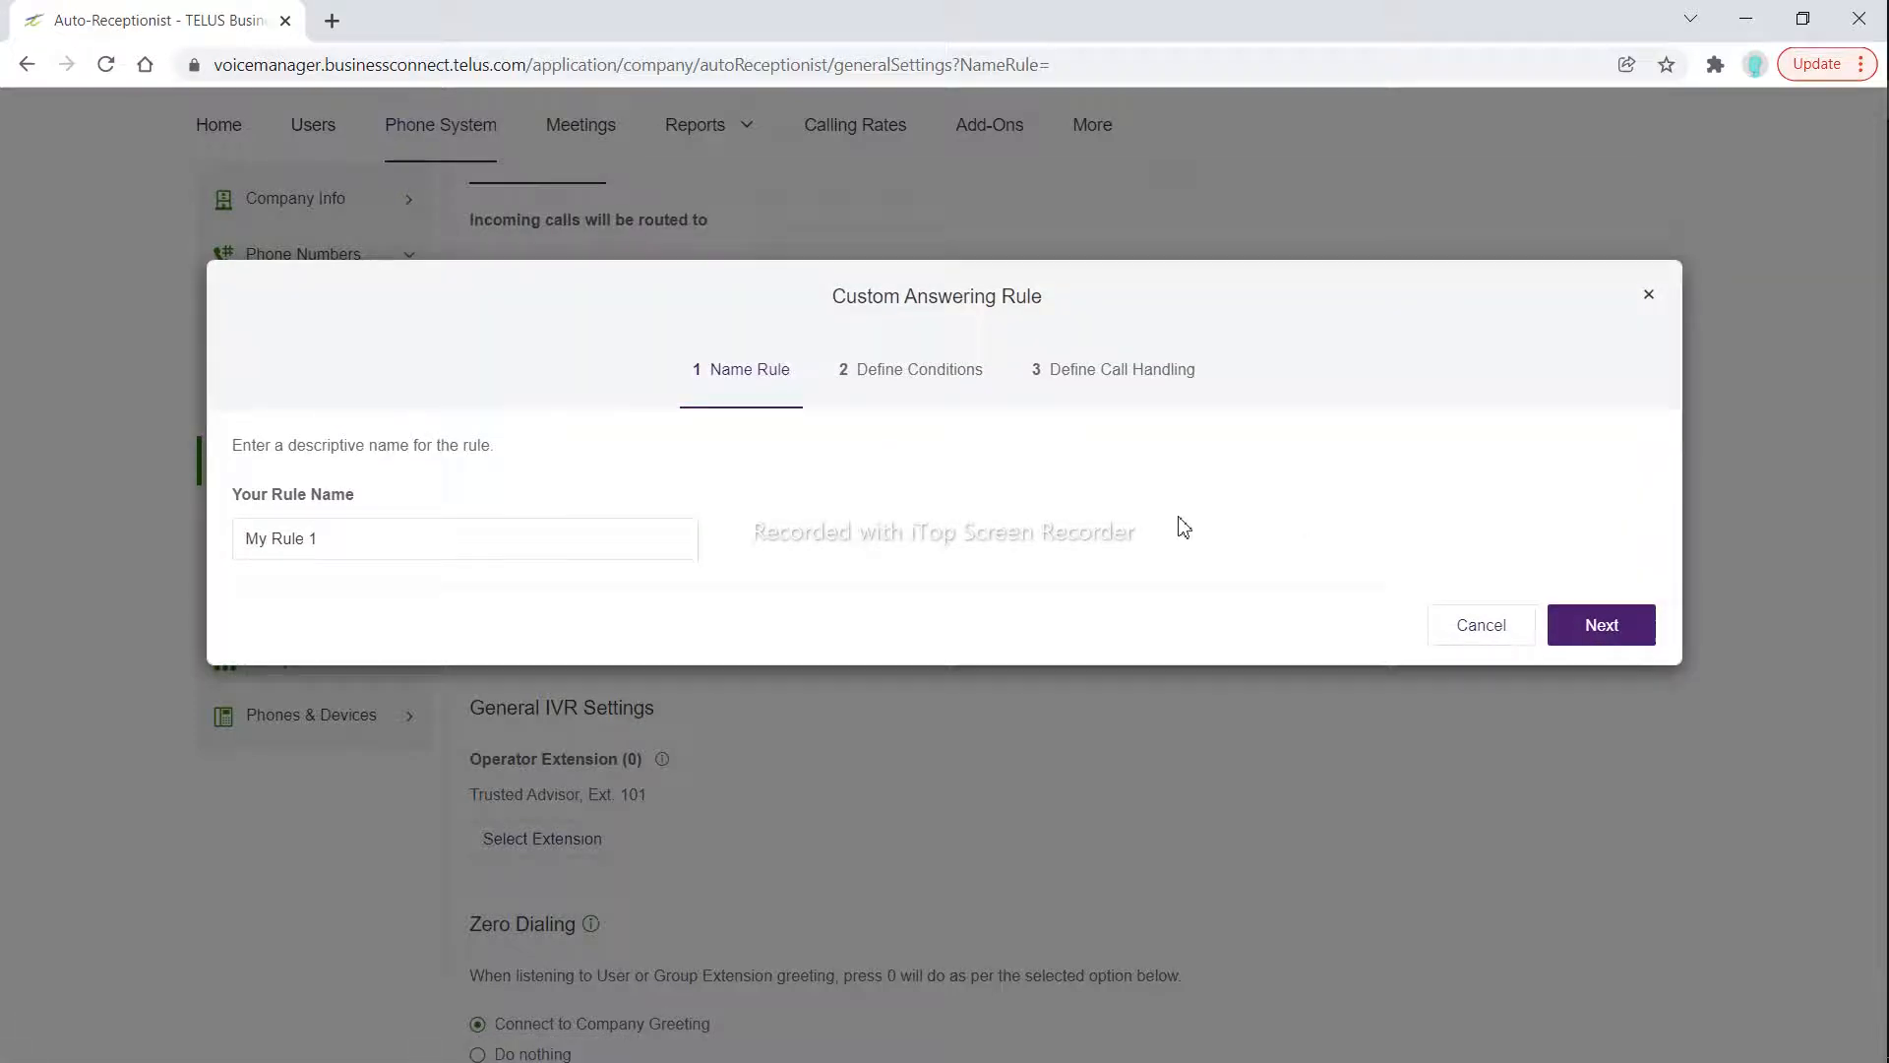
pyautogui.click(1586, 638)
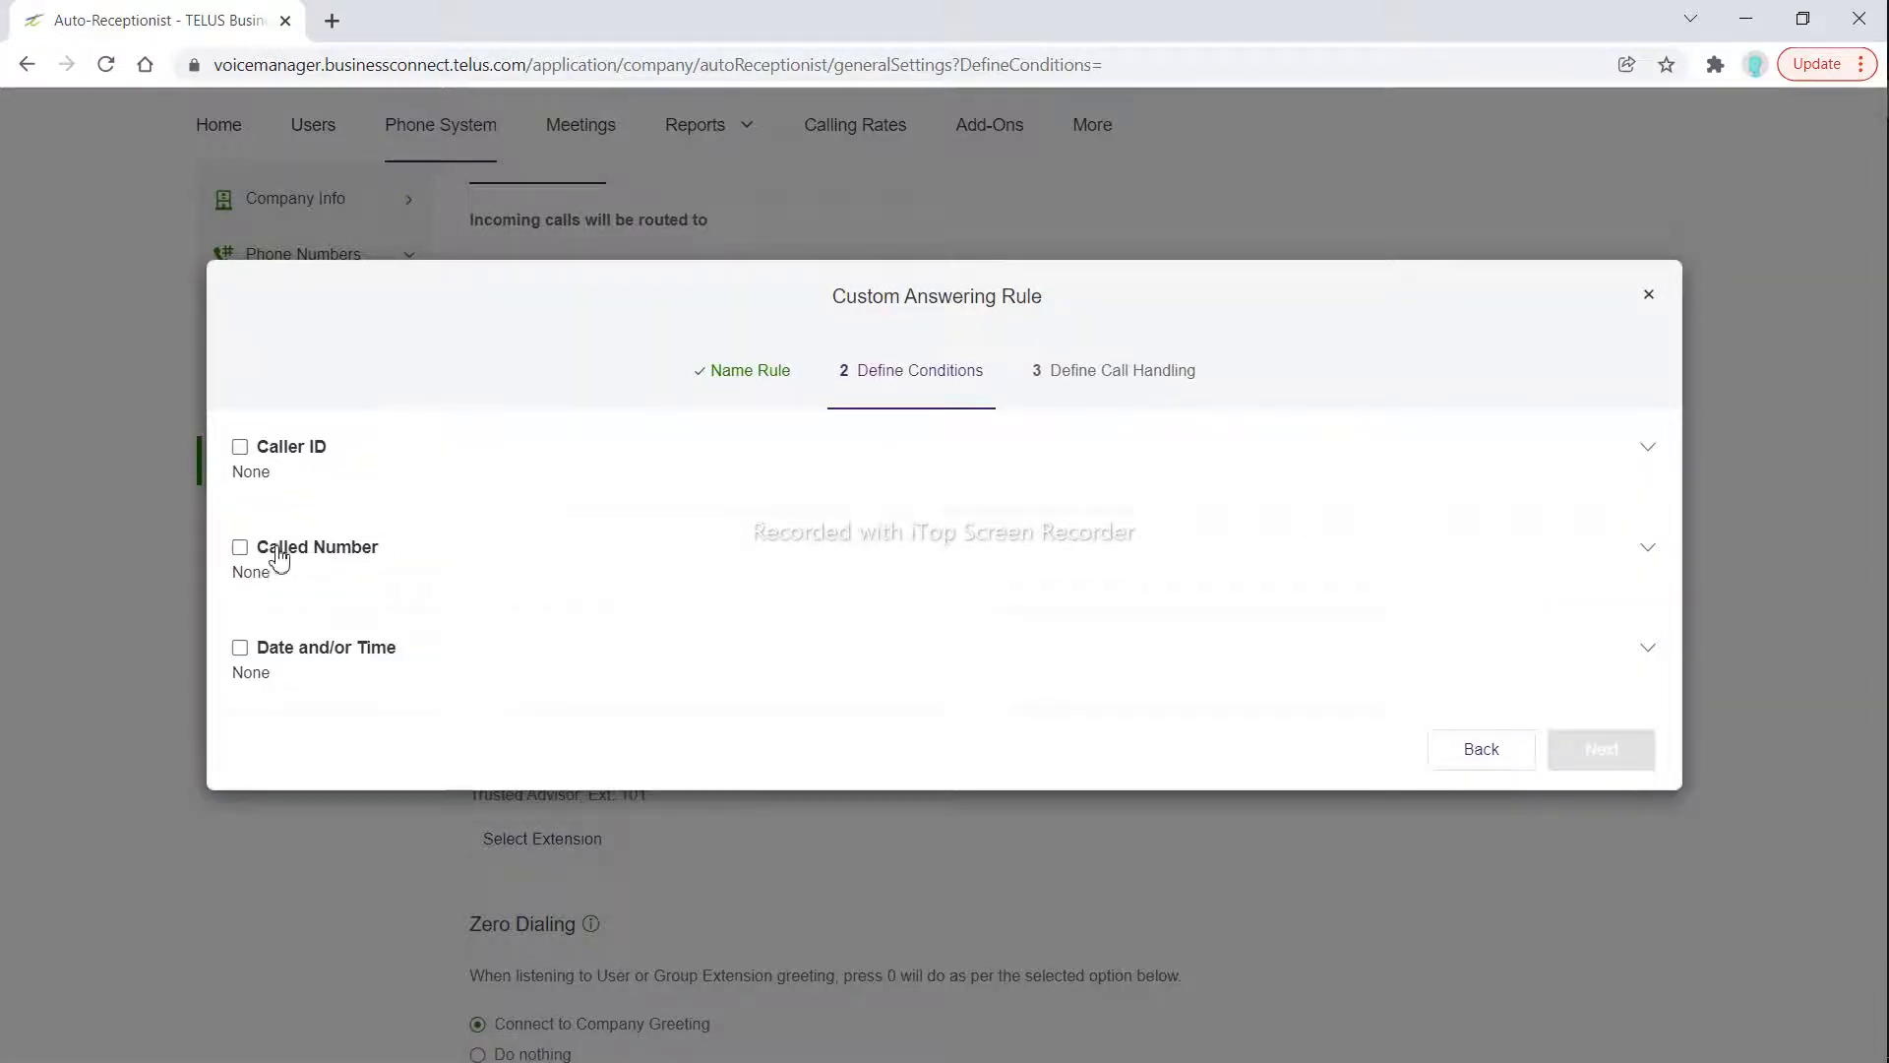
# Add a Called Number condition for the second listed Auto-Receptionist phone number and proceed to the rule's call handling.
pyautogui.click(279, 551)
pyautogui.click(281, 710)
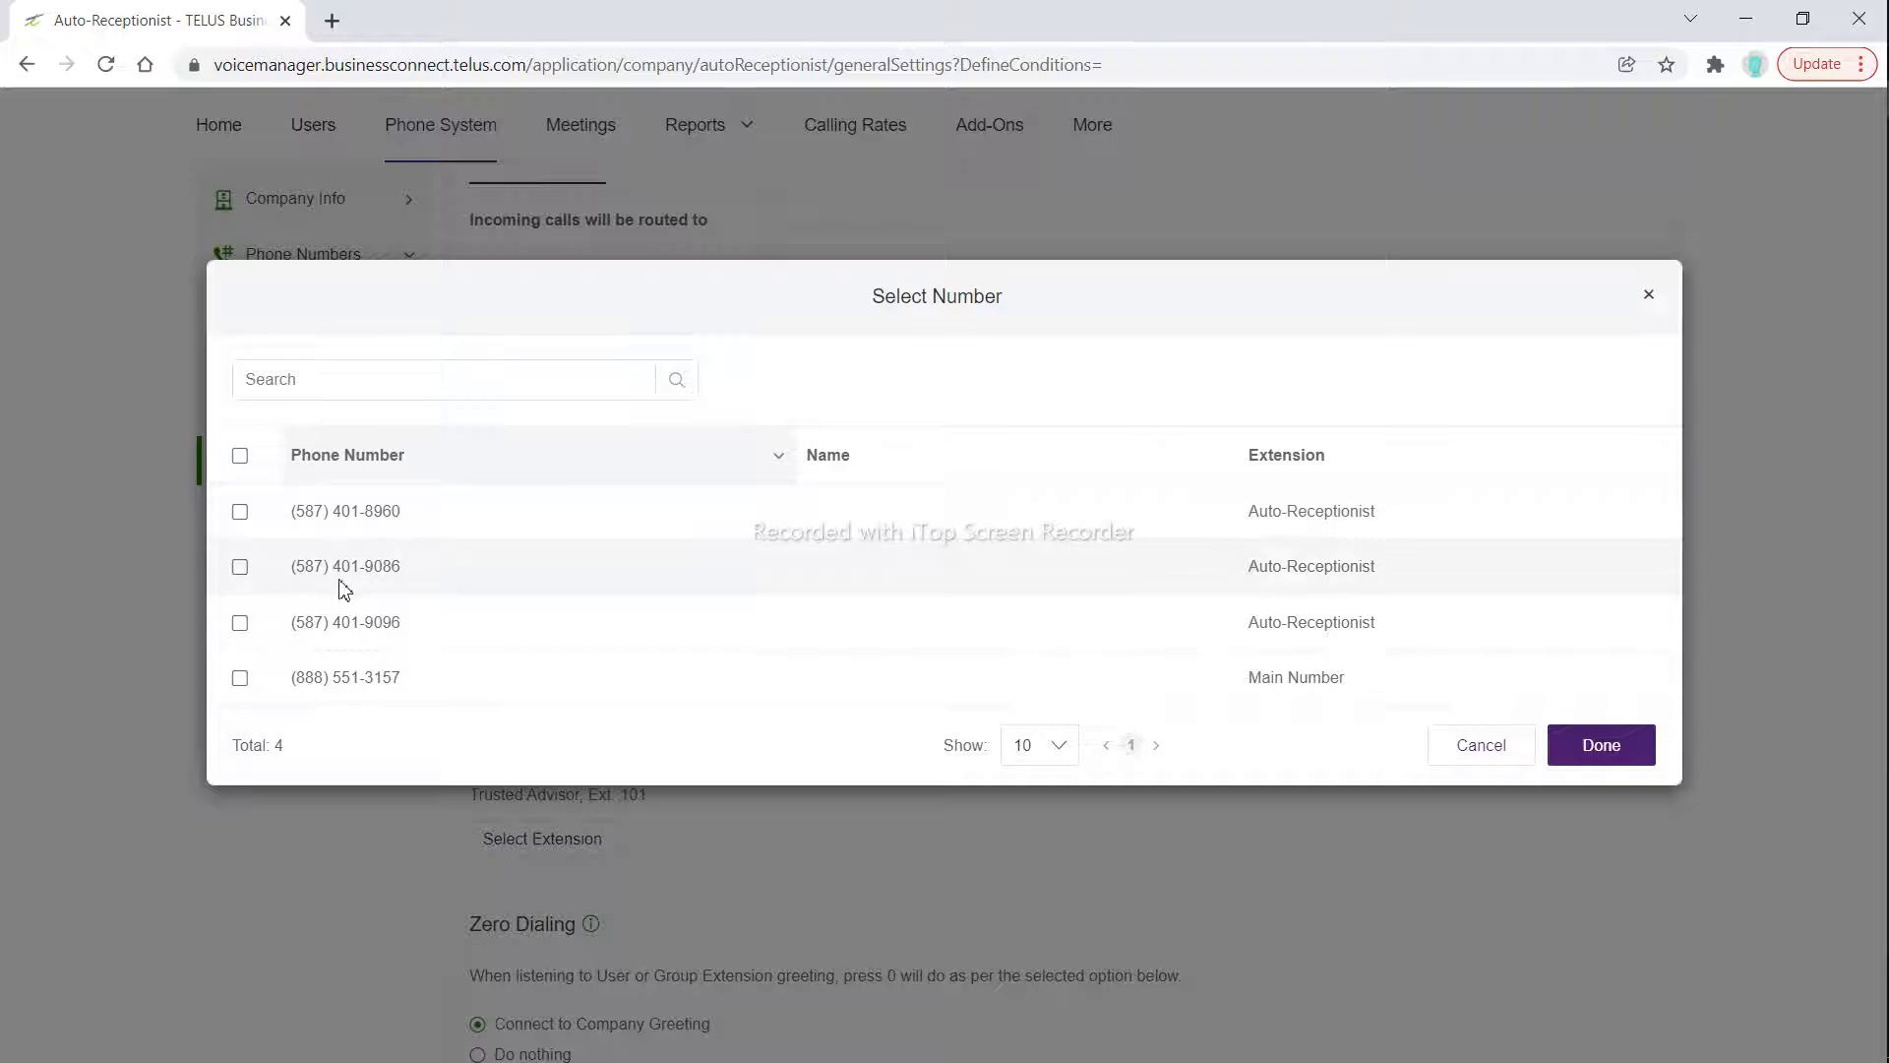
pyautogui.click(239, 570)
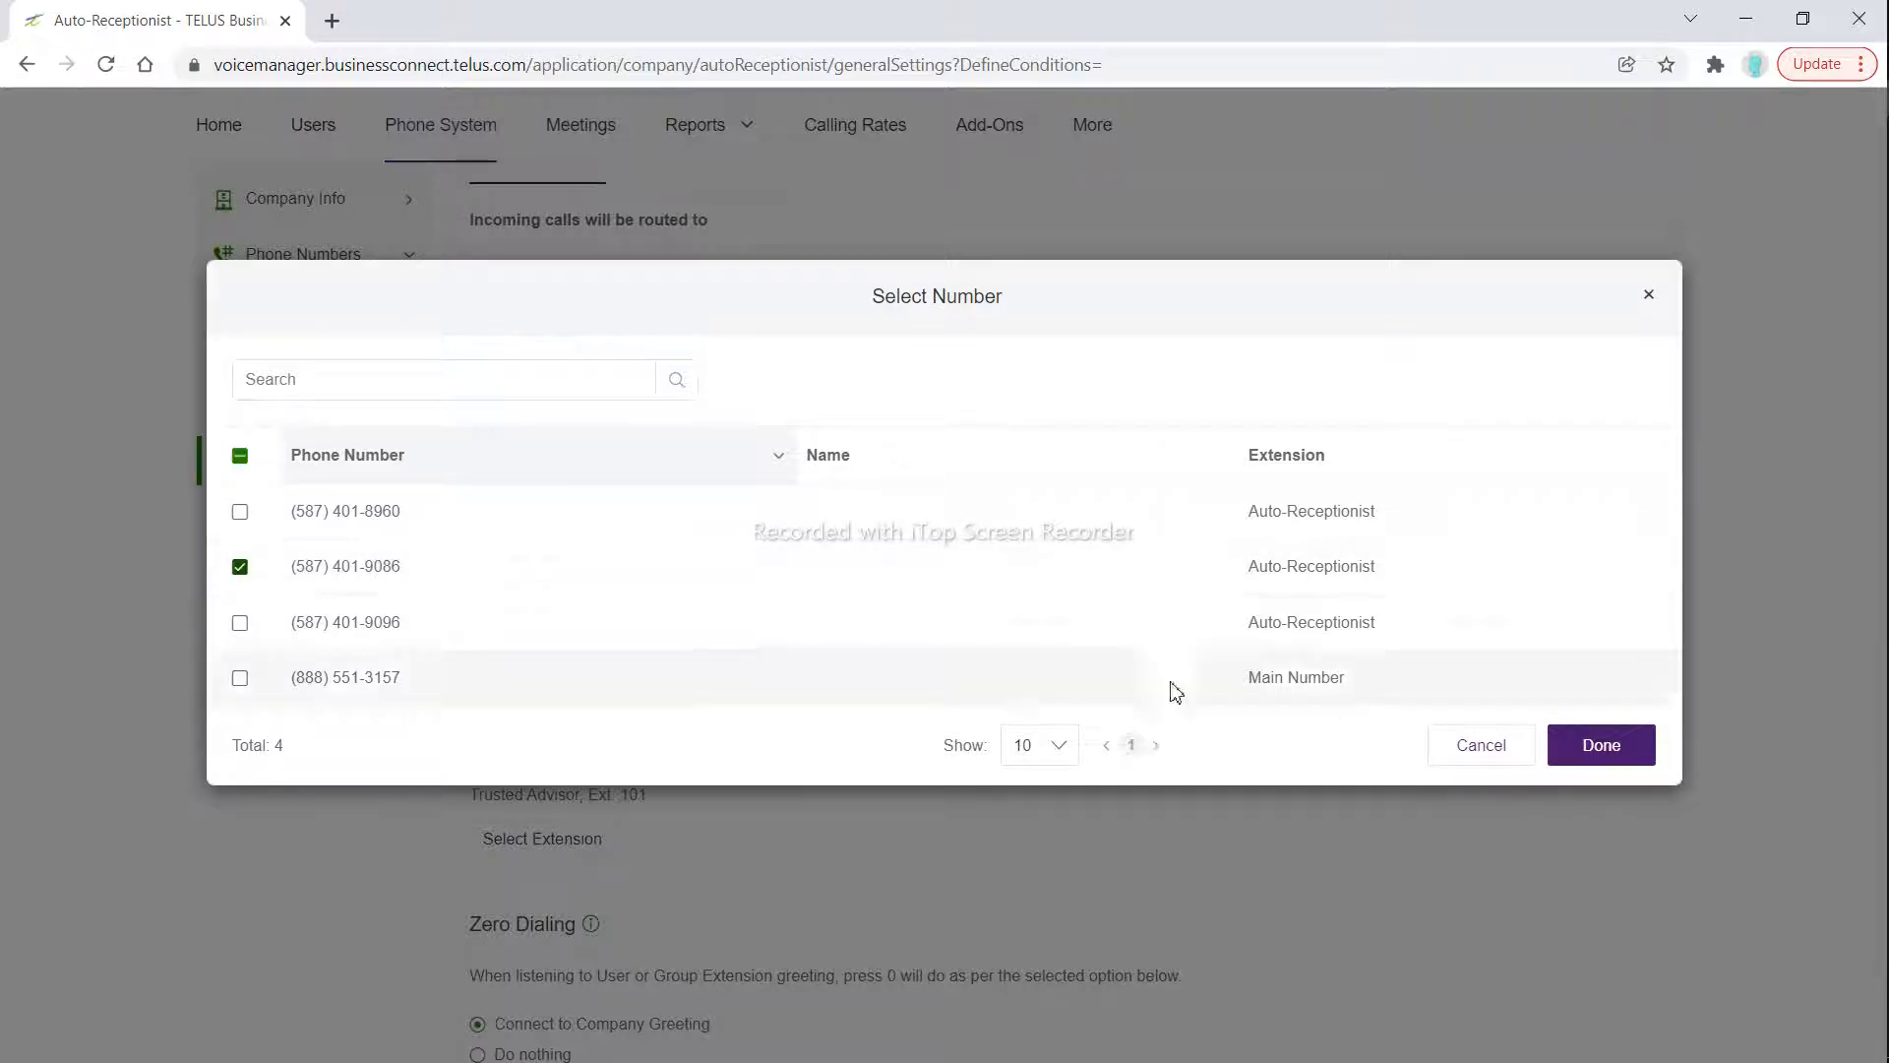
pyautogui.click(1599, 748)
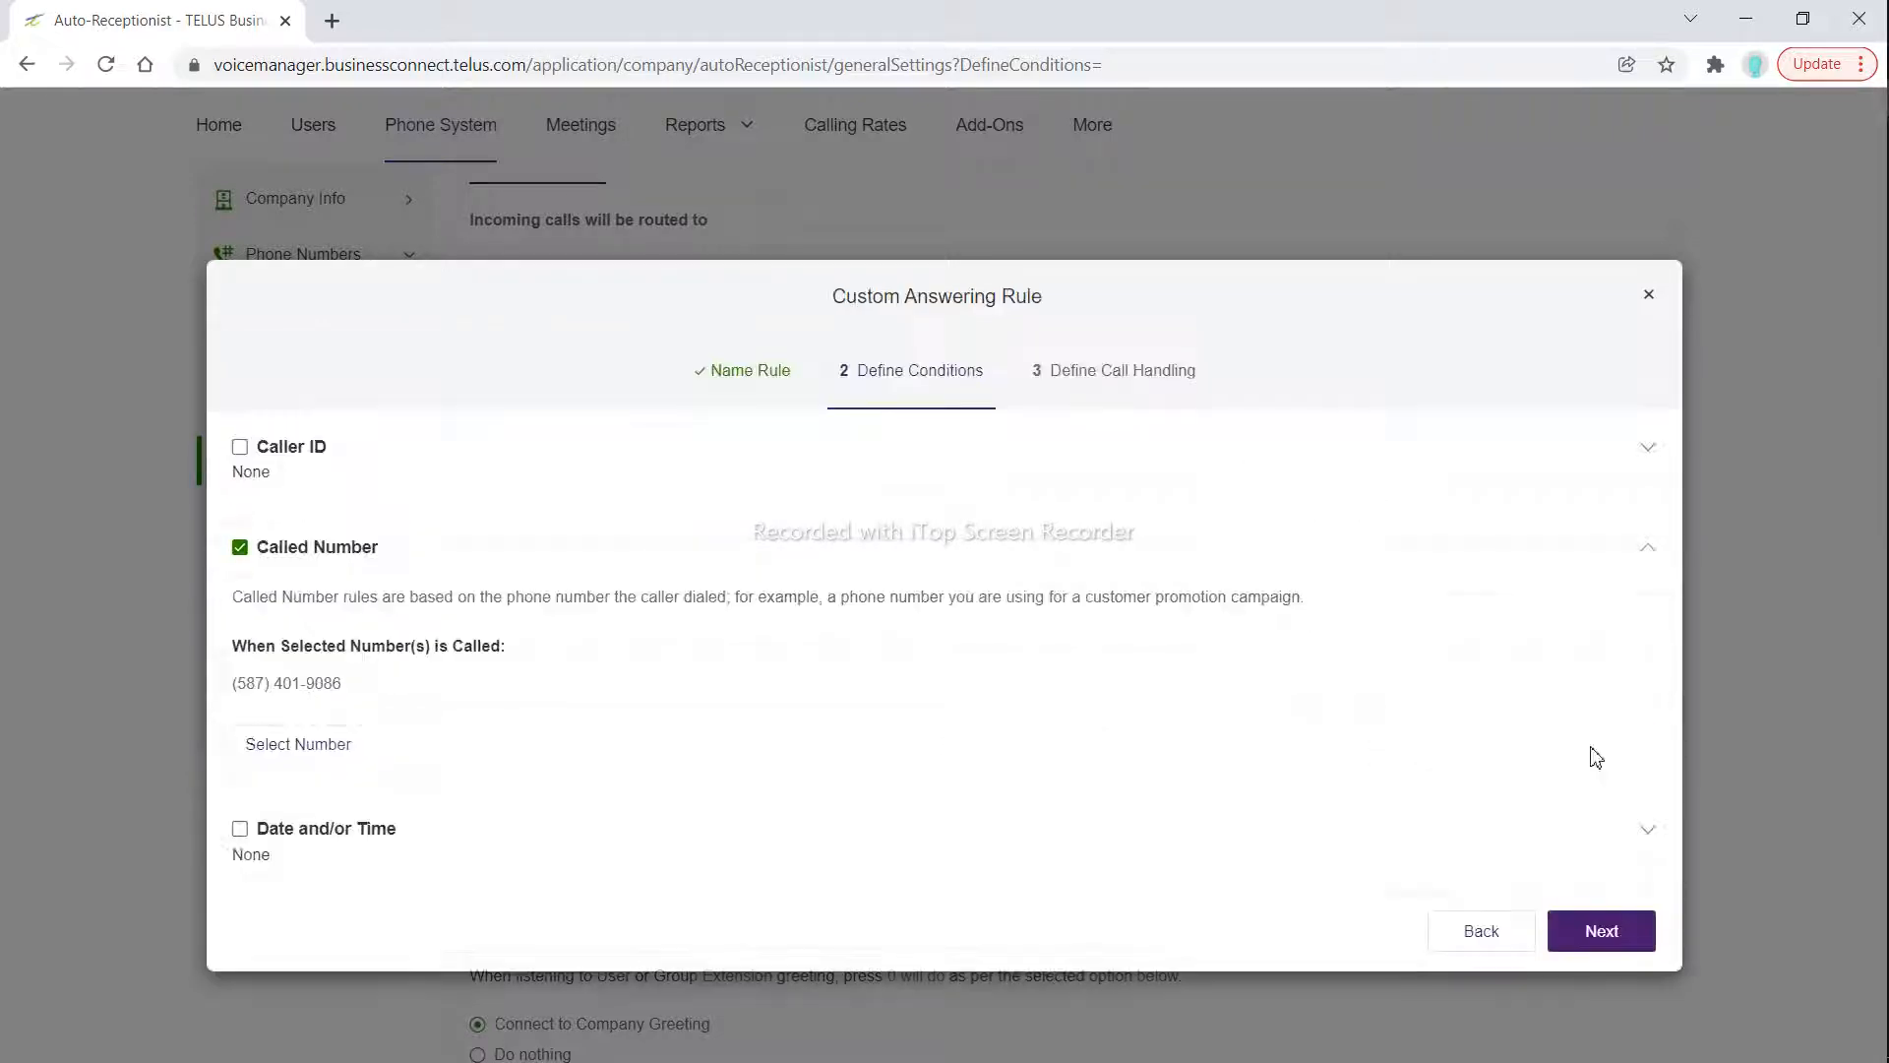
pyautogui.click(1603, 925)
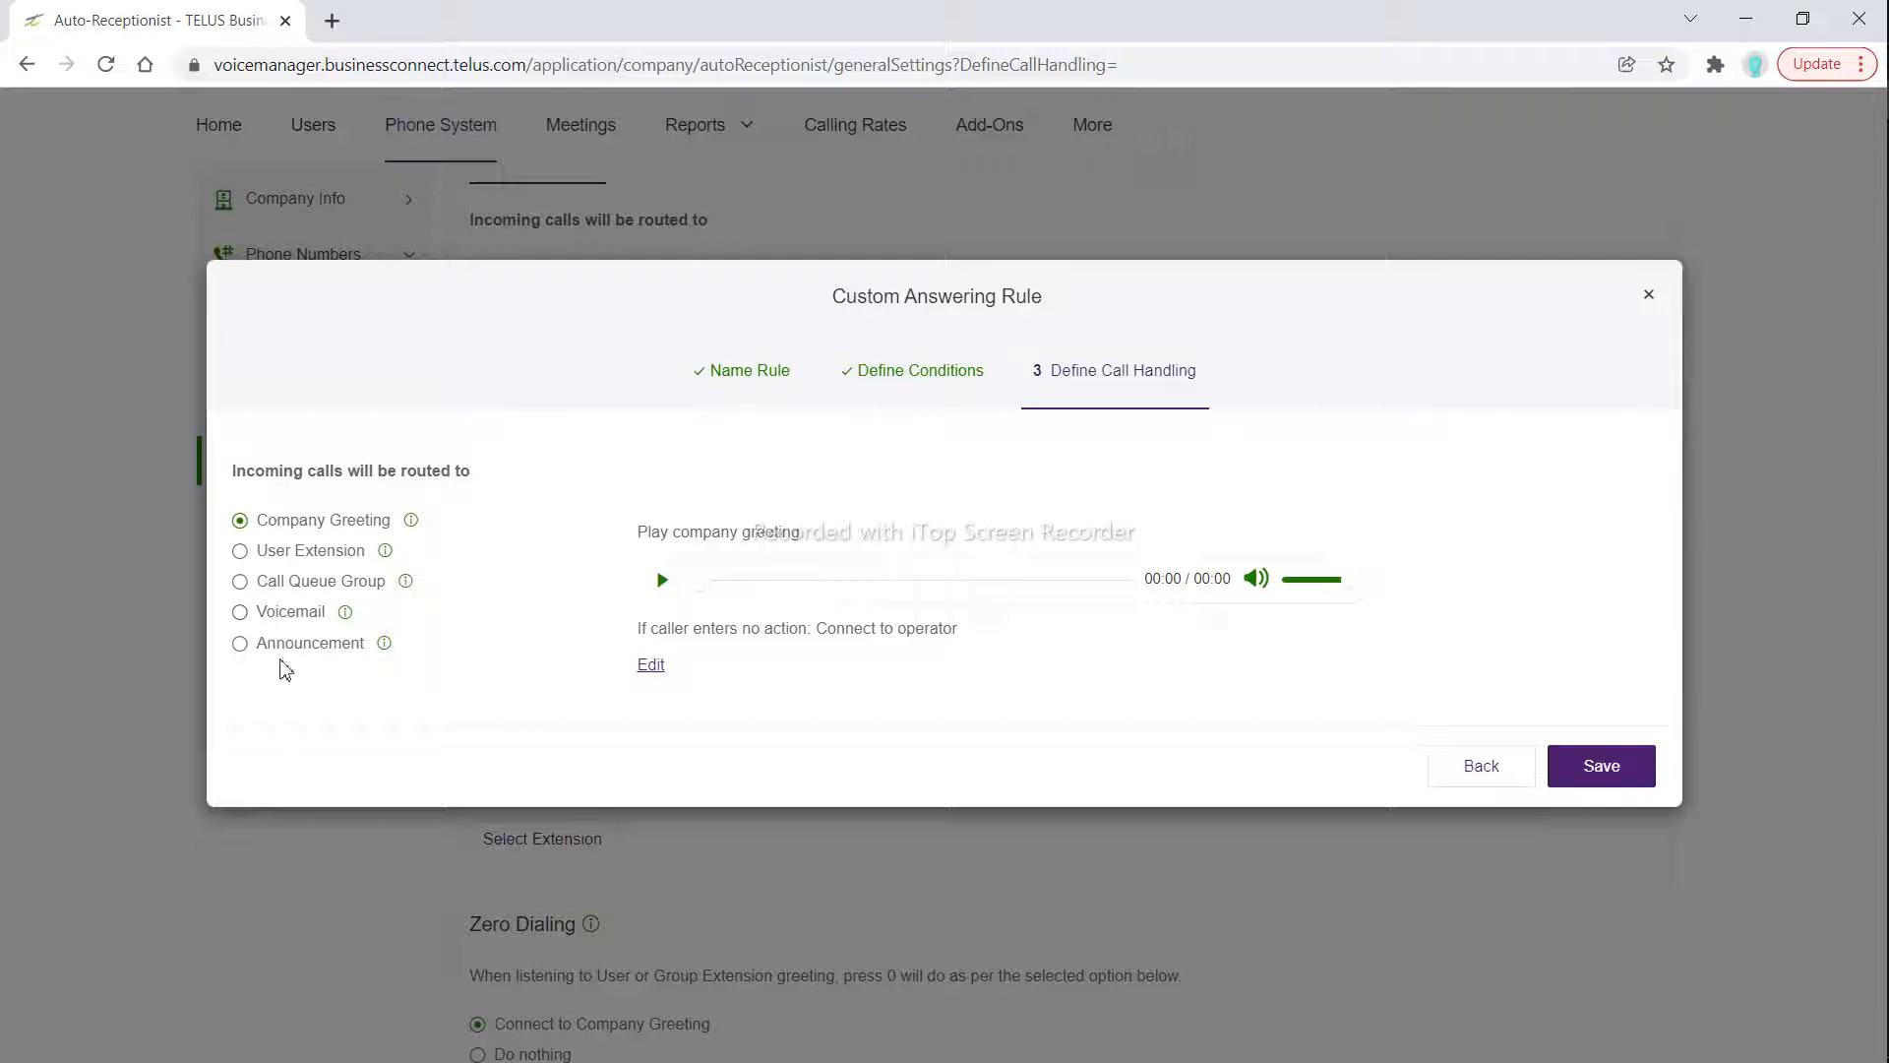
# Try Call Queue Group and User Extension routing for the rule, save it with Company Greeting routing, and close the rule list.
pyautogui.click(305, 582)
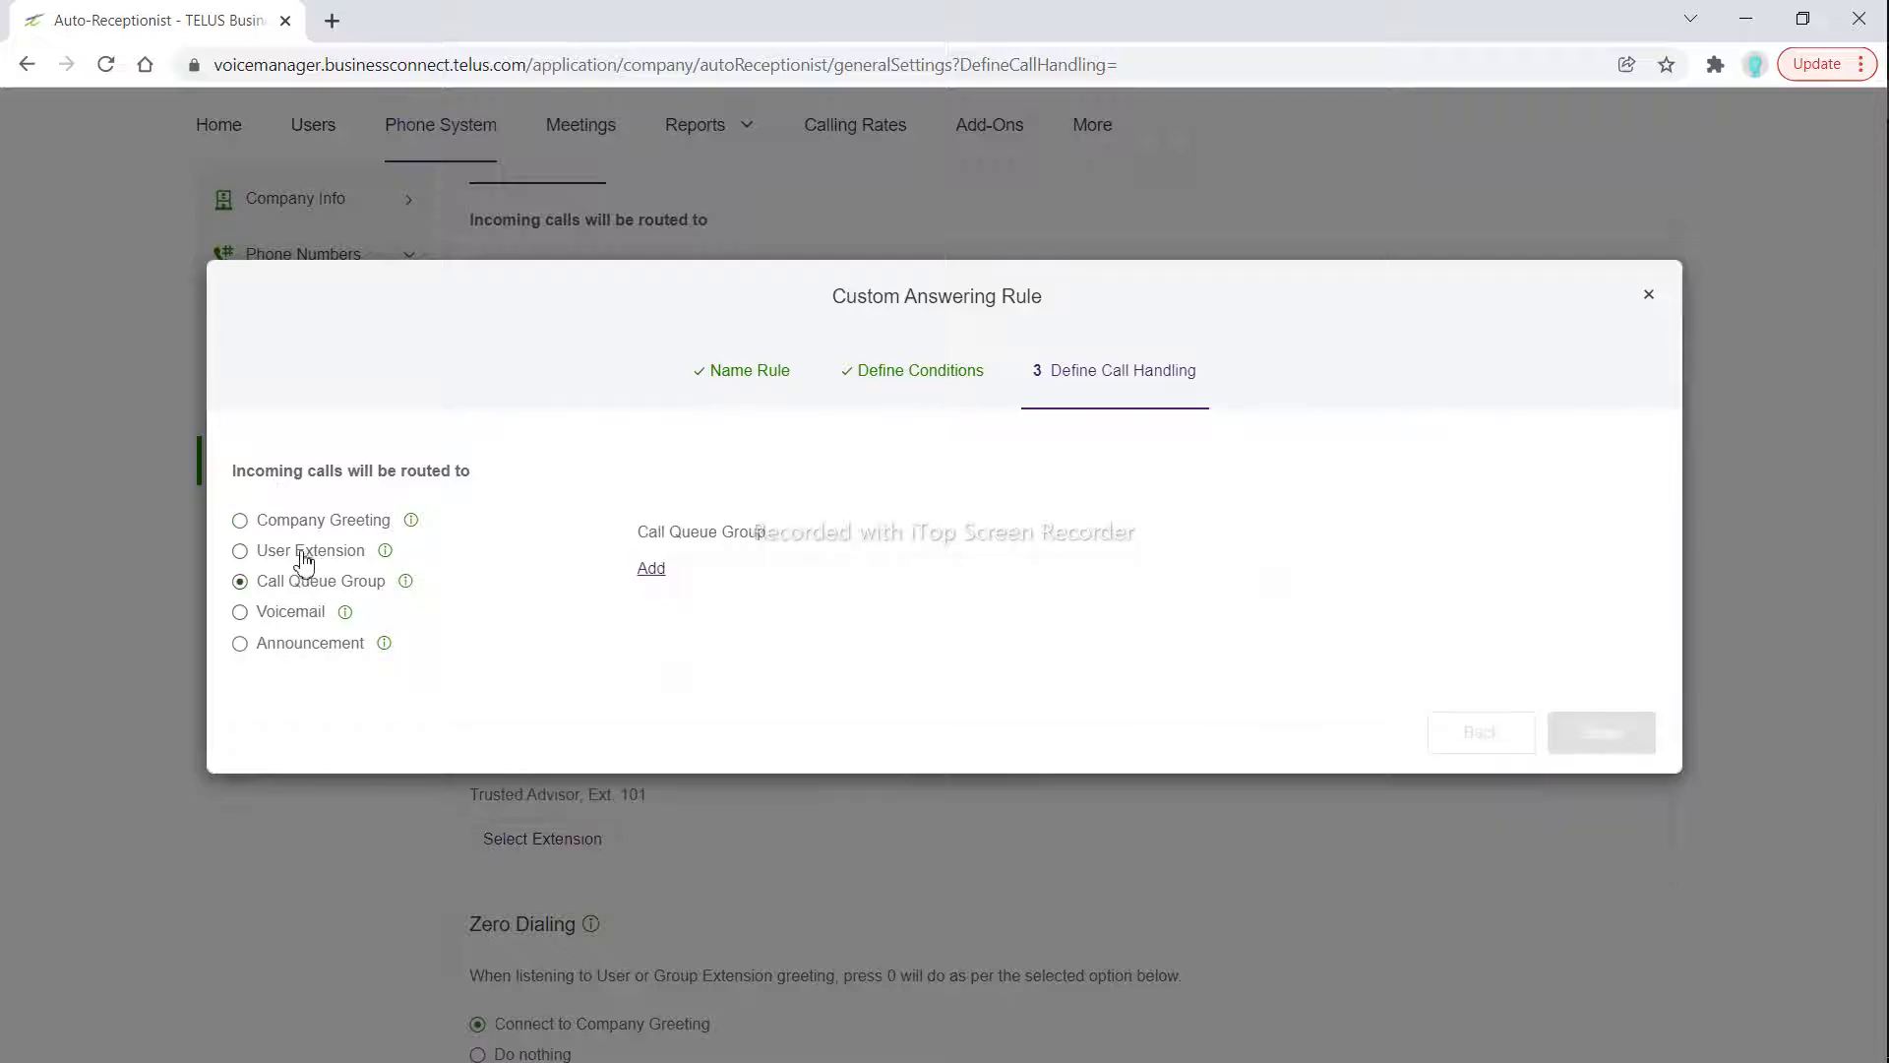
pyautogui.click(295, 551)
pyautogui.click(1650, 295)
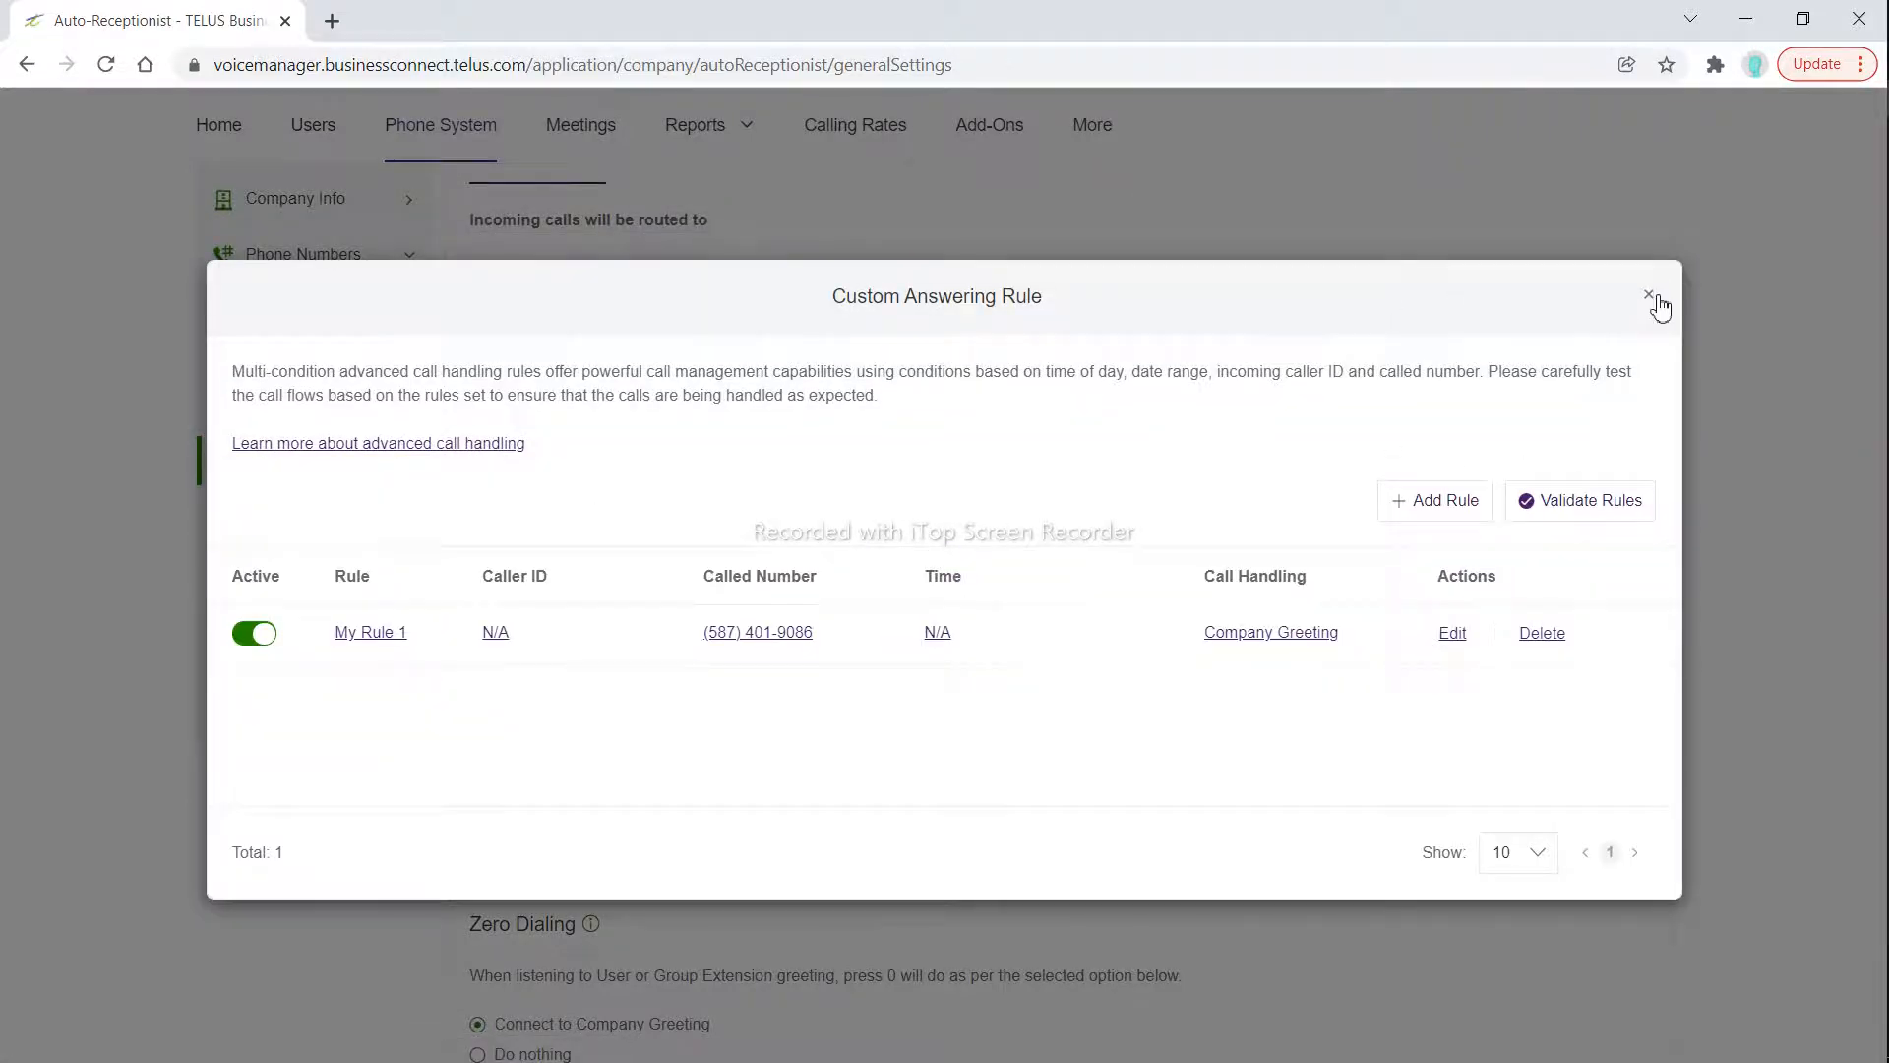
pyautogui.click(1650, 295)
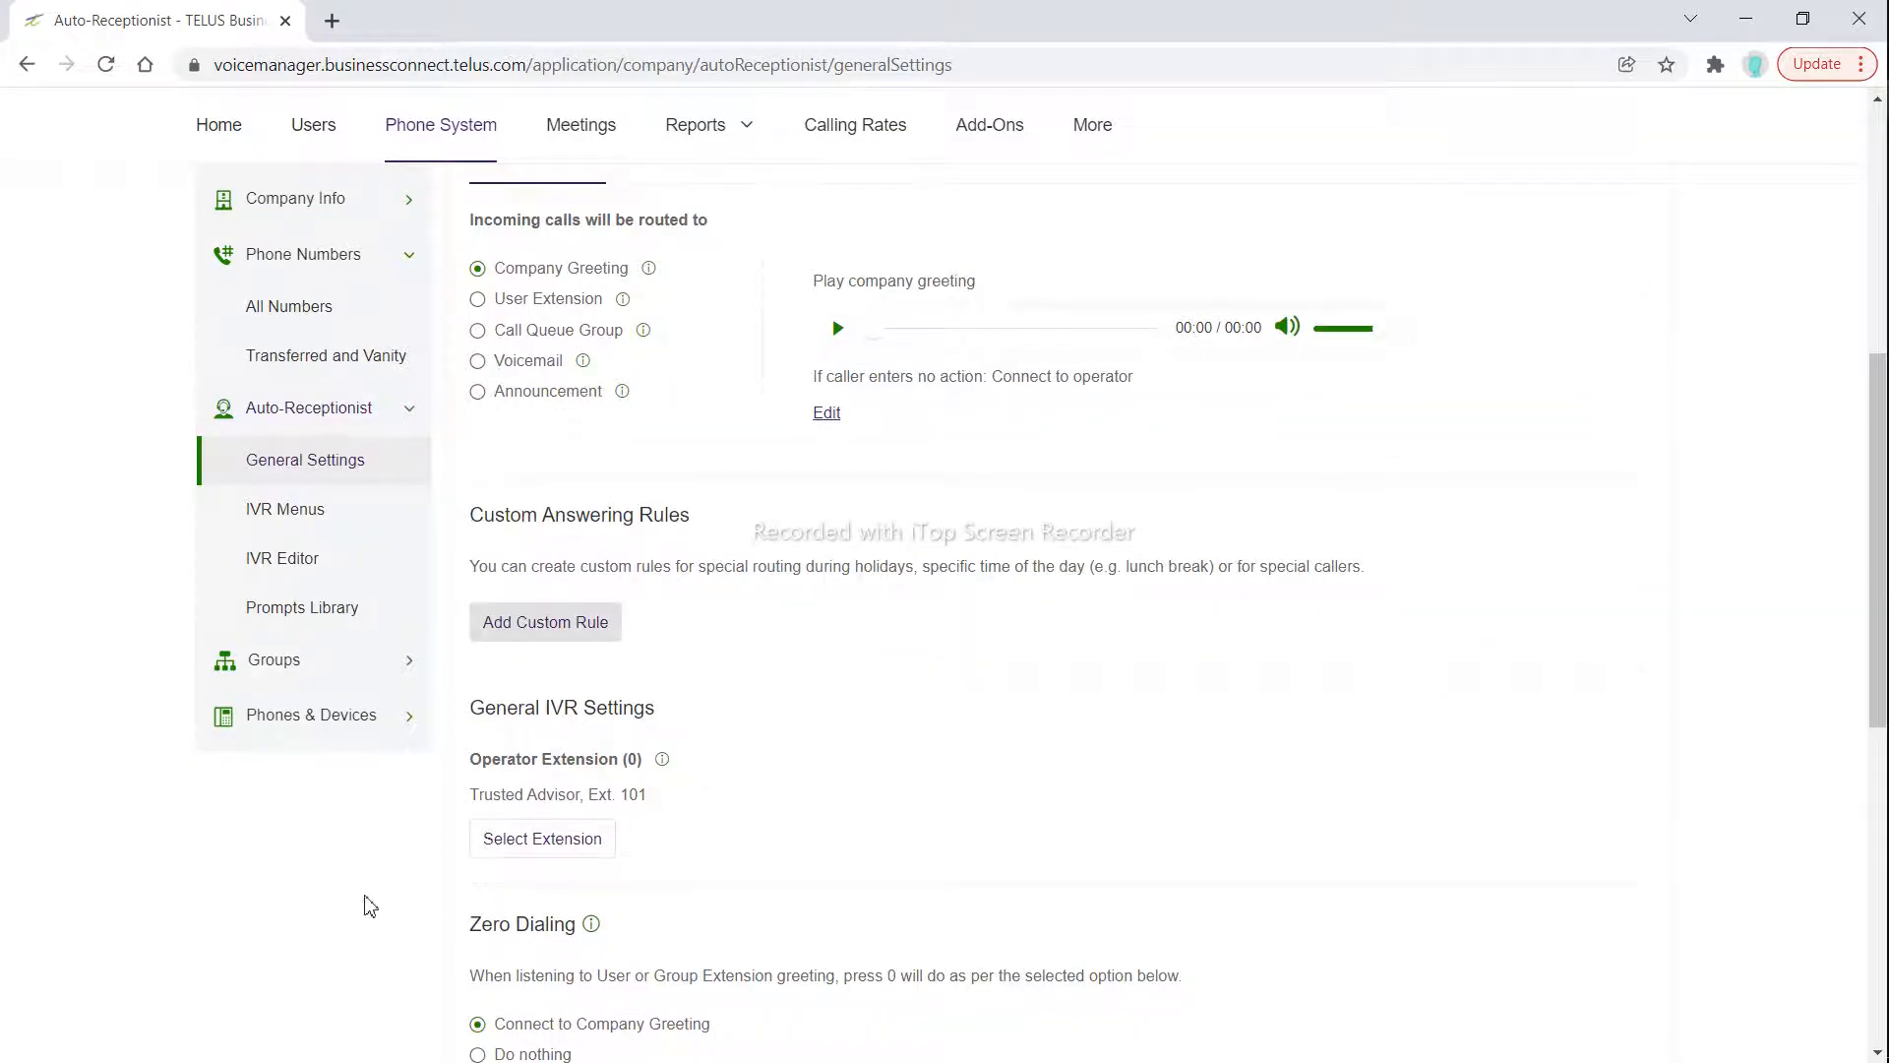
# Check the Operator Extension help, and try Connect to Extension for Zero Dialing before restoring Connect to Company Greeting.
pyautogui.scroll(-2, 366, 907)
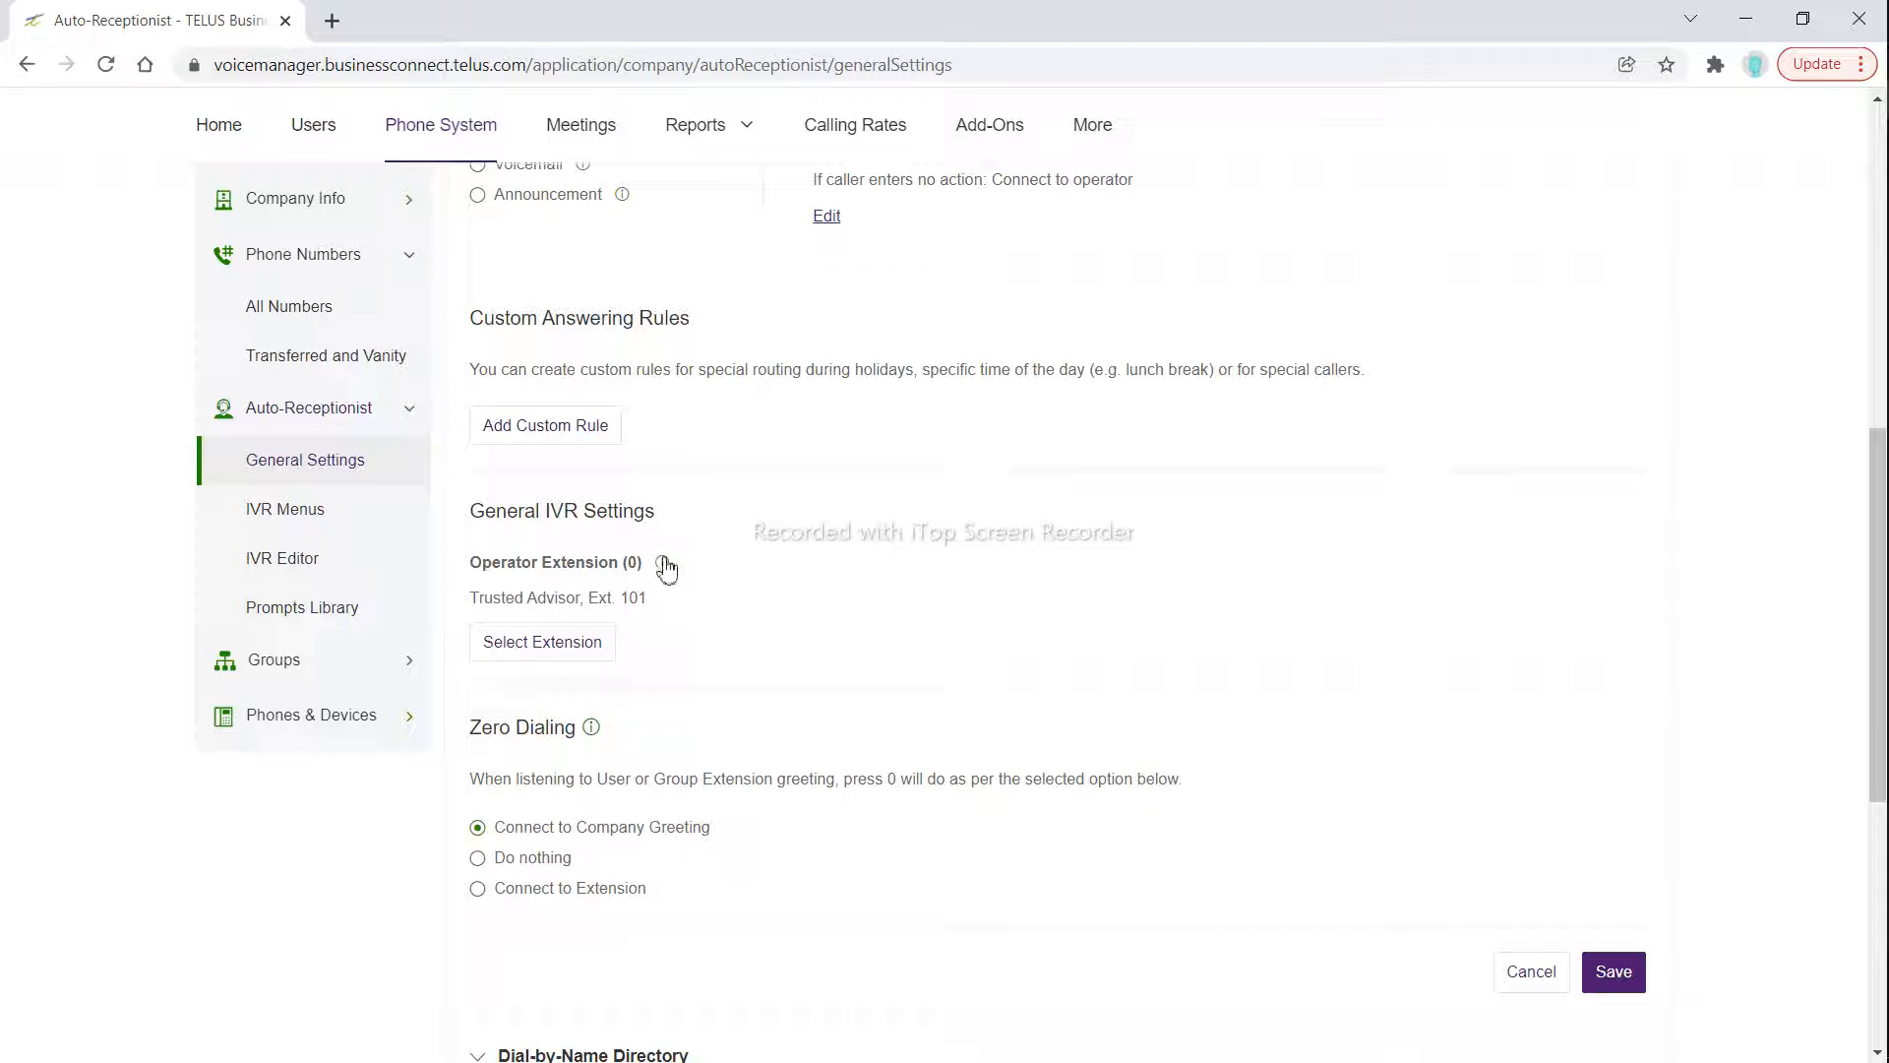
pyautogui.moveTo(662, 562)
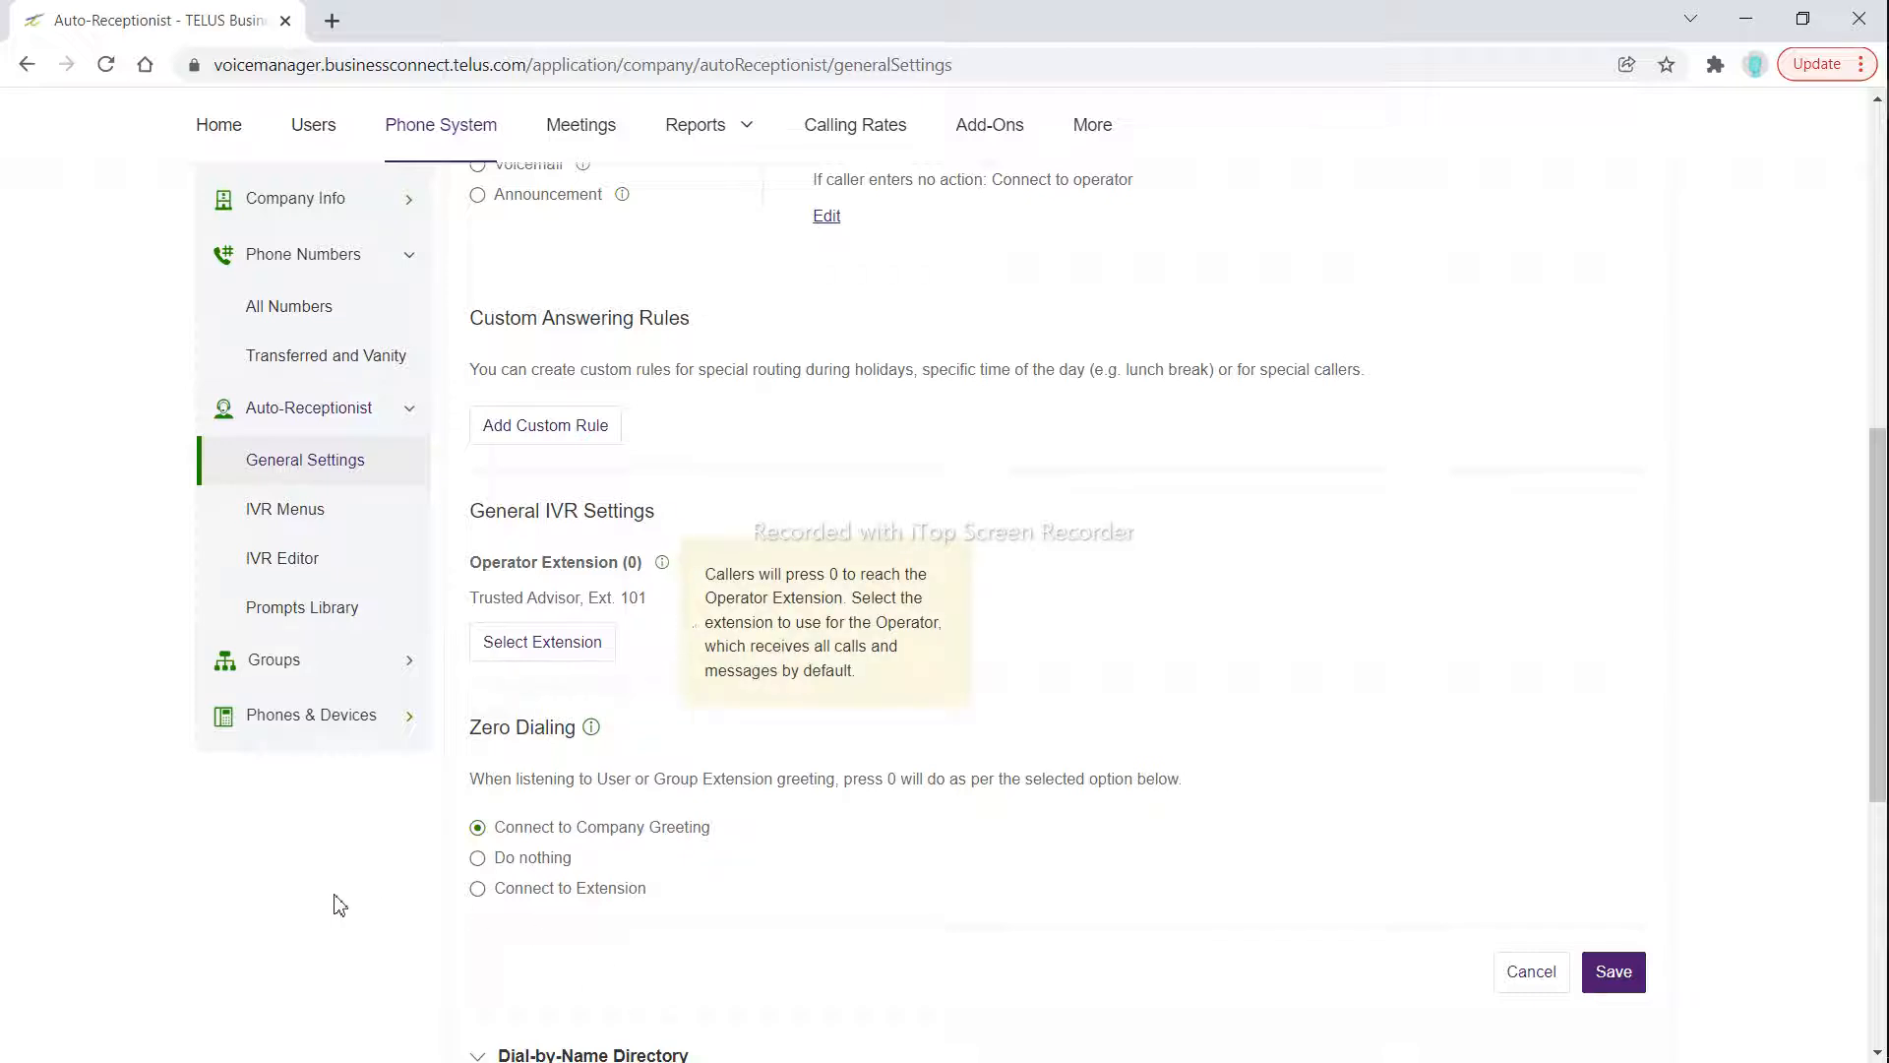
pyautogui.scroll(-3, 339, 904)
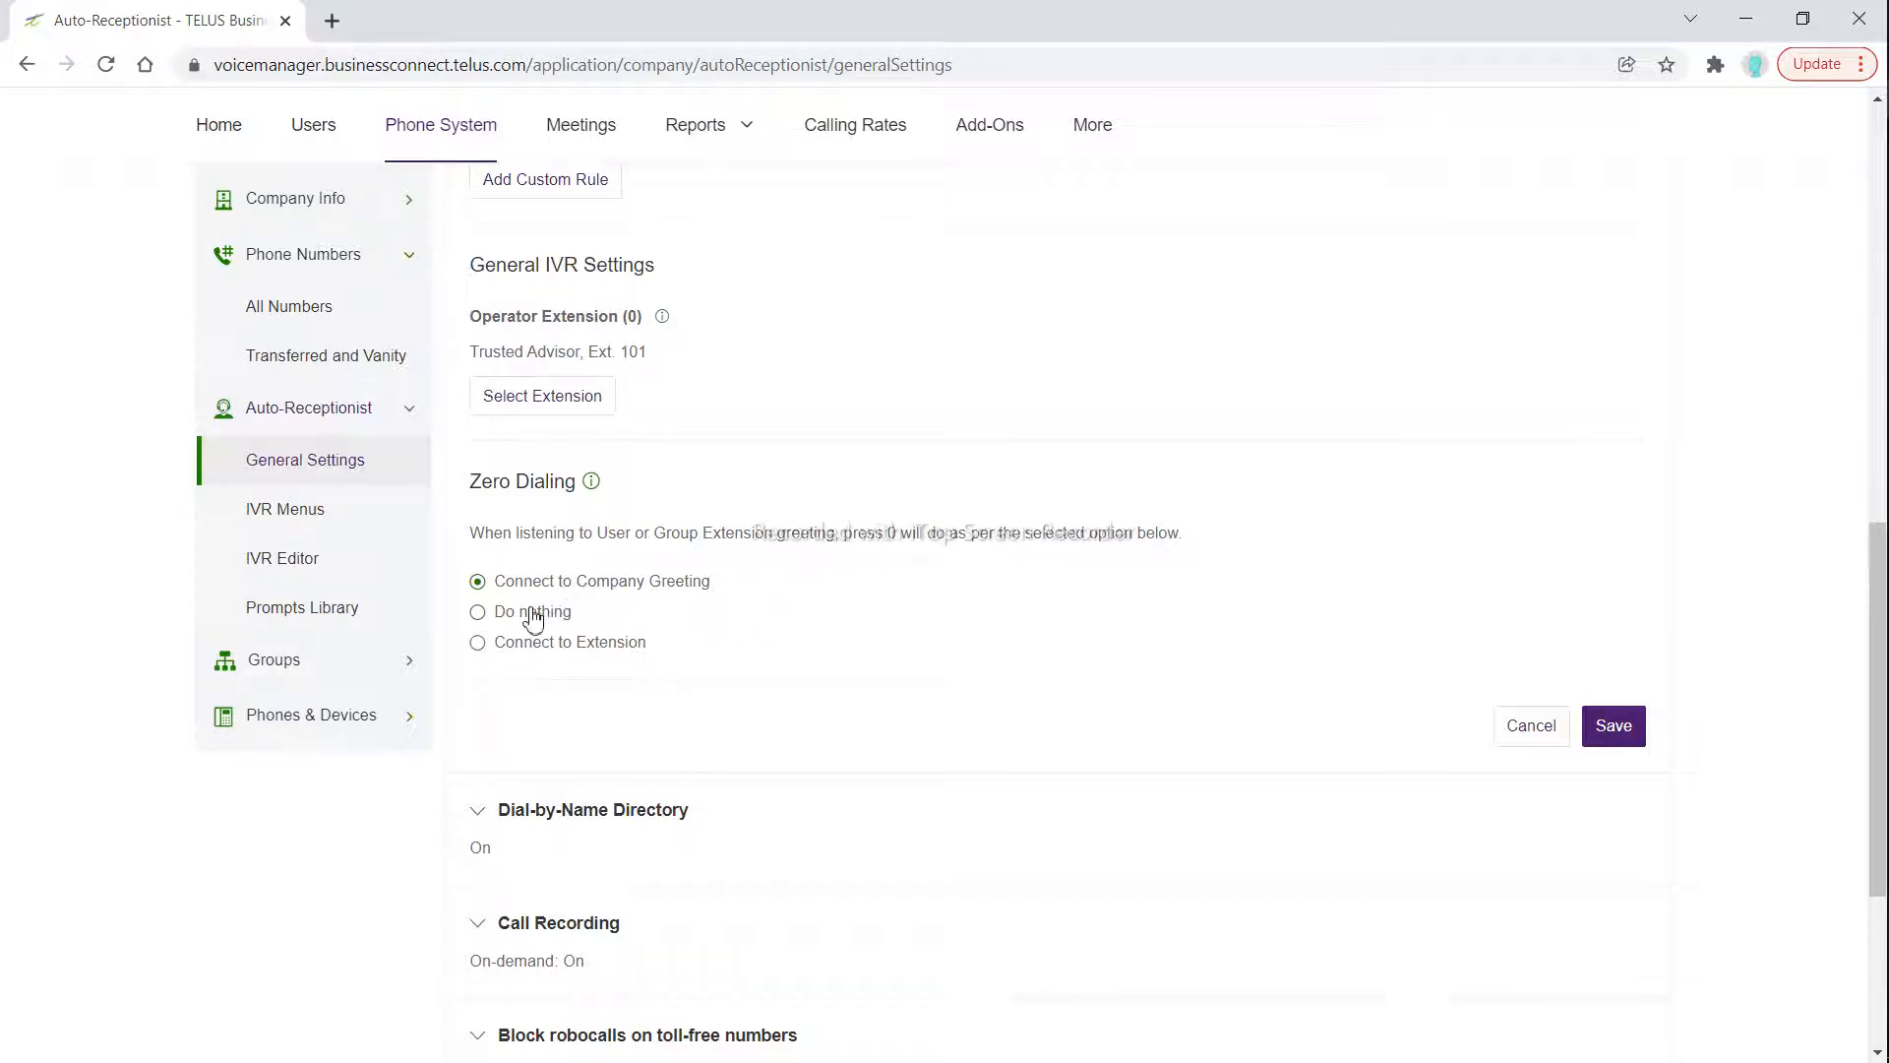
pyautogui.click(568, 653)
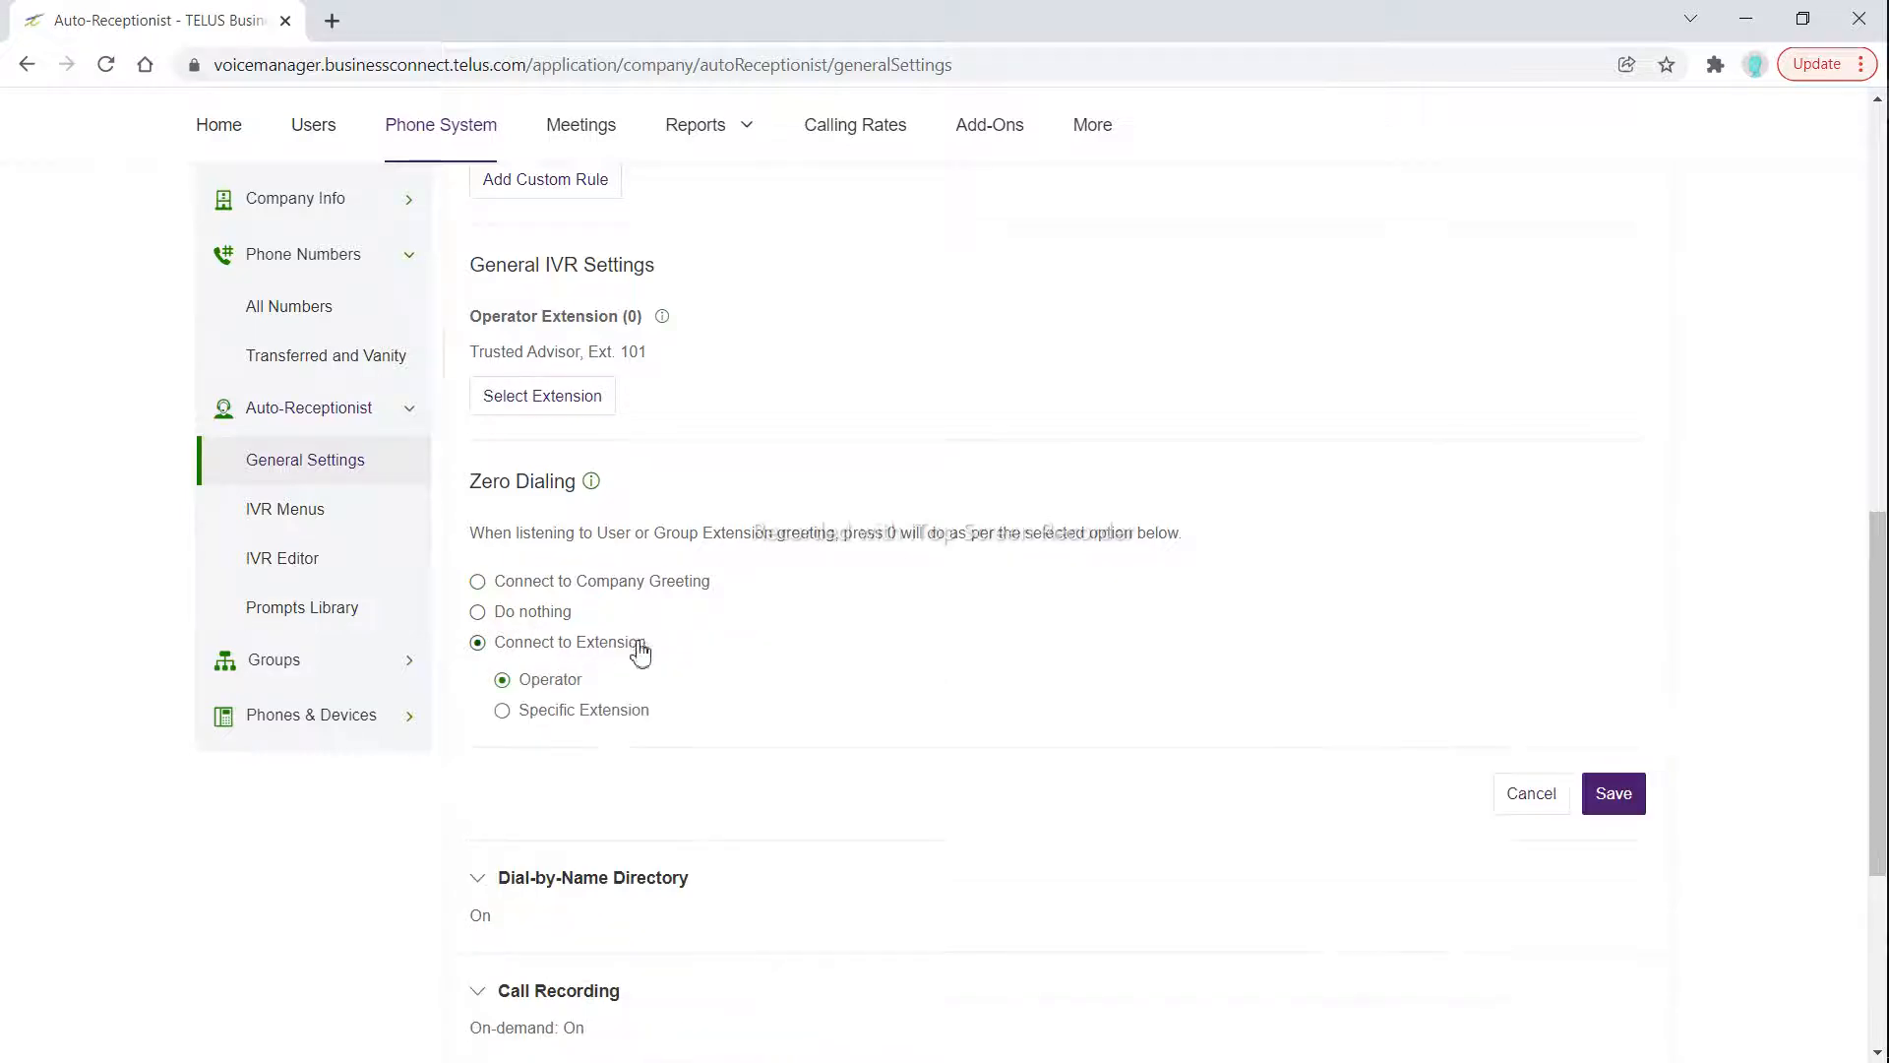
pyautogui.click(531, 582)
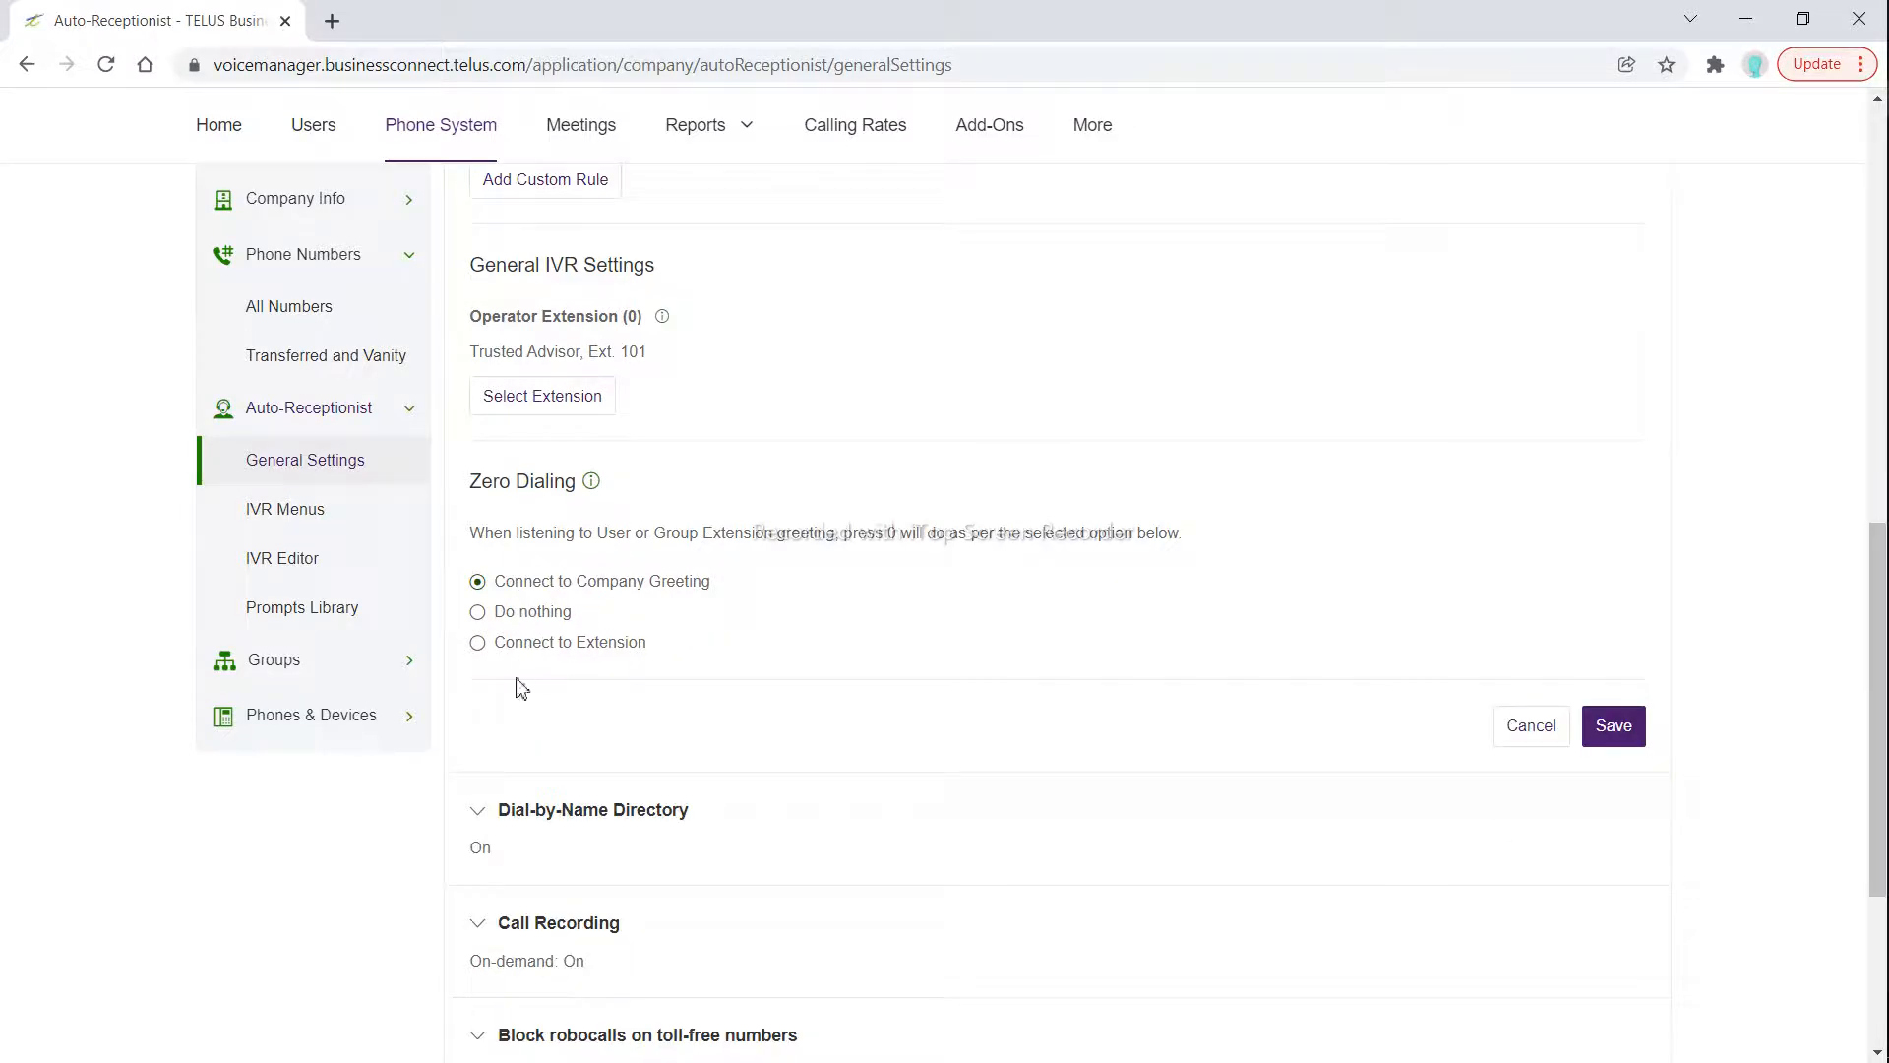
# Open the Dial-by-Name Directory settings without saving the IVR settings, and inspect the Directory Extension and Excluded Extensions.
pyautogui.click(531, 810)
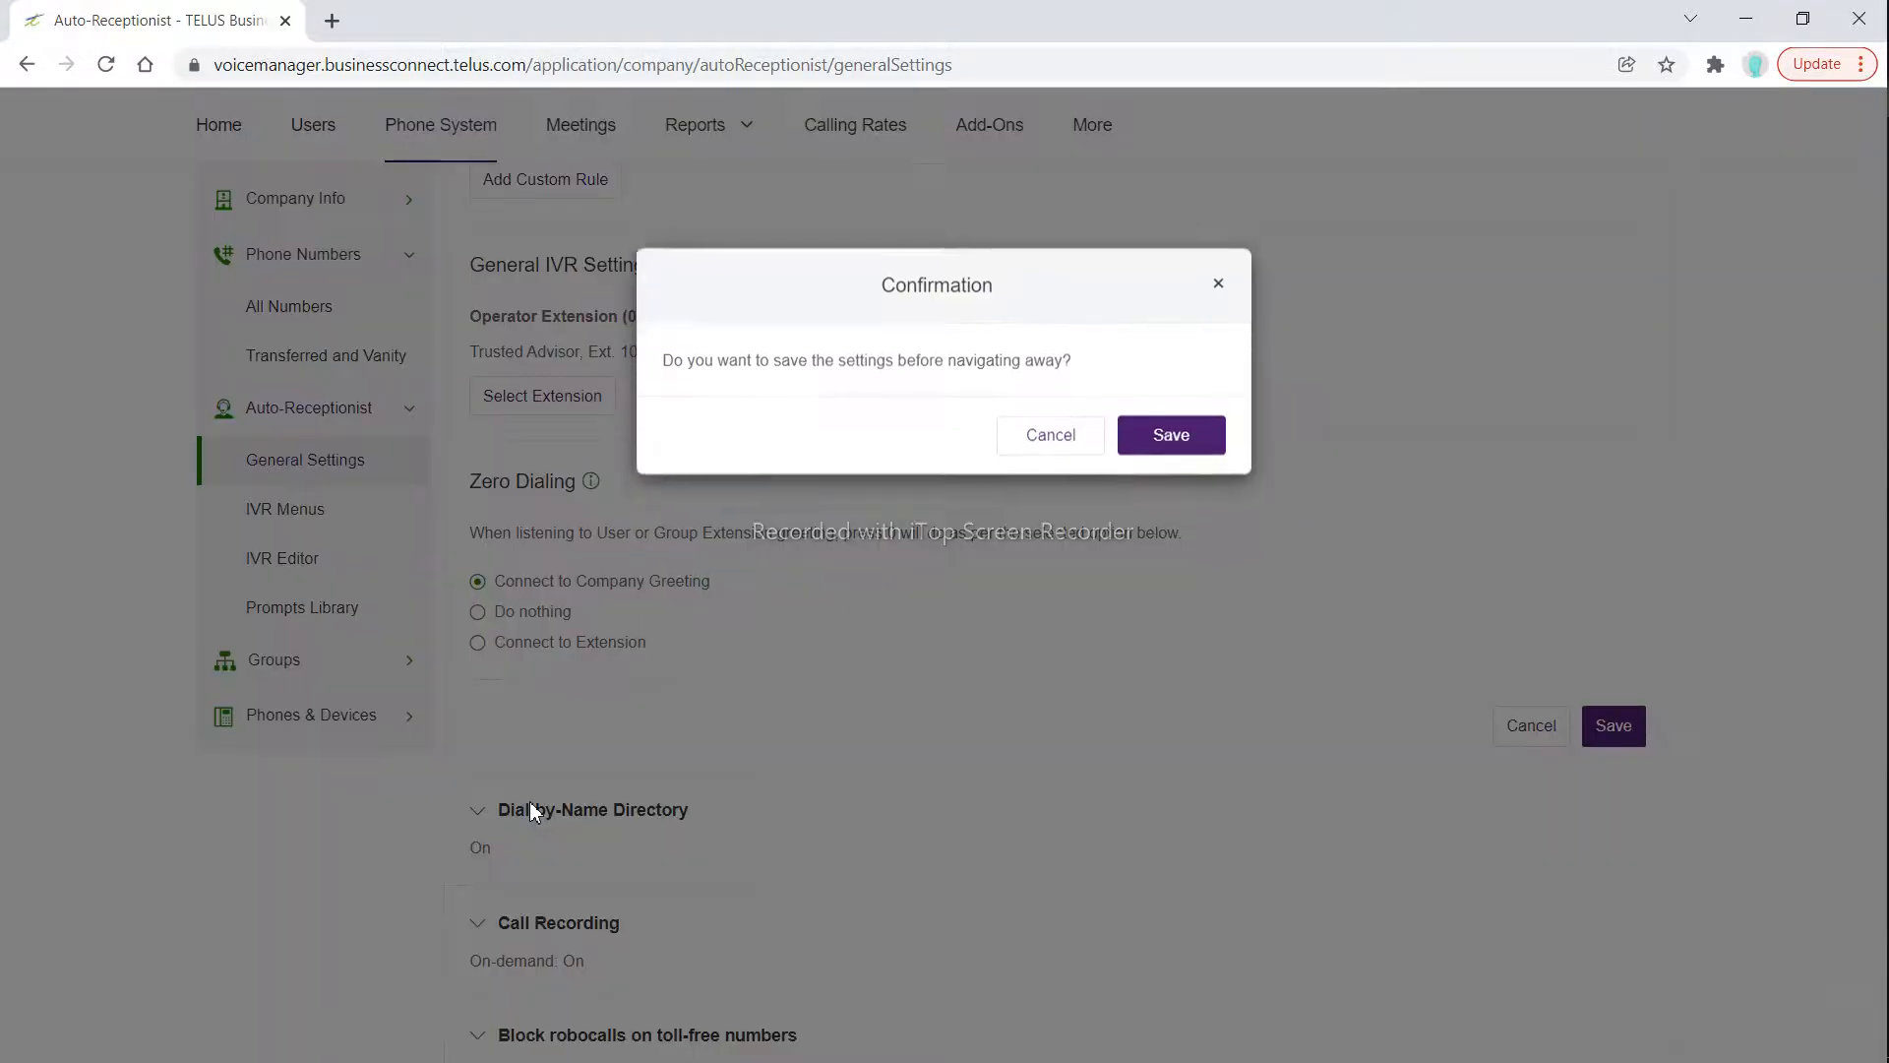
pyautogui.click(1047, 447)
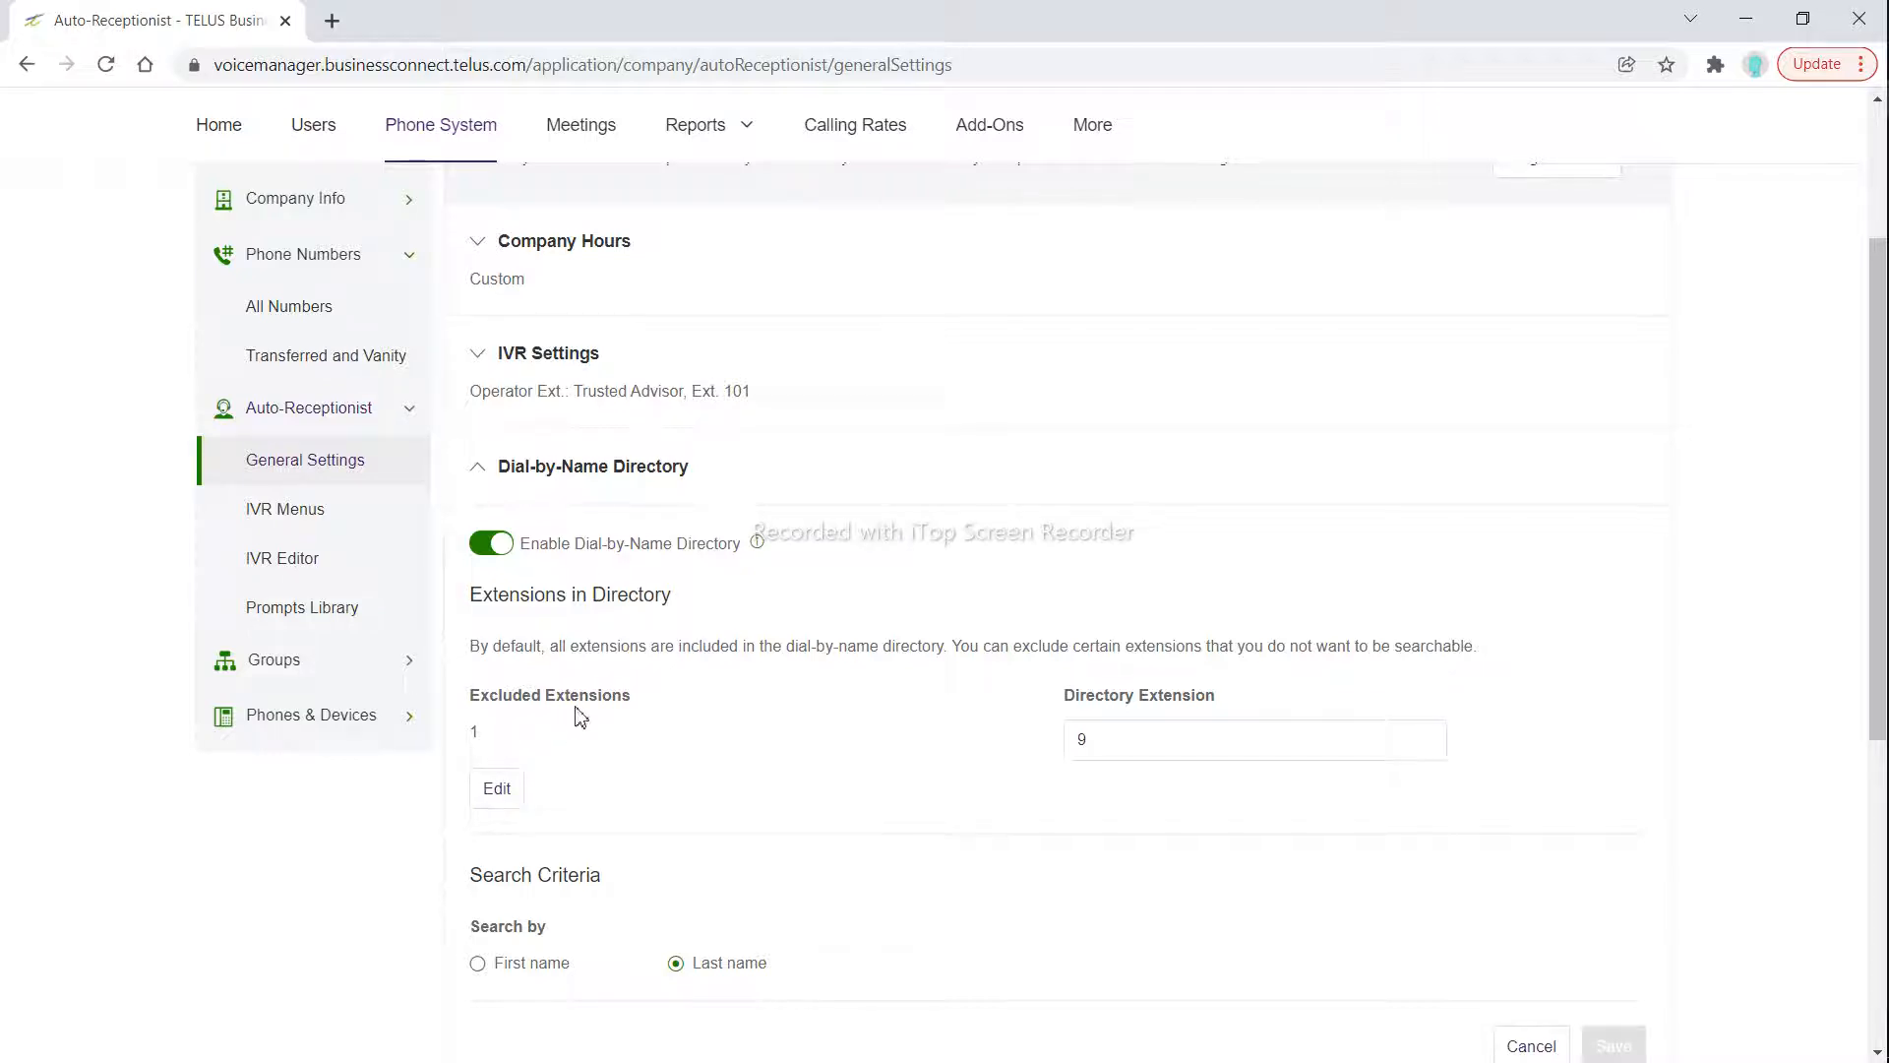
pyautogui.click(1169, 753)
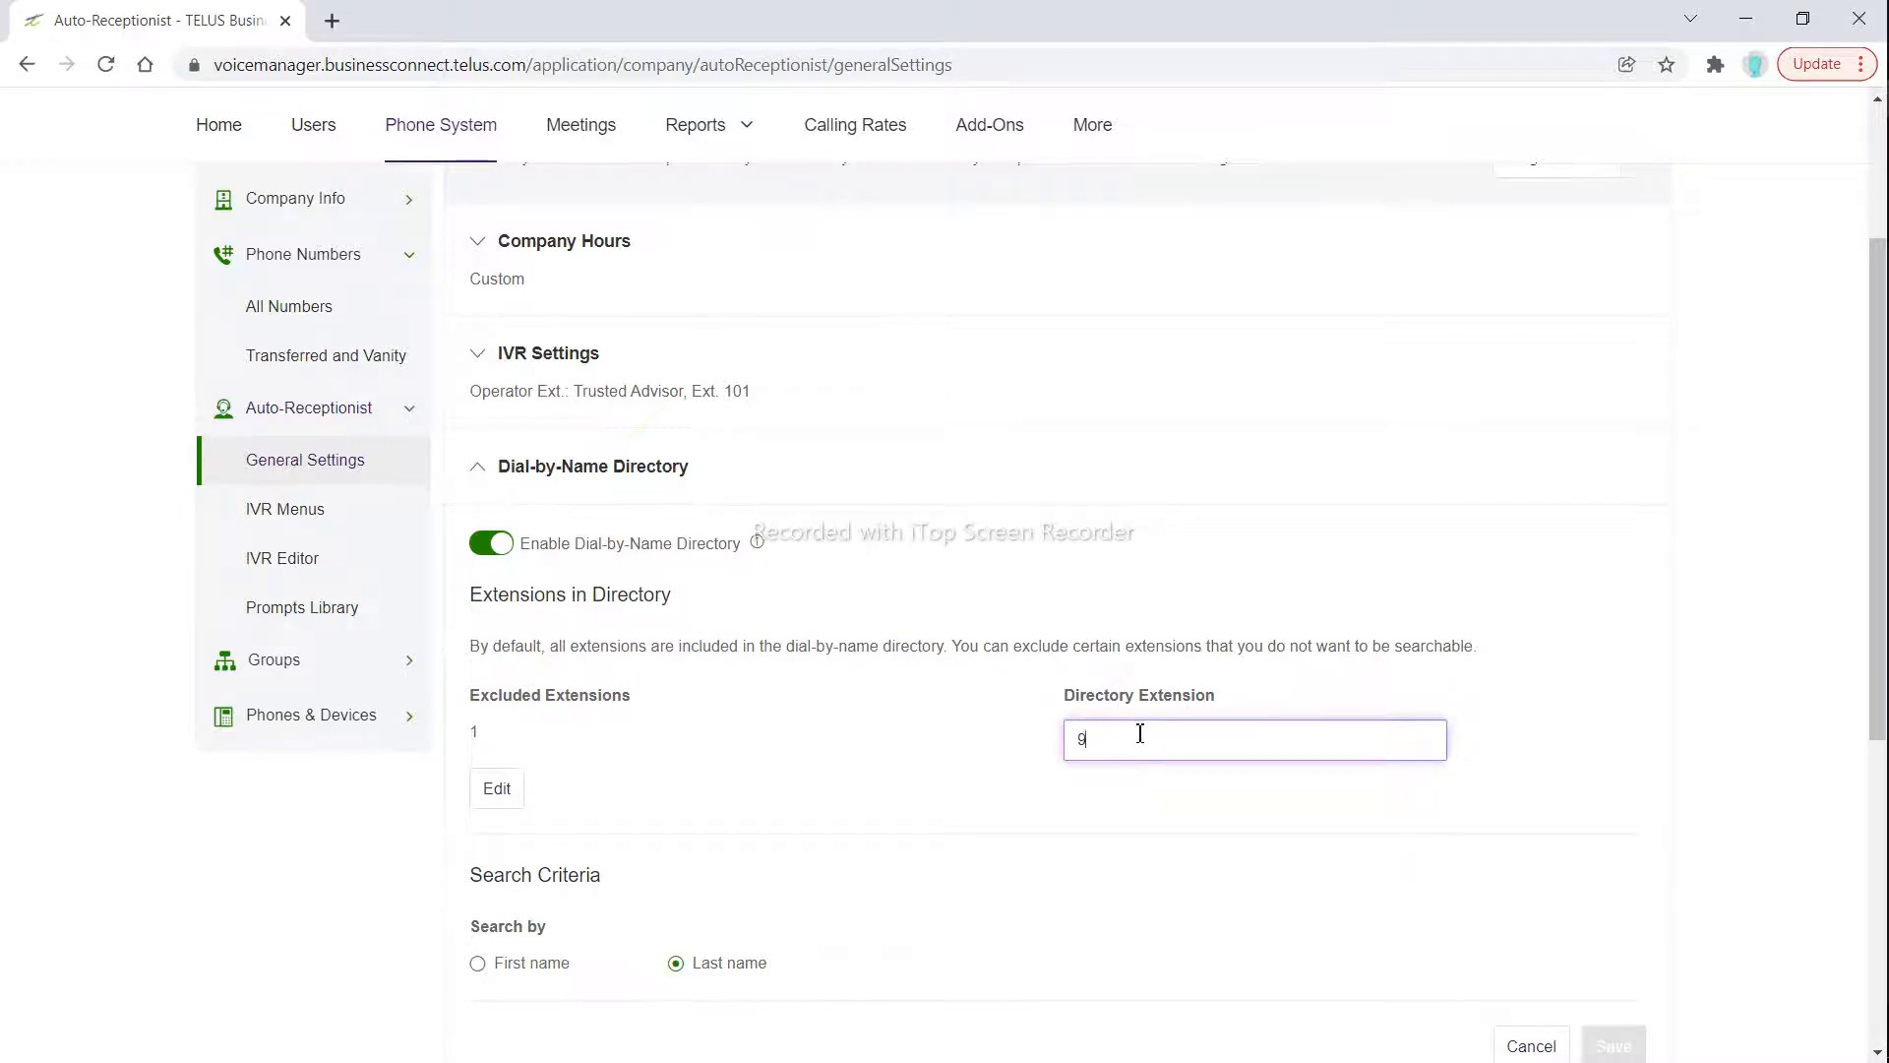
pyautogui.click(522, 739)
# Try to exclude additional extensions from the Dial-by-Name Directory, including Receptionist (Ext. 103) and test 2 (Ext. 104).
pyautogui.click(497, 788)
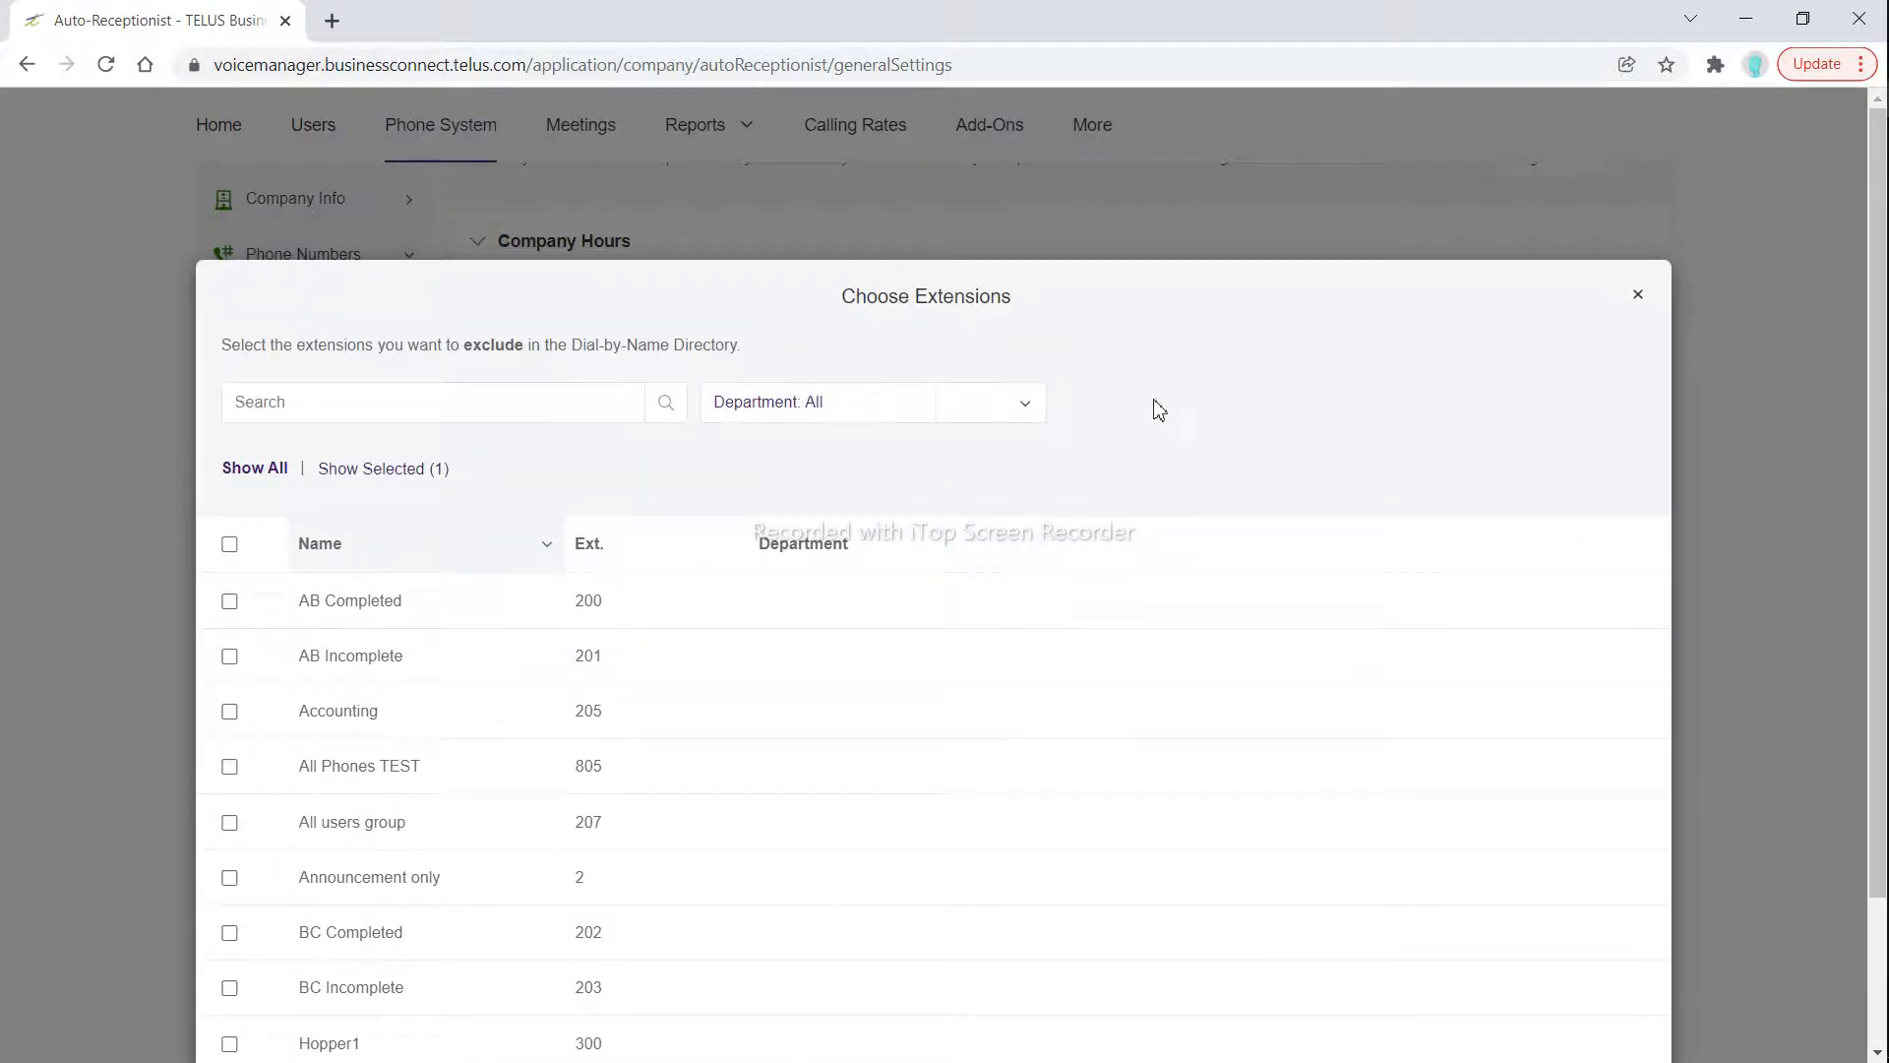
pyautogui.scroll(-1, 1159, 411)
pyautogui.scroll(-2, 1159, 411)
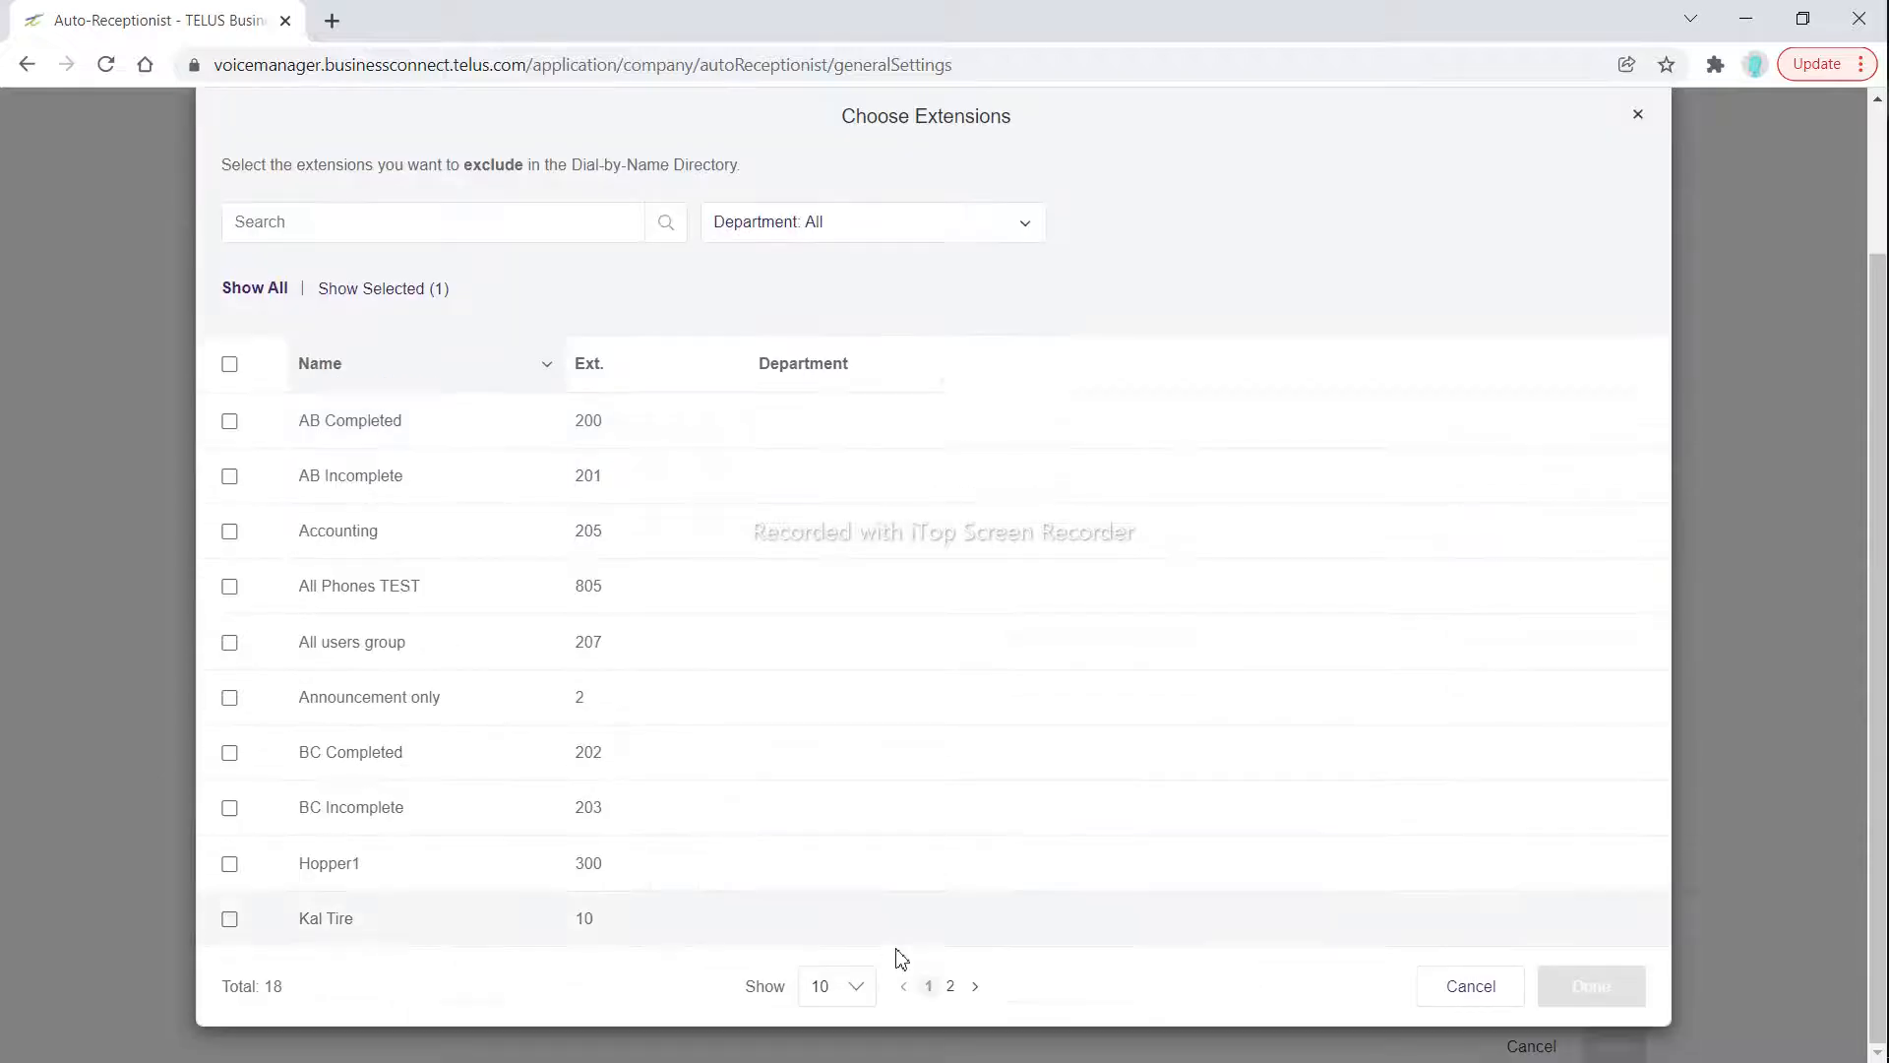
pyautogui.click(950, 989)
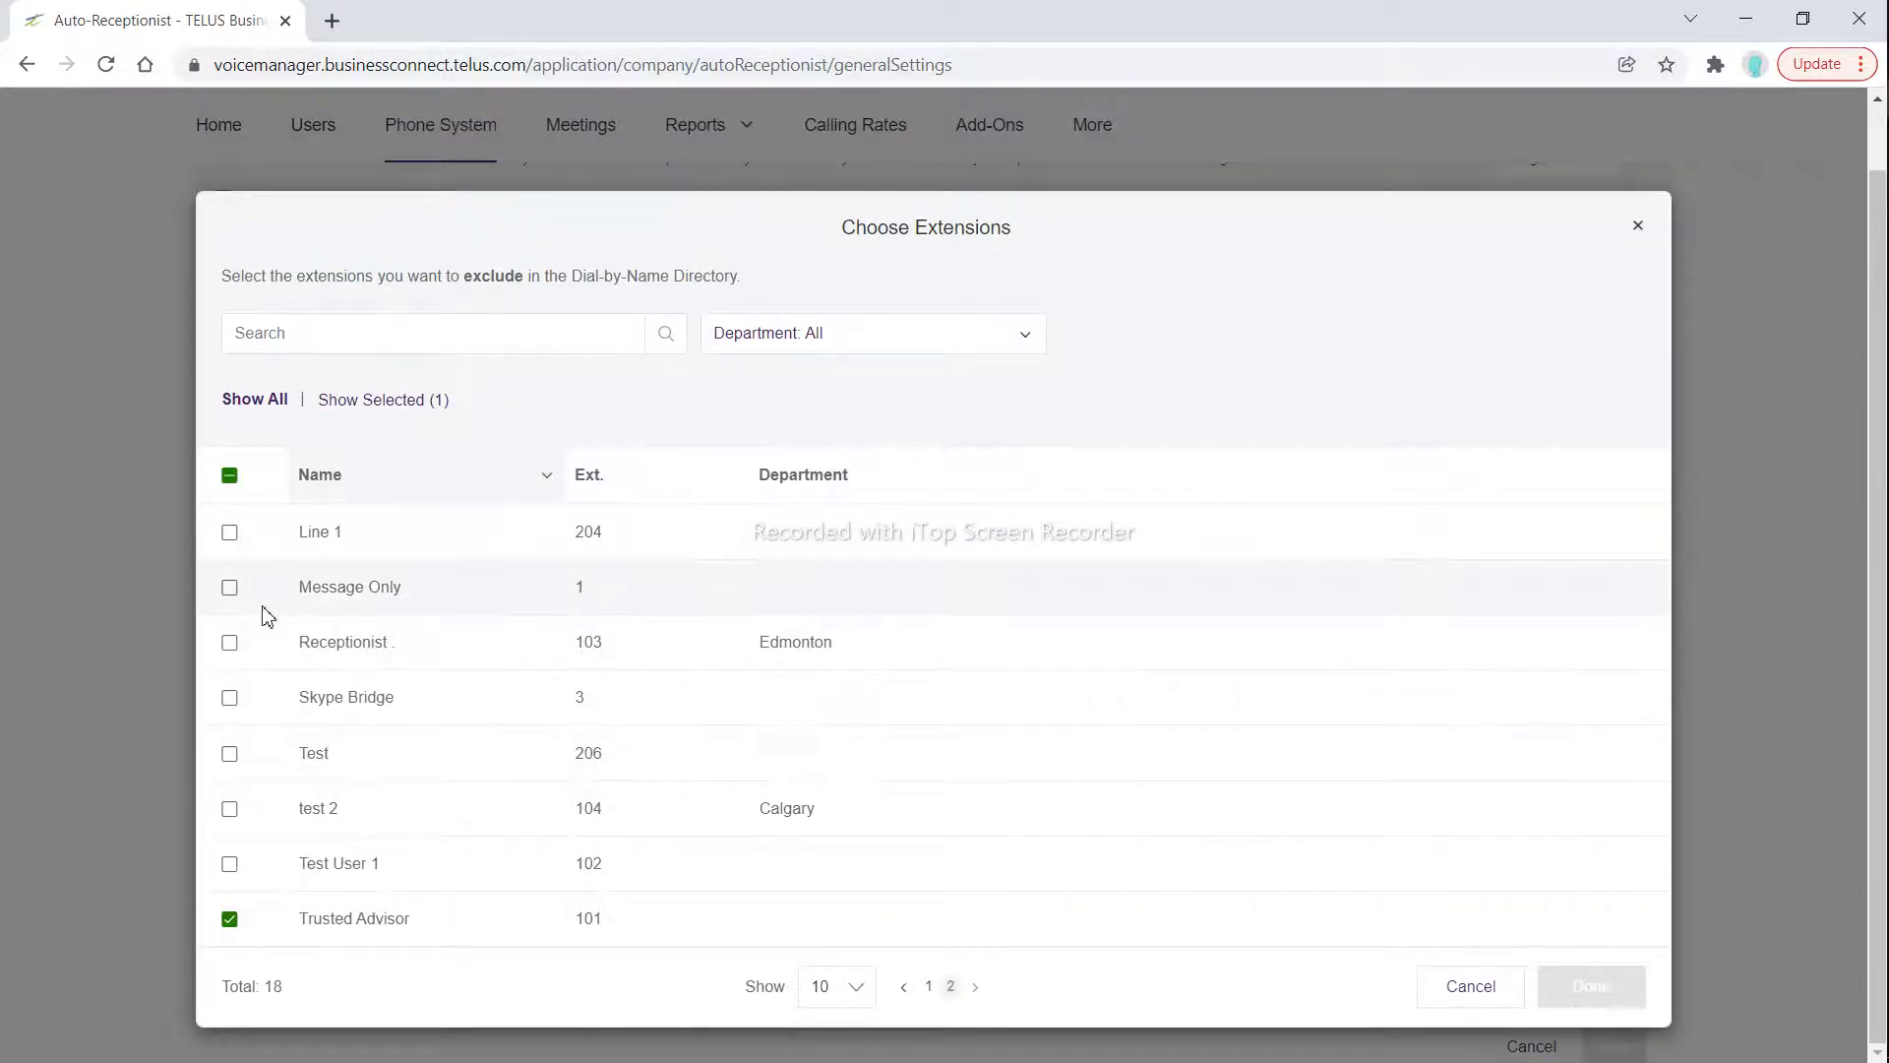
pyautogui.click(230, 644)
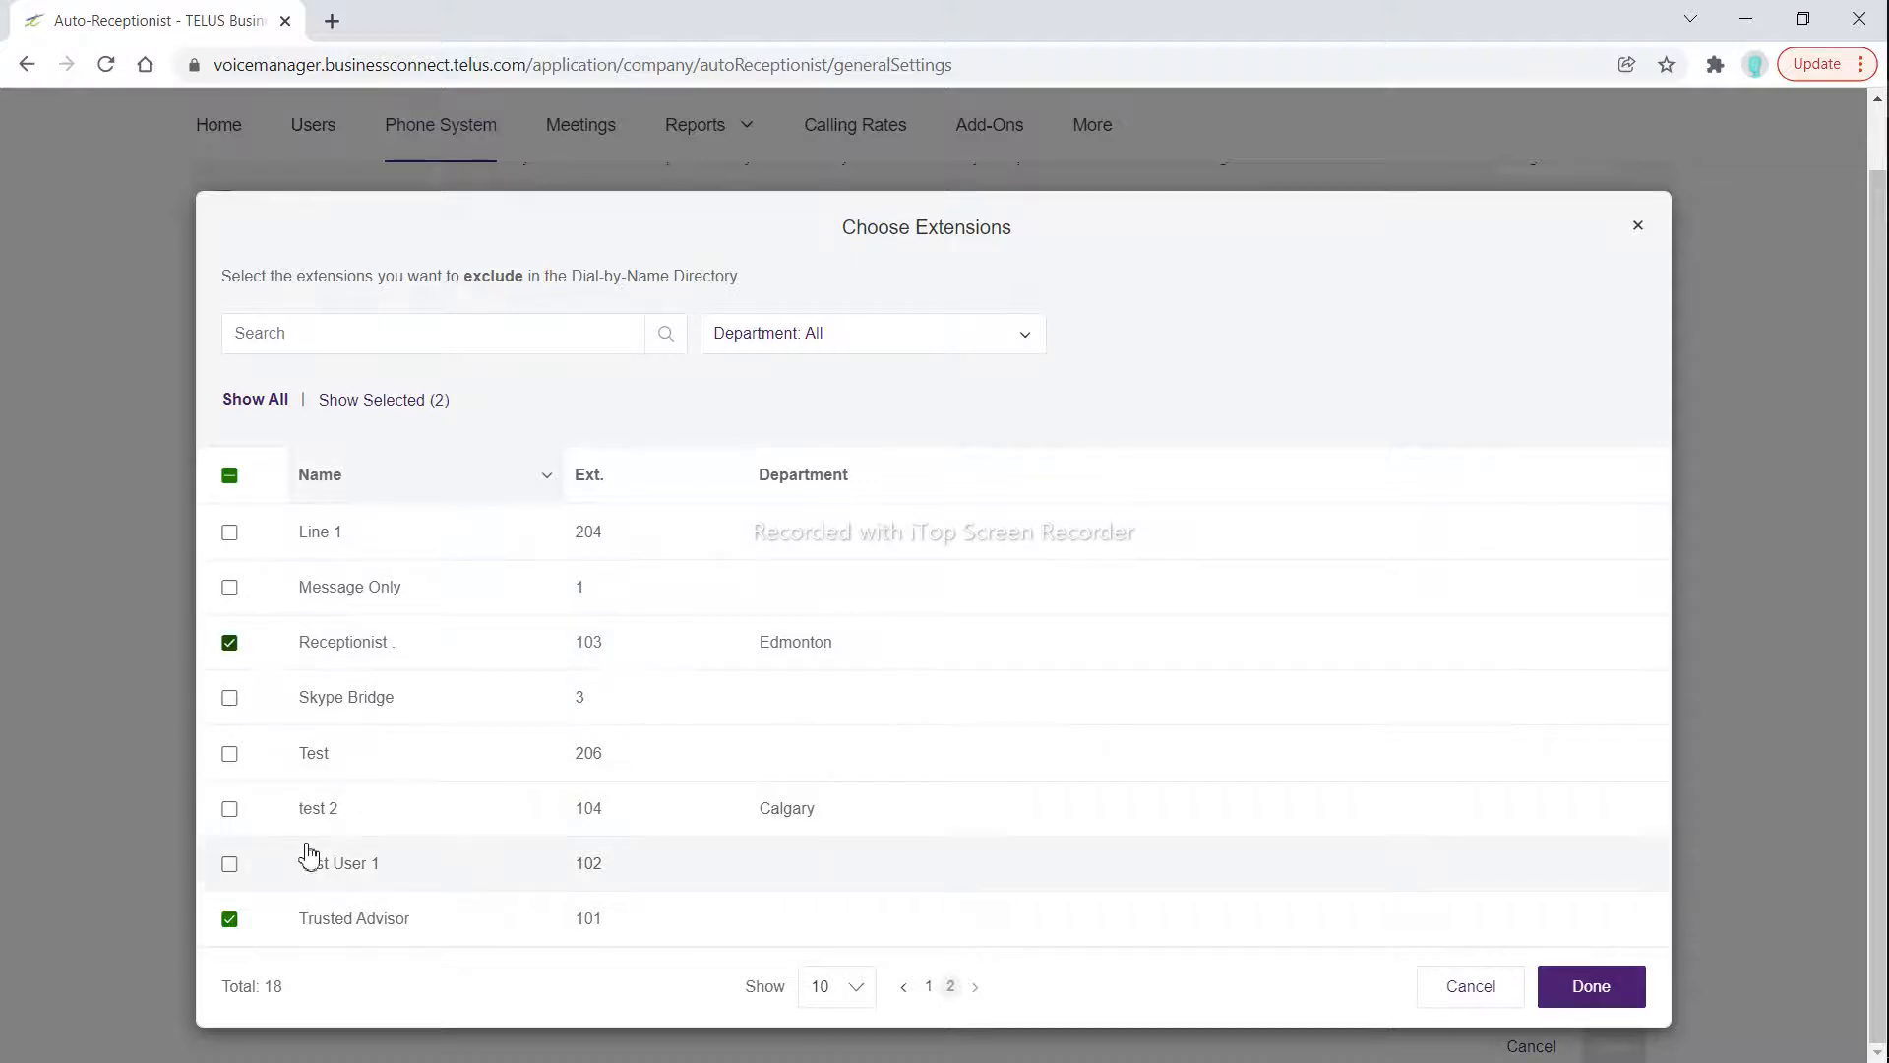
pyautogui.click(230, 810)
pyautogui.click(1562, 1015)
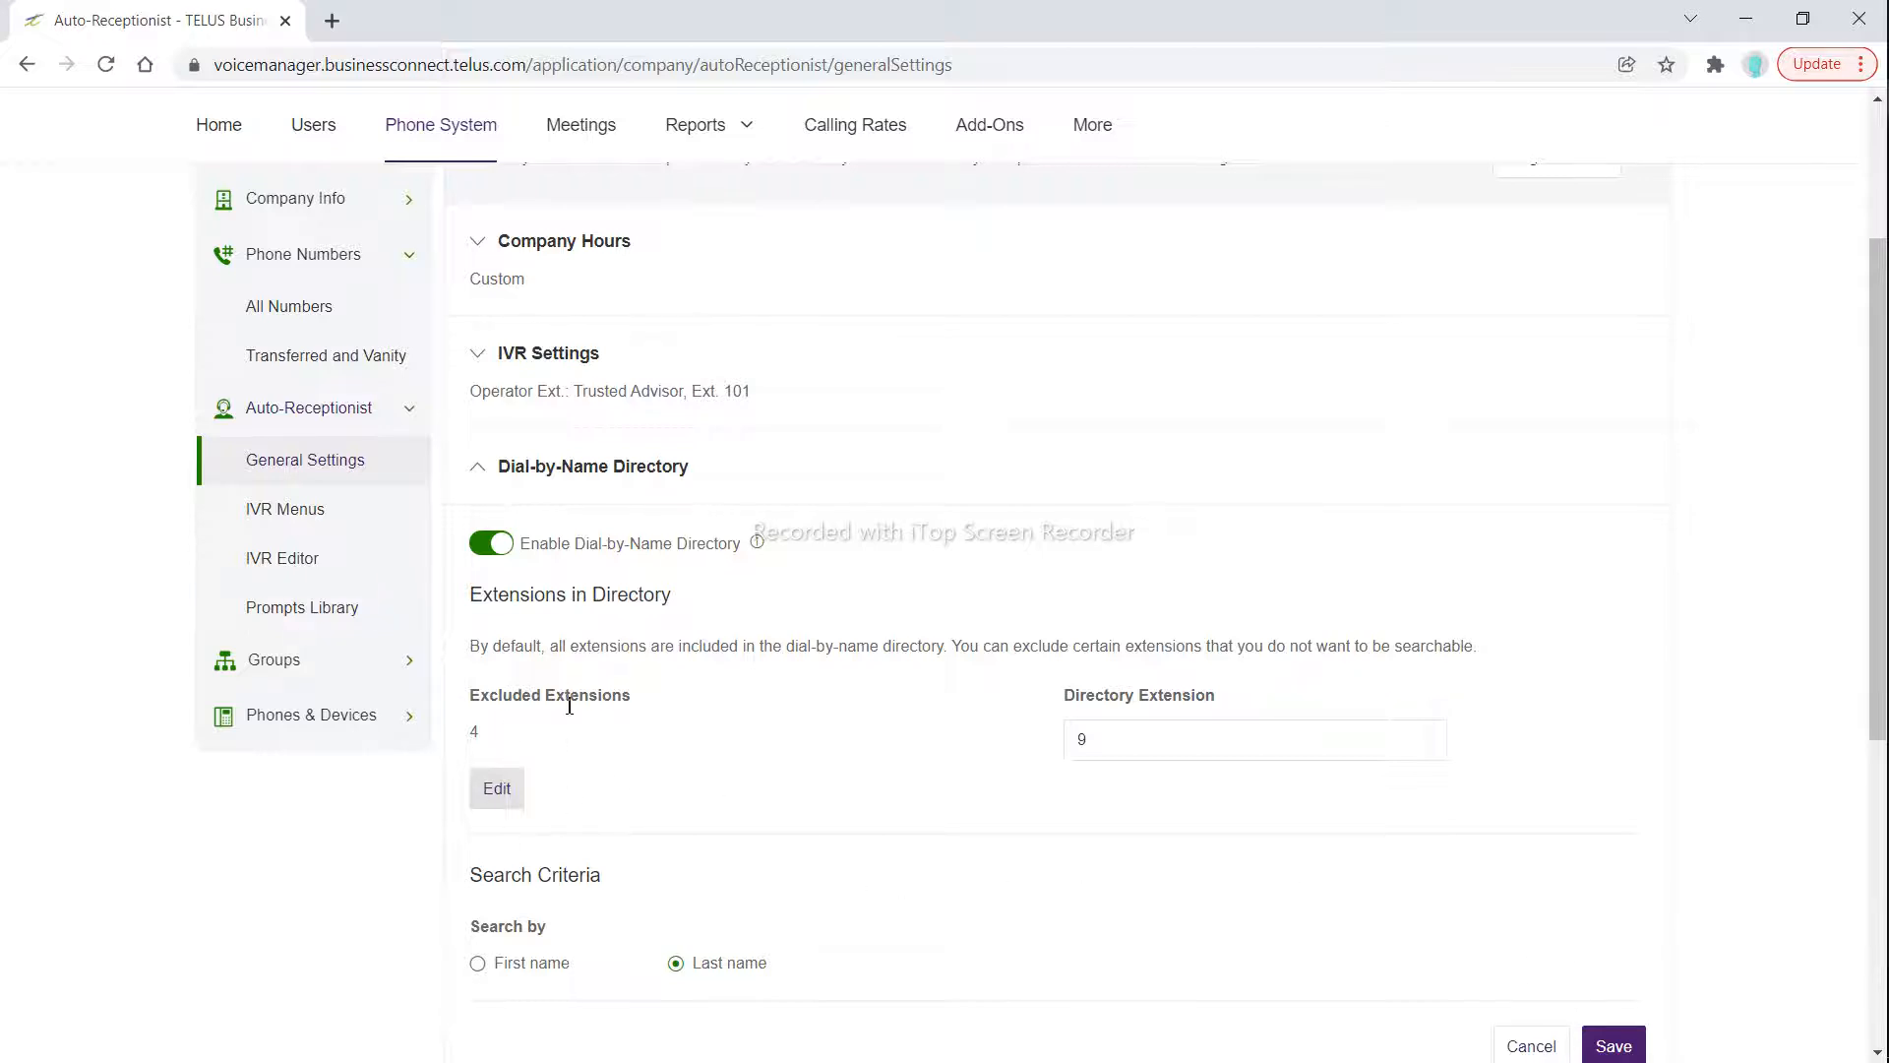
# Check the Directory Extension and Search Criteria, and open the Call Recording settings without saving the directory changes.
pyautogui.click(1151, 741)
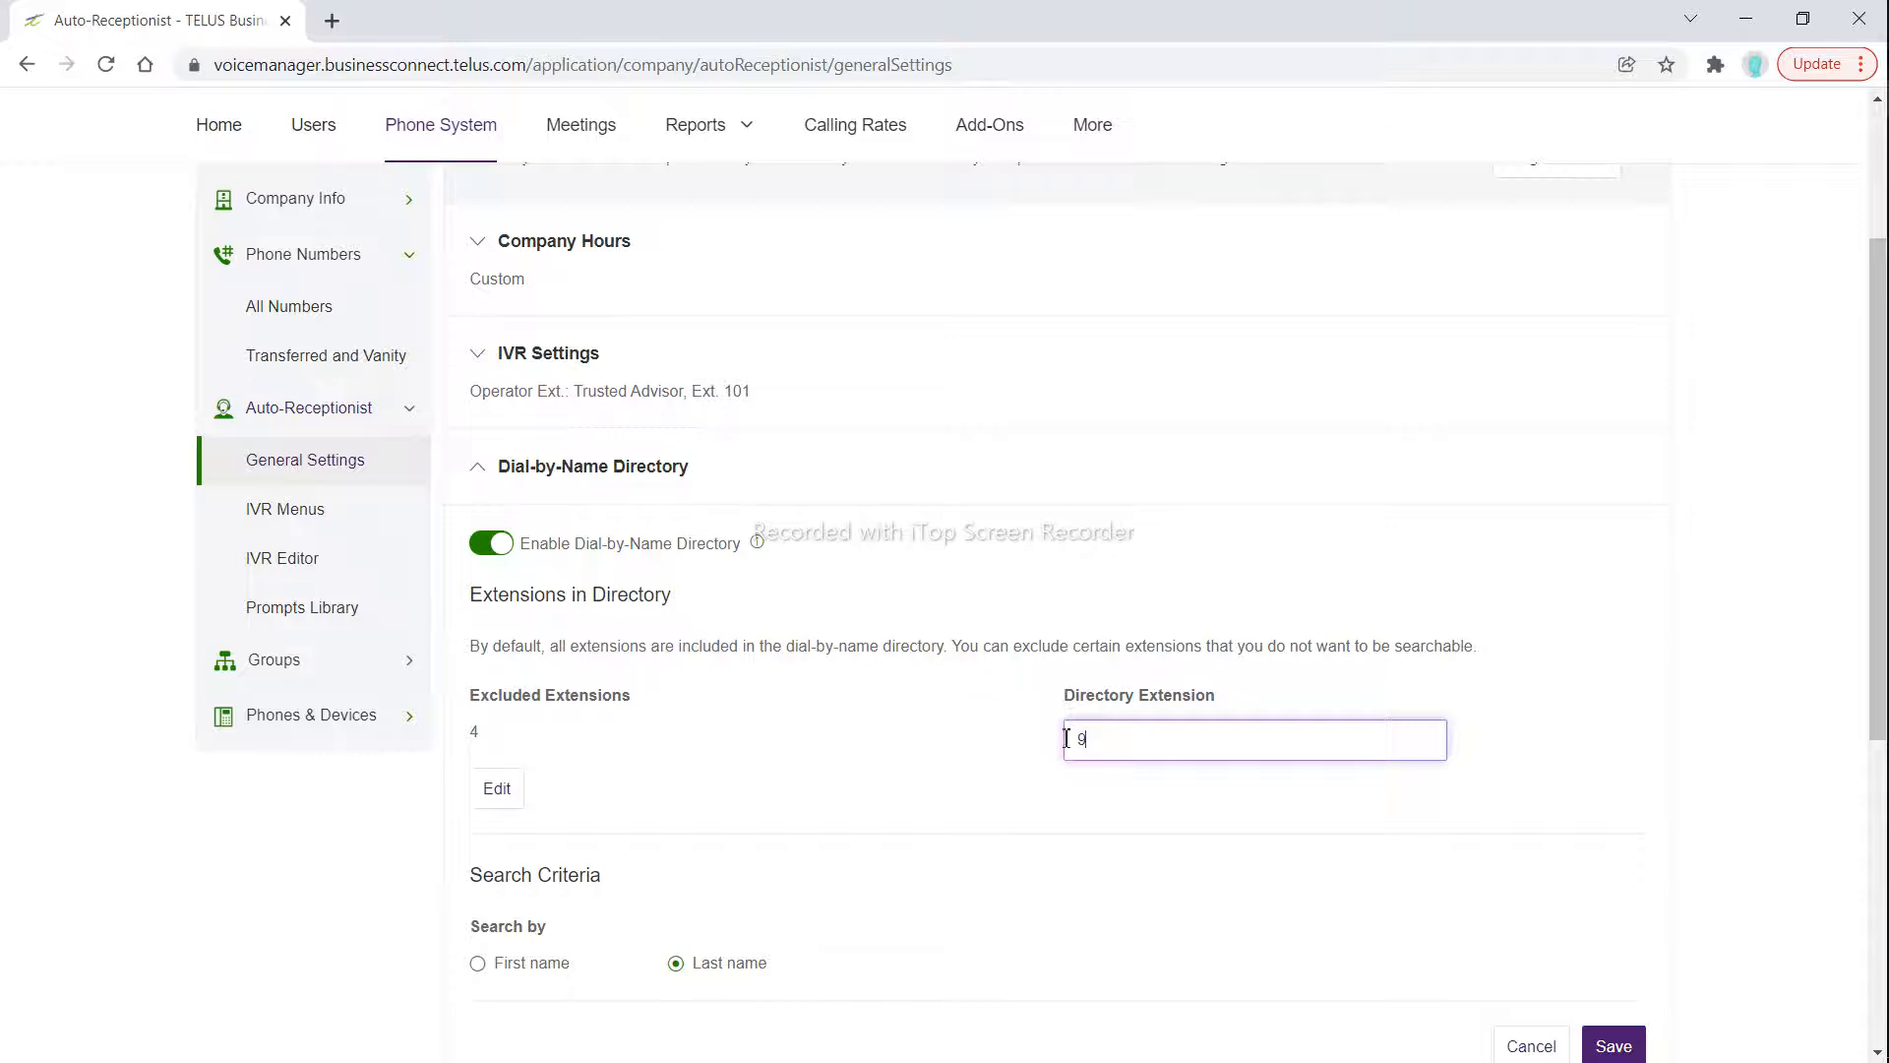
pyautogui.click(1052, 825)
pyautogui.scroll(-2, 1053, 826)
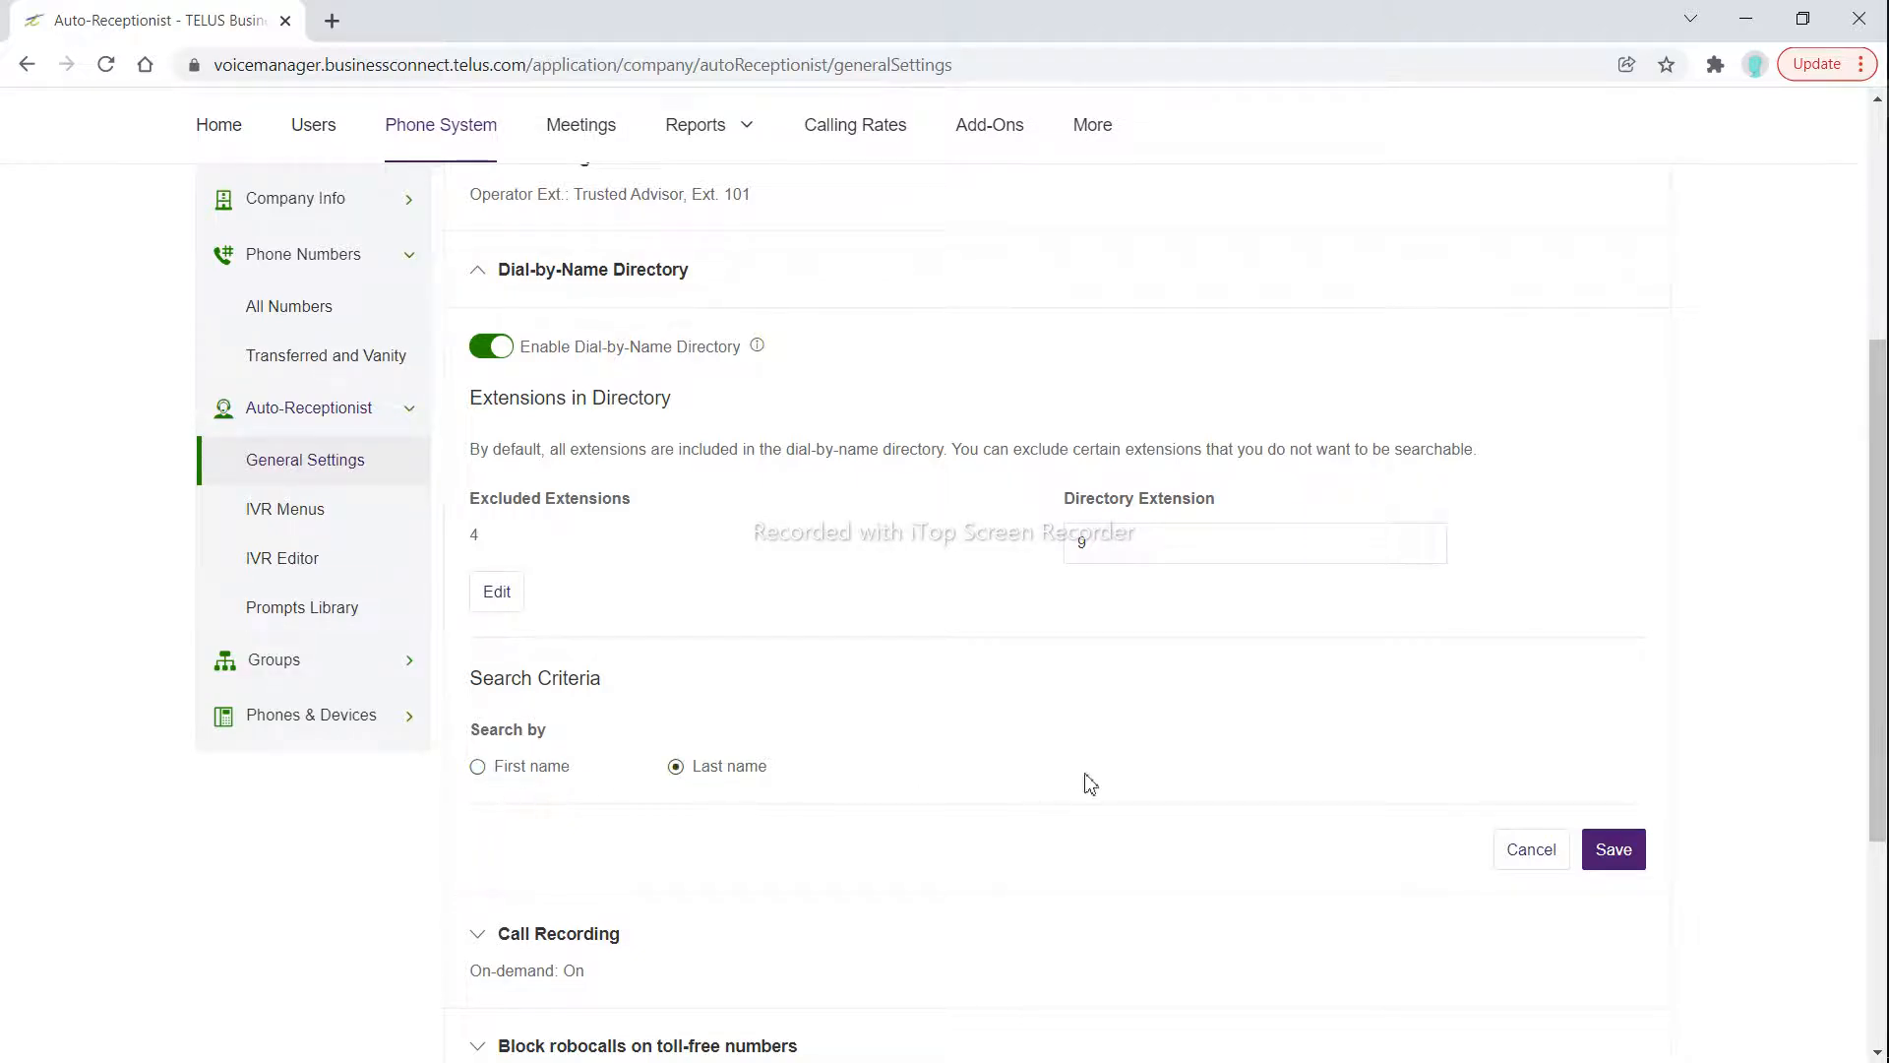
pyautogui.click(588, 931)
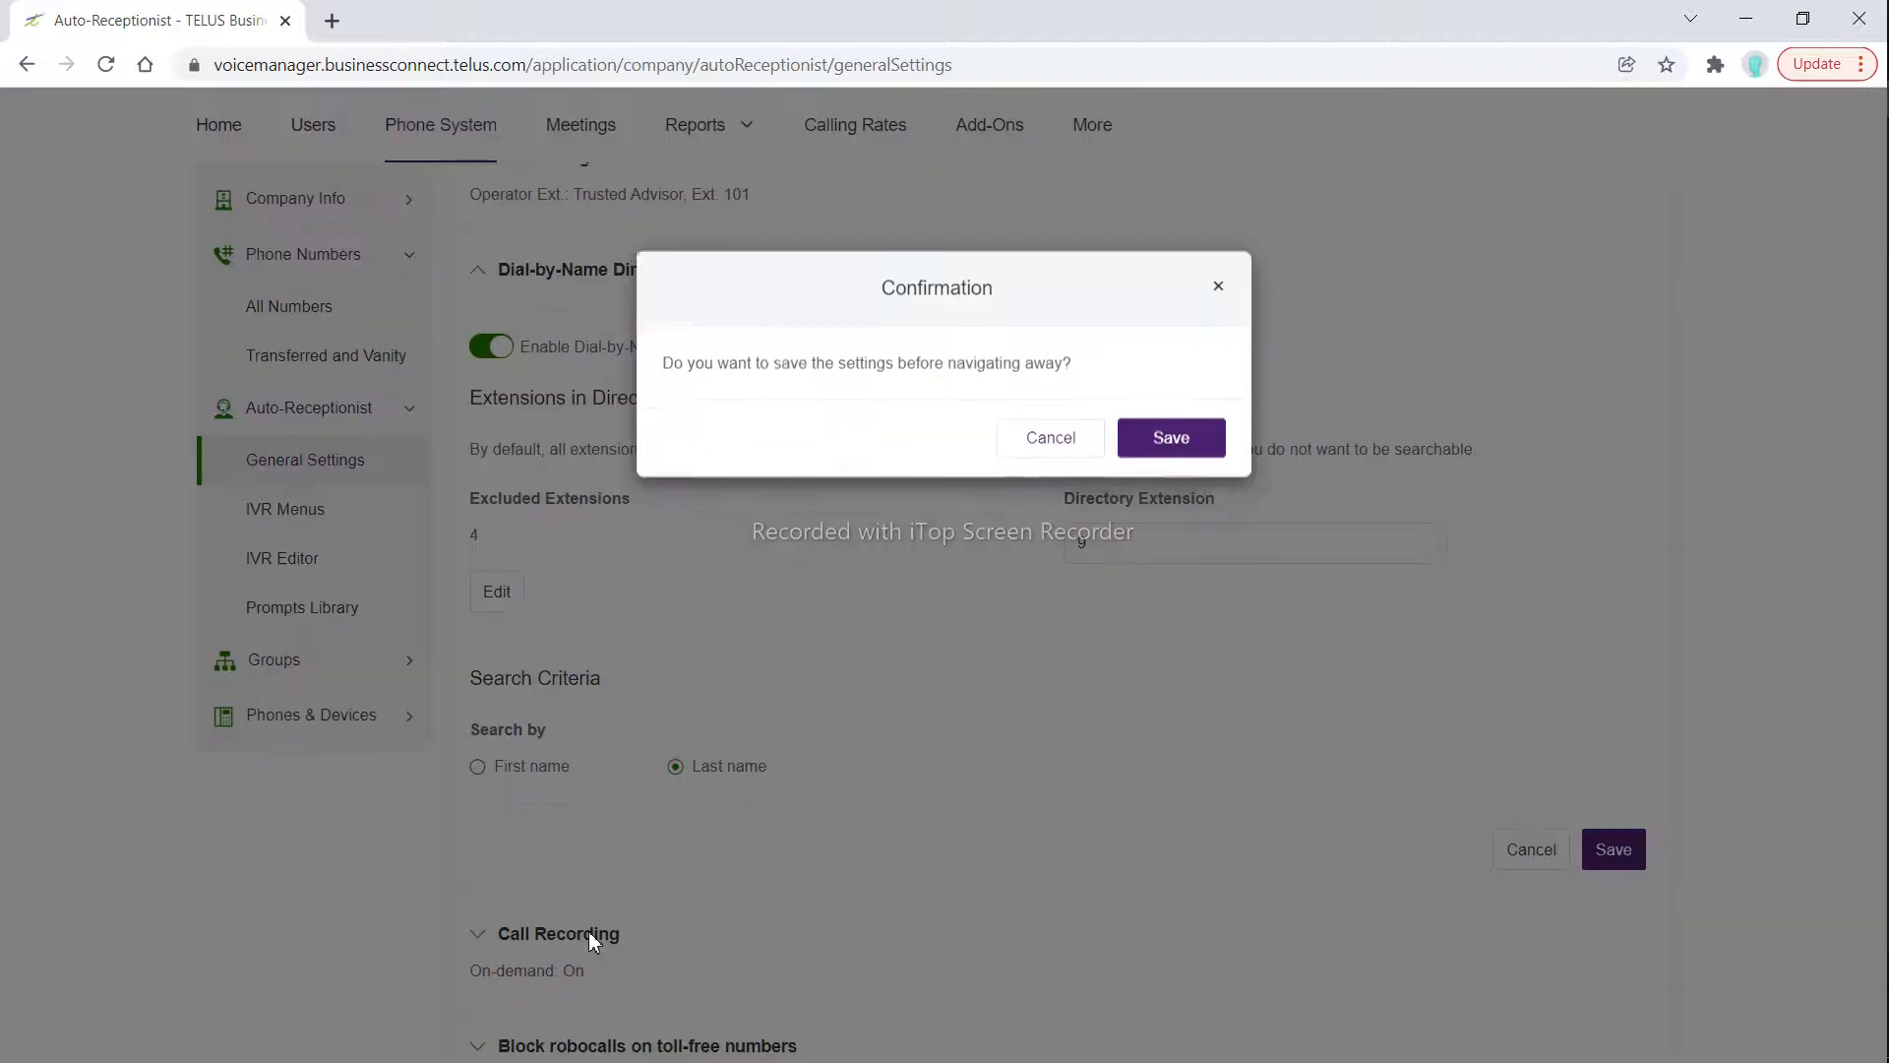
pyautogui.click(1054, 459)
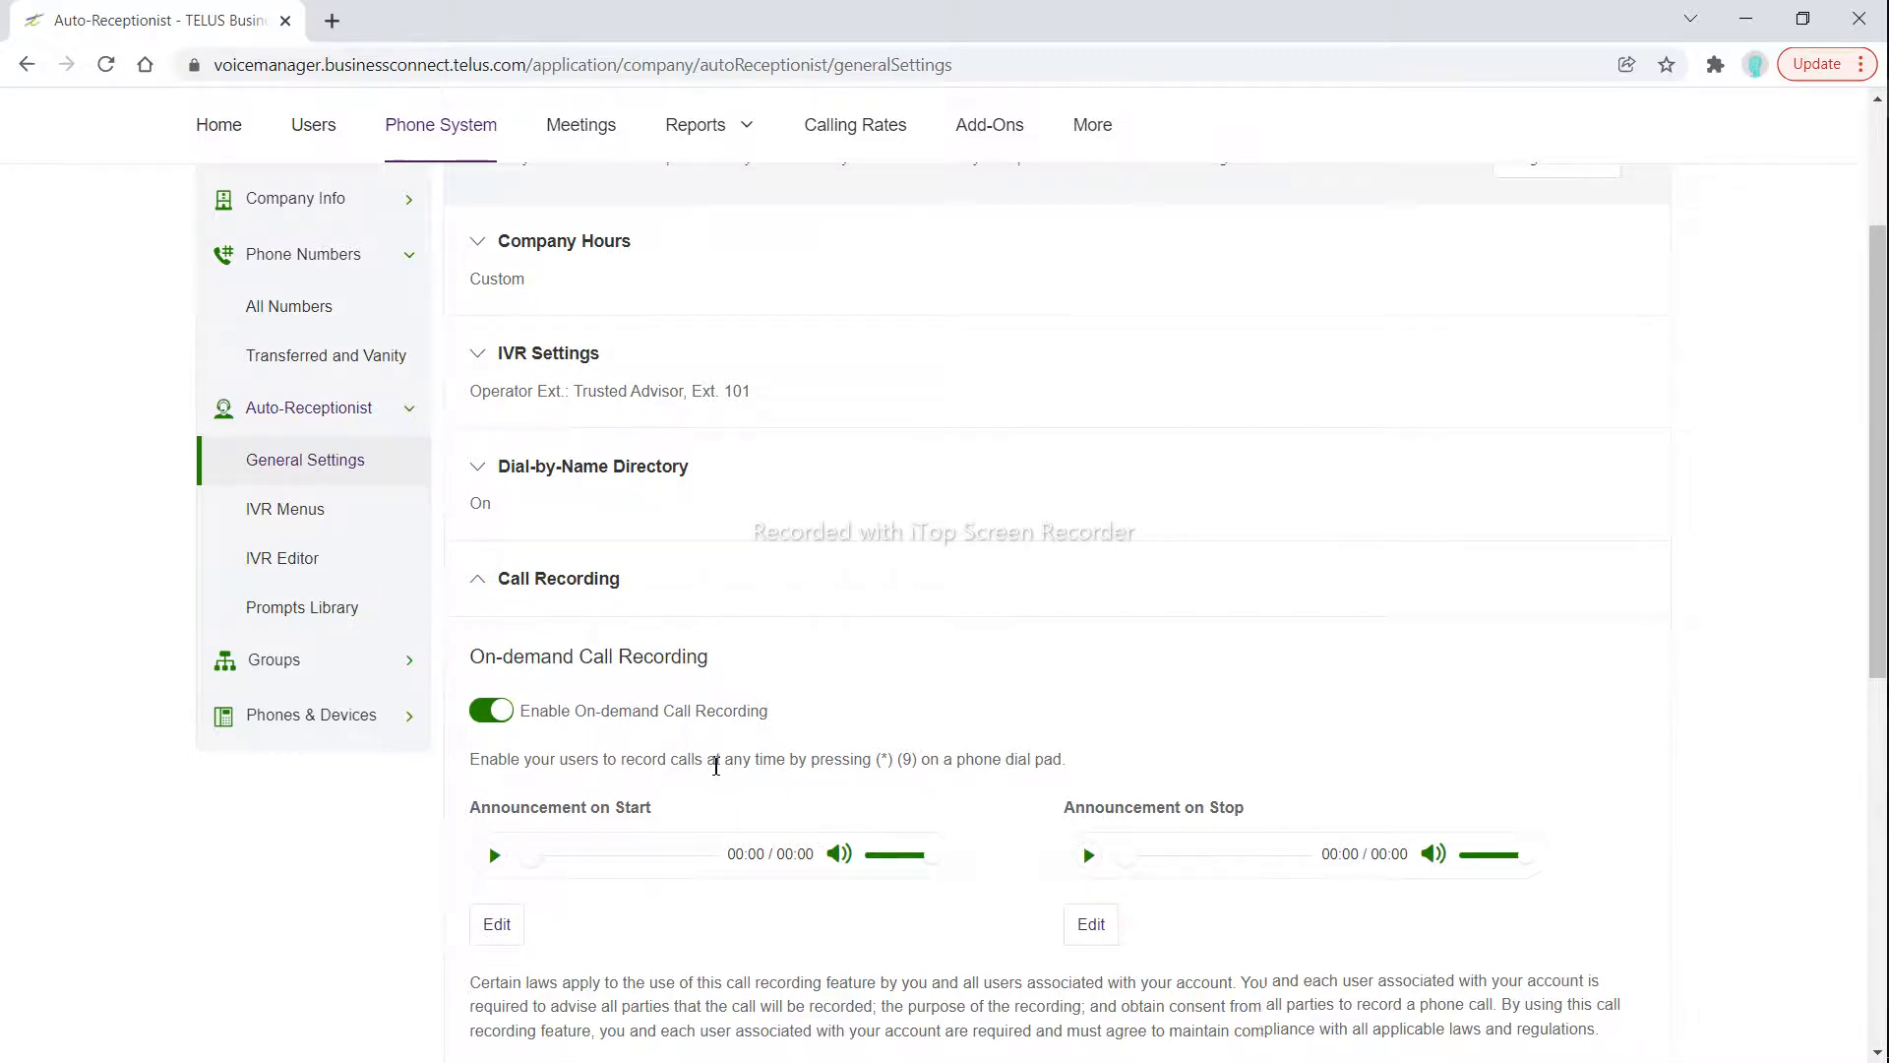
# Review the On-demand Call Recording option with its dial-pad instruction and announcements, and collapse the Call Recording settings.
pyautogui.scroll(-2, 715, 765)
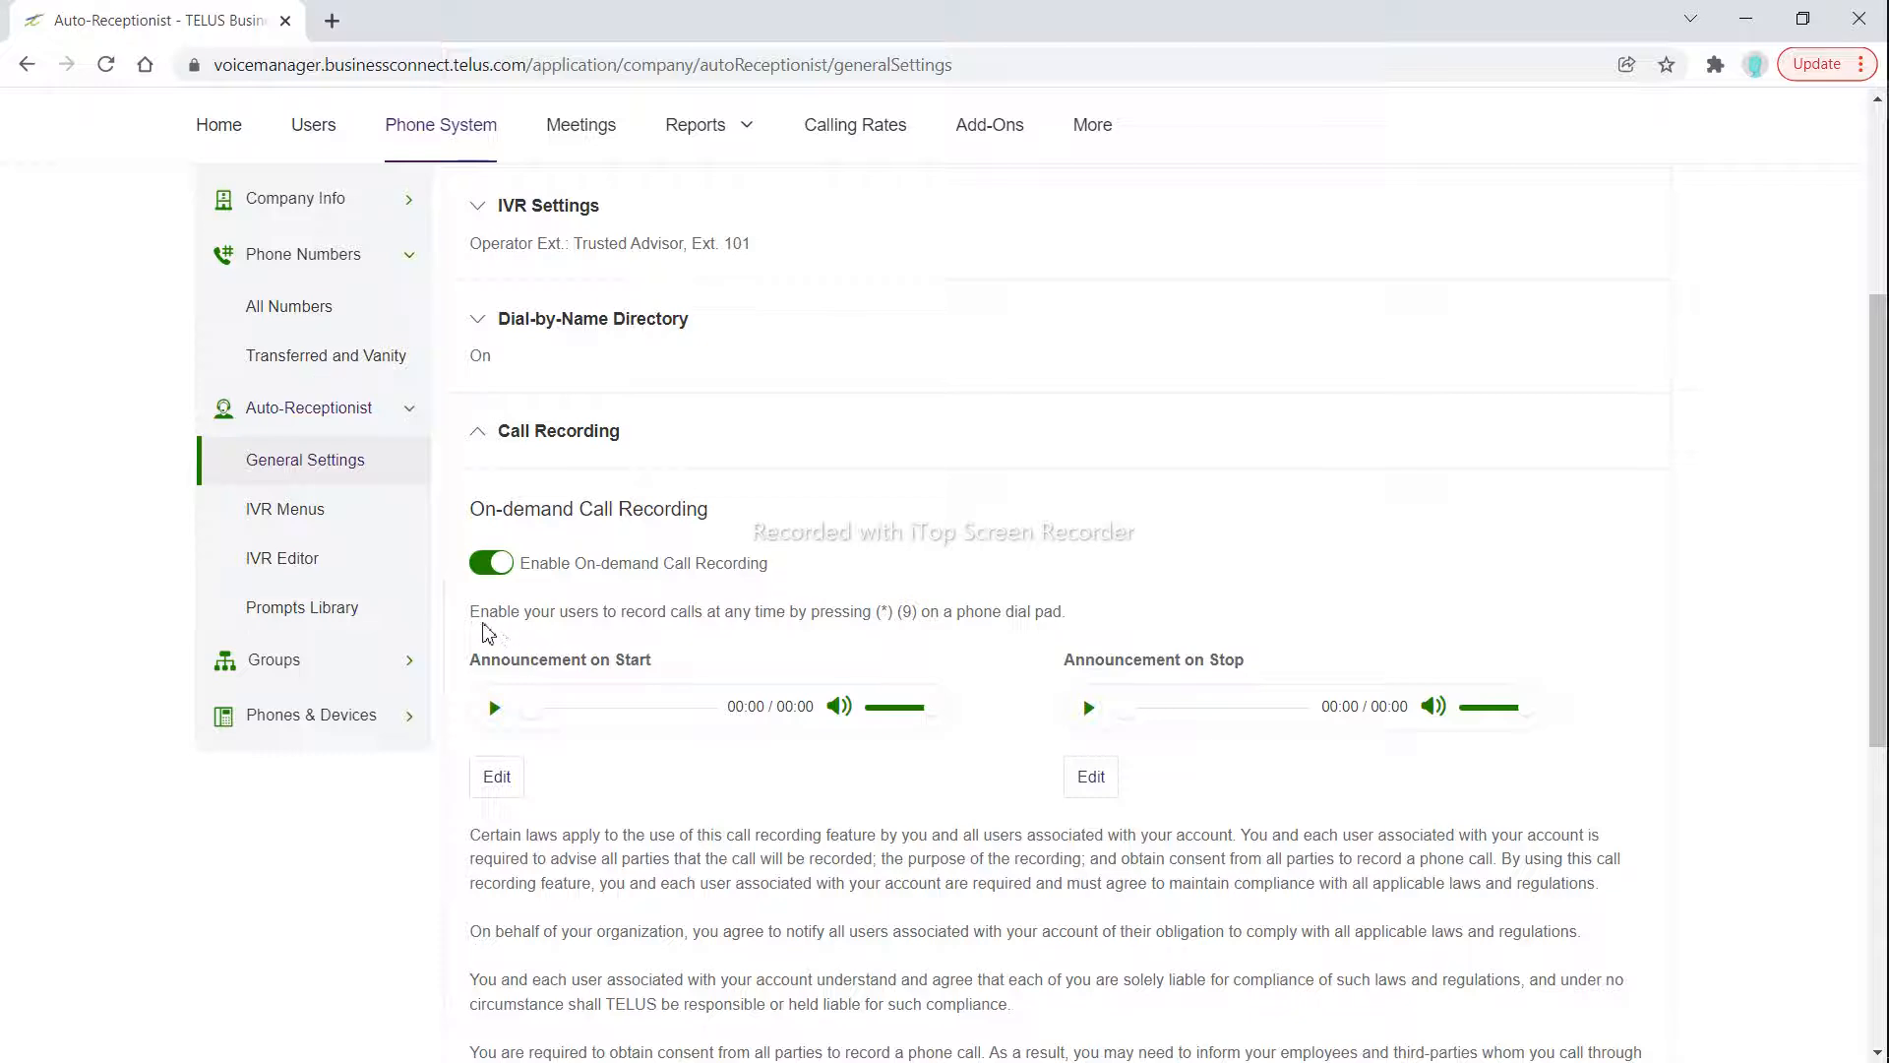
pyautogui.moveTo(875, 615); pyautogui.dragTo(924, 613)
pyautogui.click(560, 433)
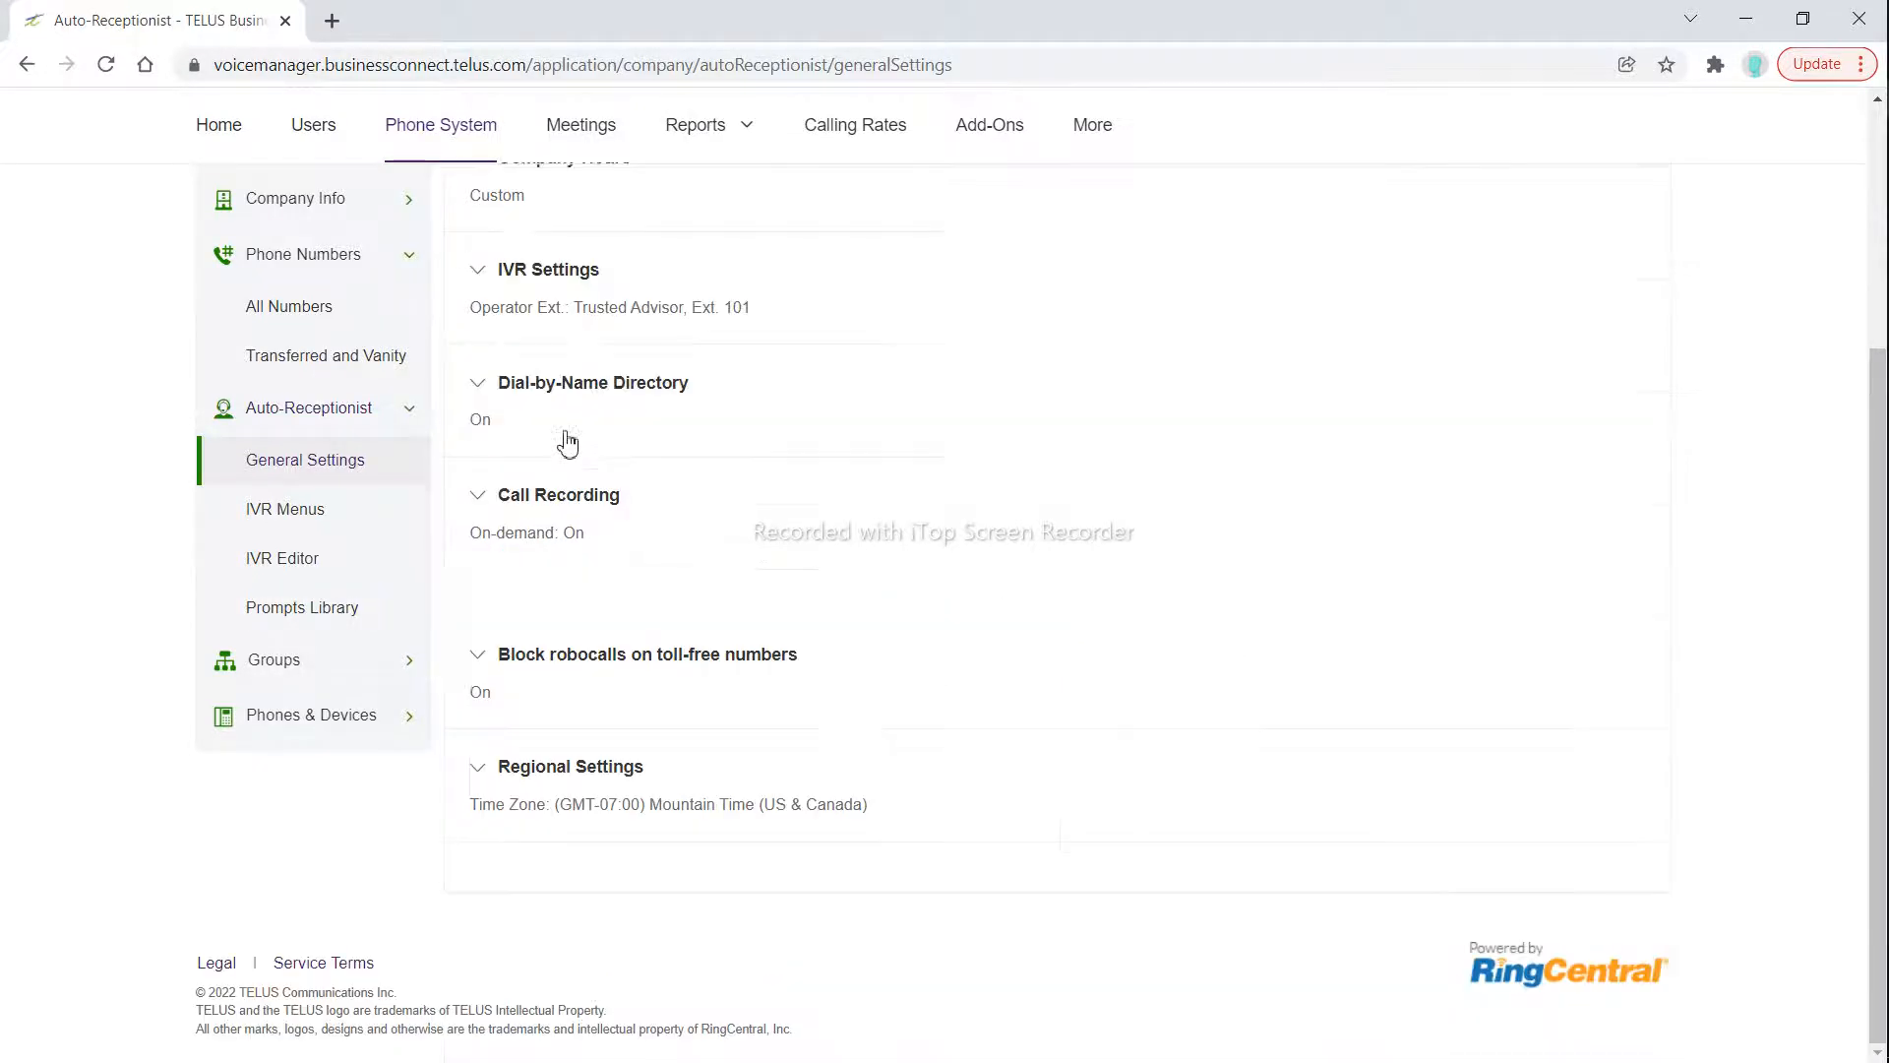
# Inspect the settings for blocking robocalls on toll-free numbers, and open the Regional Settings to review the account's time zone and language options.
pyautogui.click(600, 655)
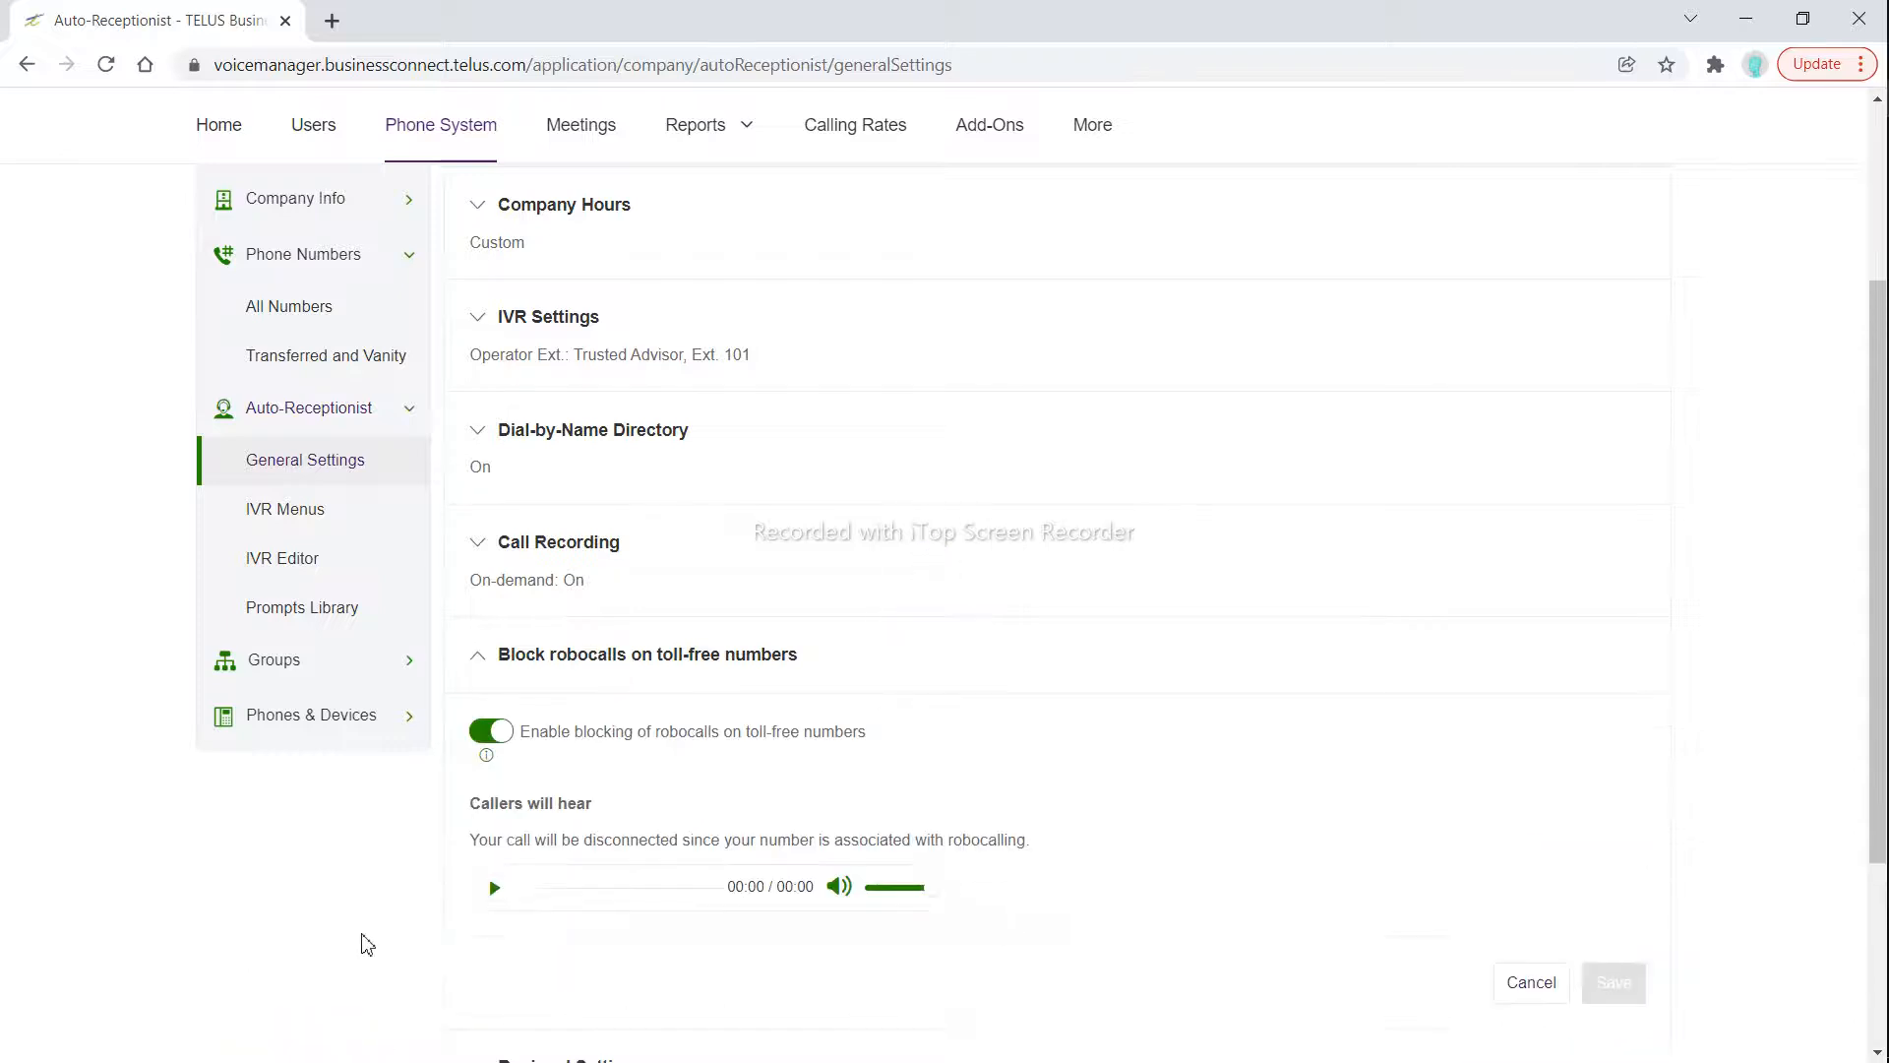
pyautogui.scroll(-3, 263, 880)
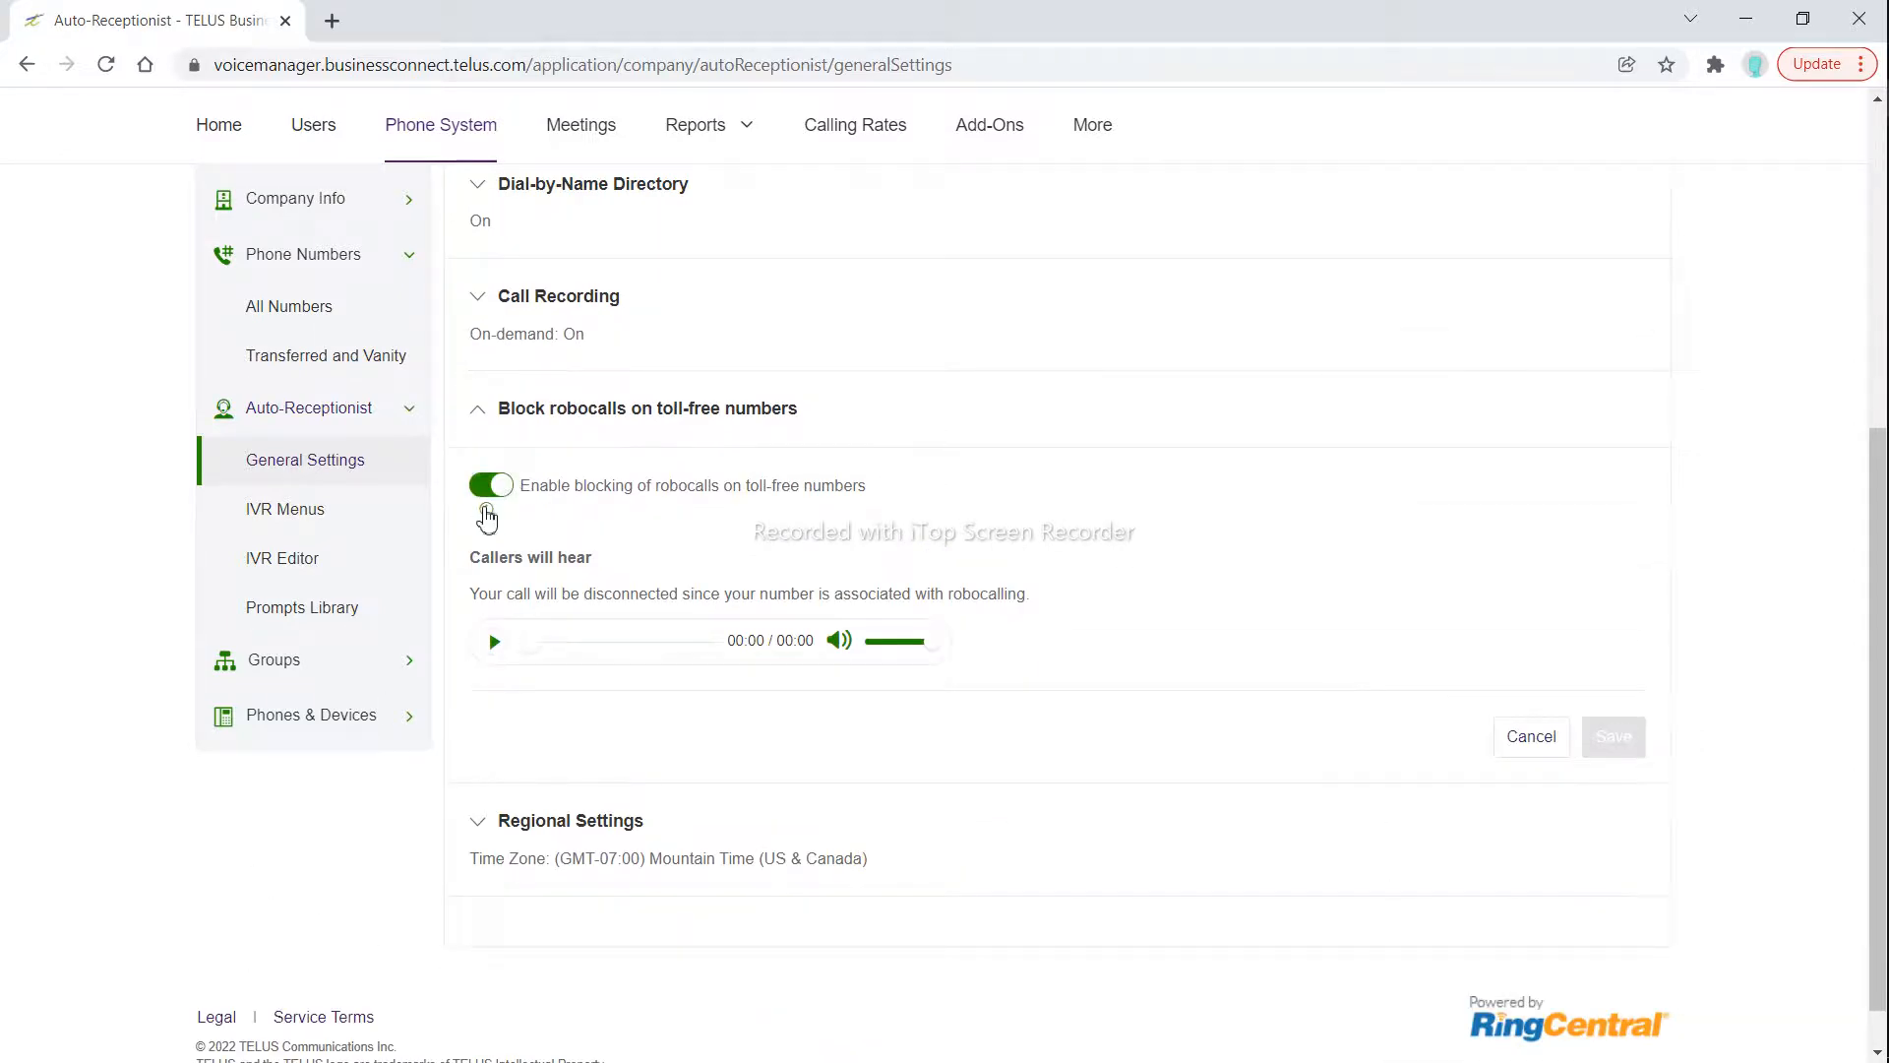
pyautogui.moveTo(486, 514)
pyautogui.click(500, 408)
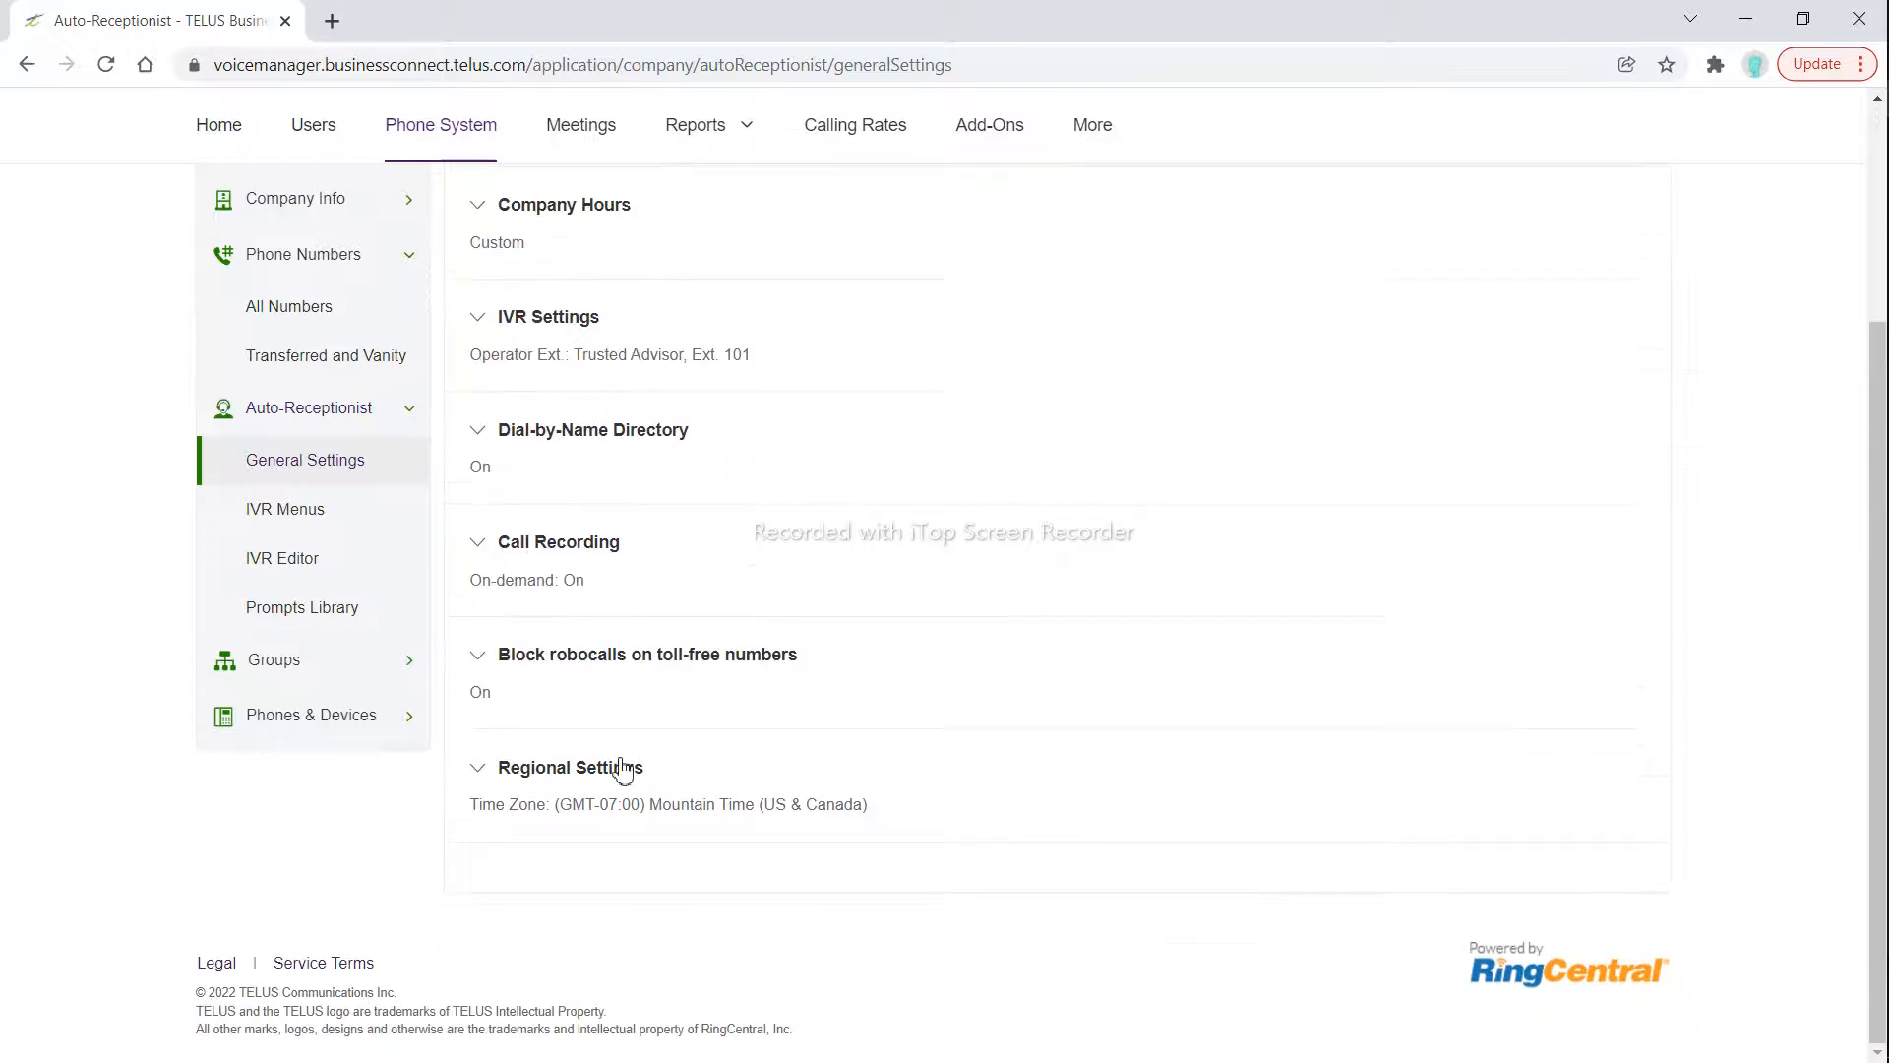
pyautogui.scroll(1, 322, 905)
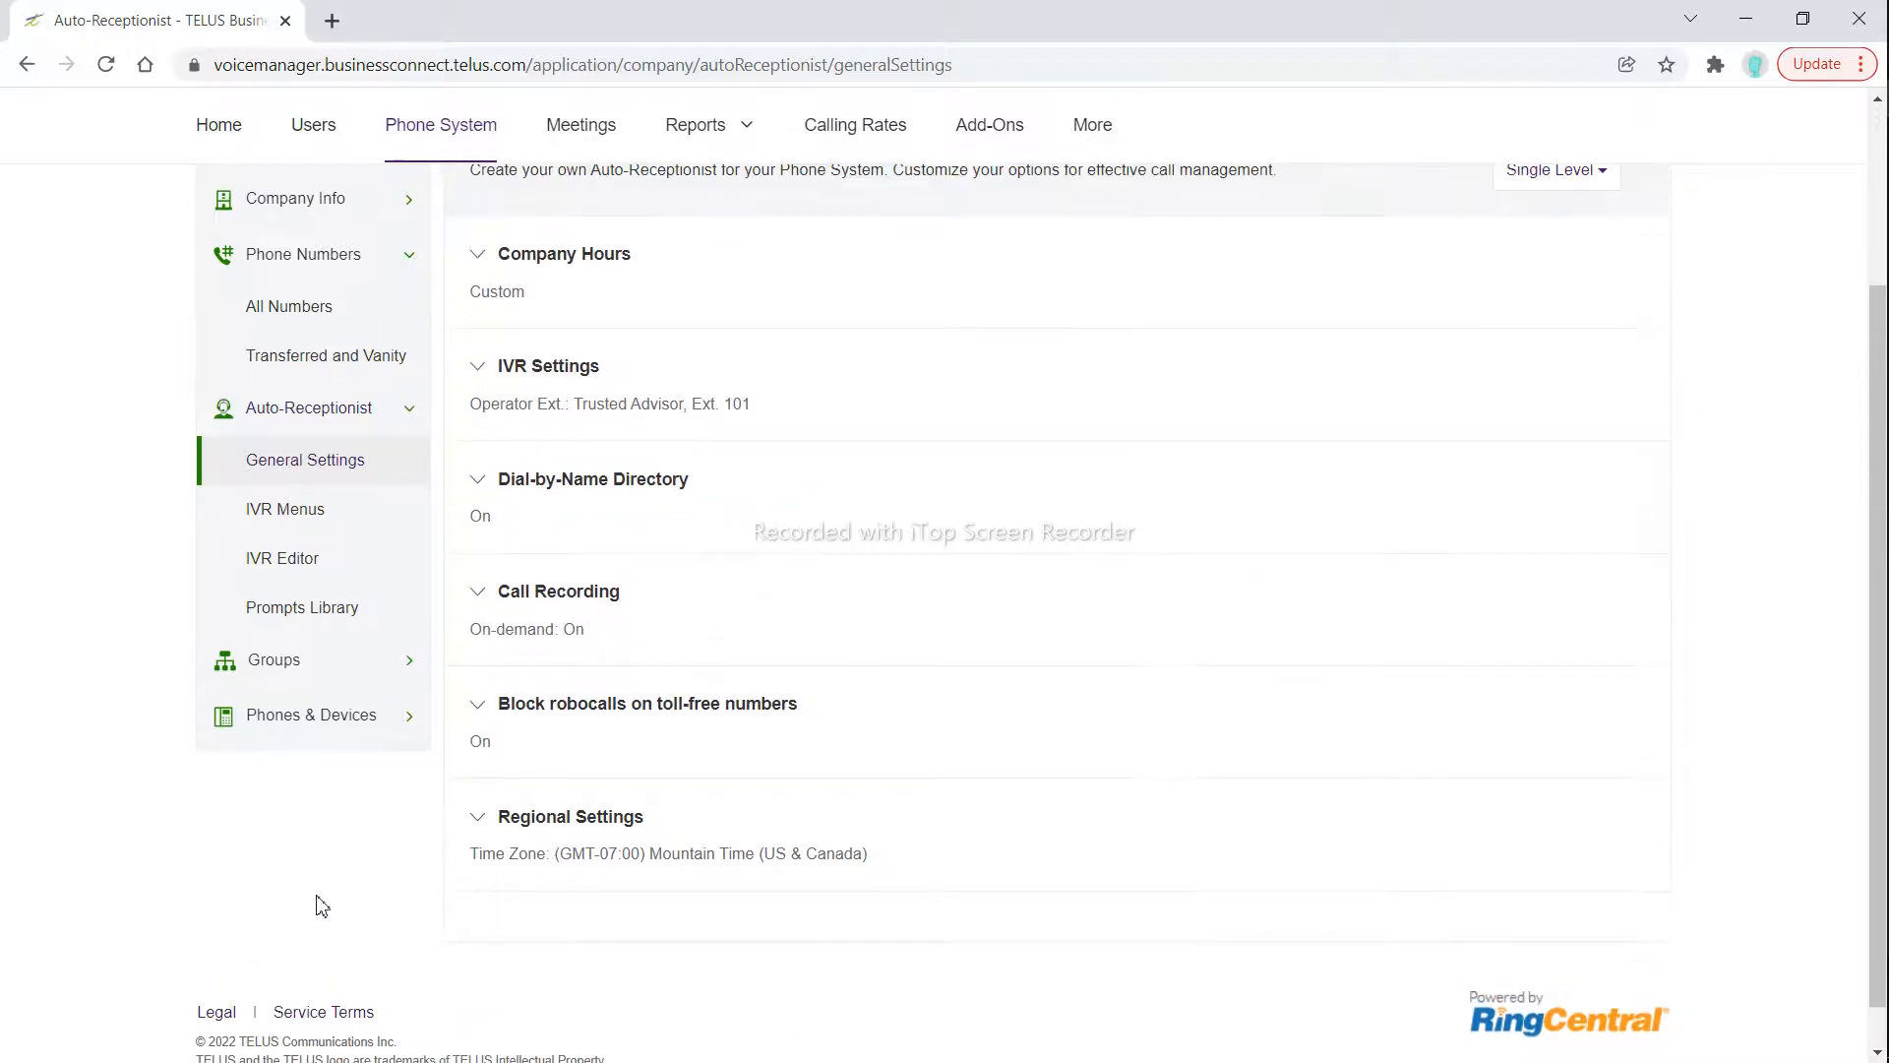
pyautogui.click(525, 834)
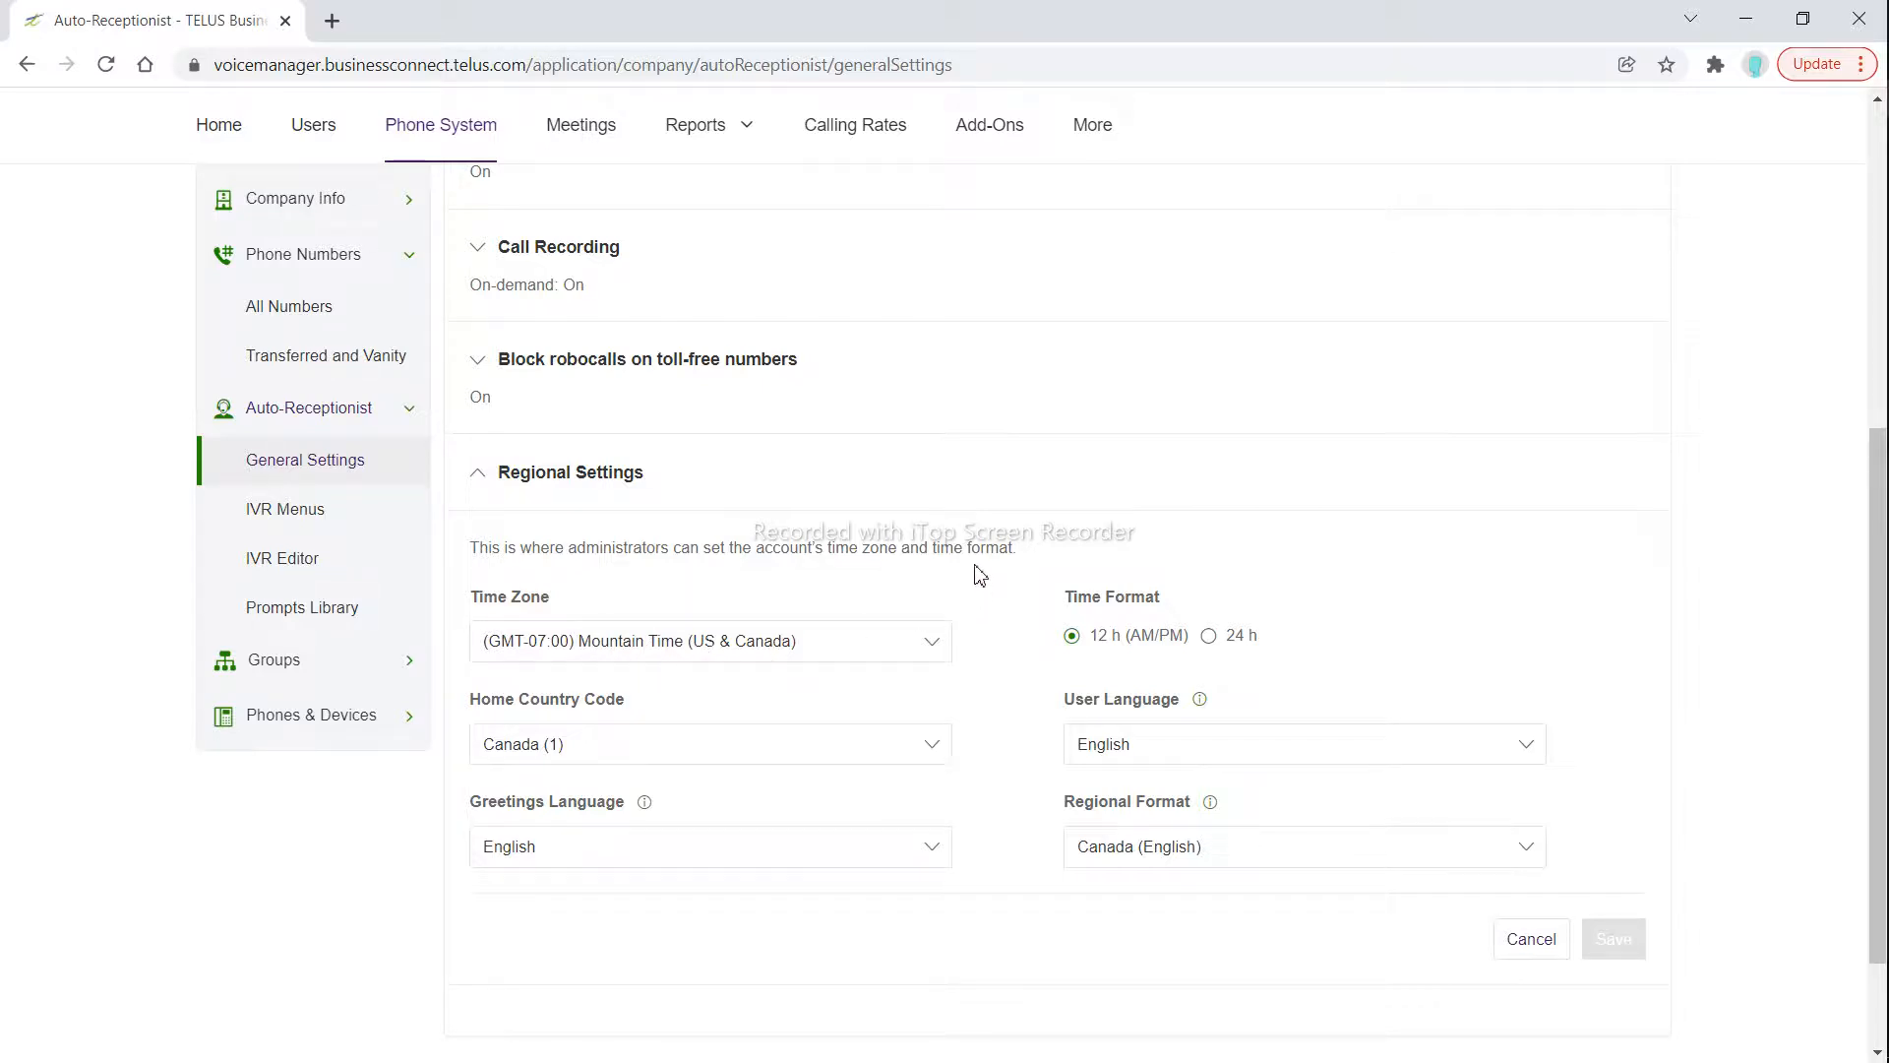
# Switch the Auto-Receptionist from Single Level to Multi-level IVR, with TEST (Ext. 1006) as the top level menu.
pyautogui.scroll(6, 979, 575)
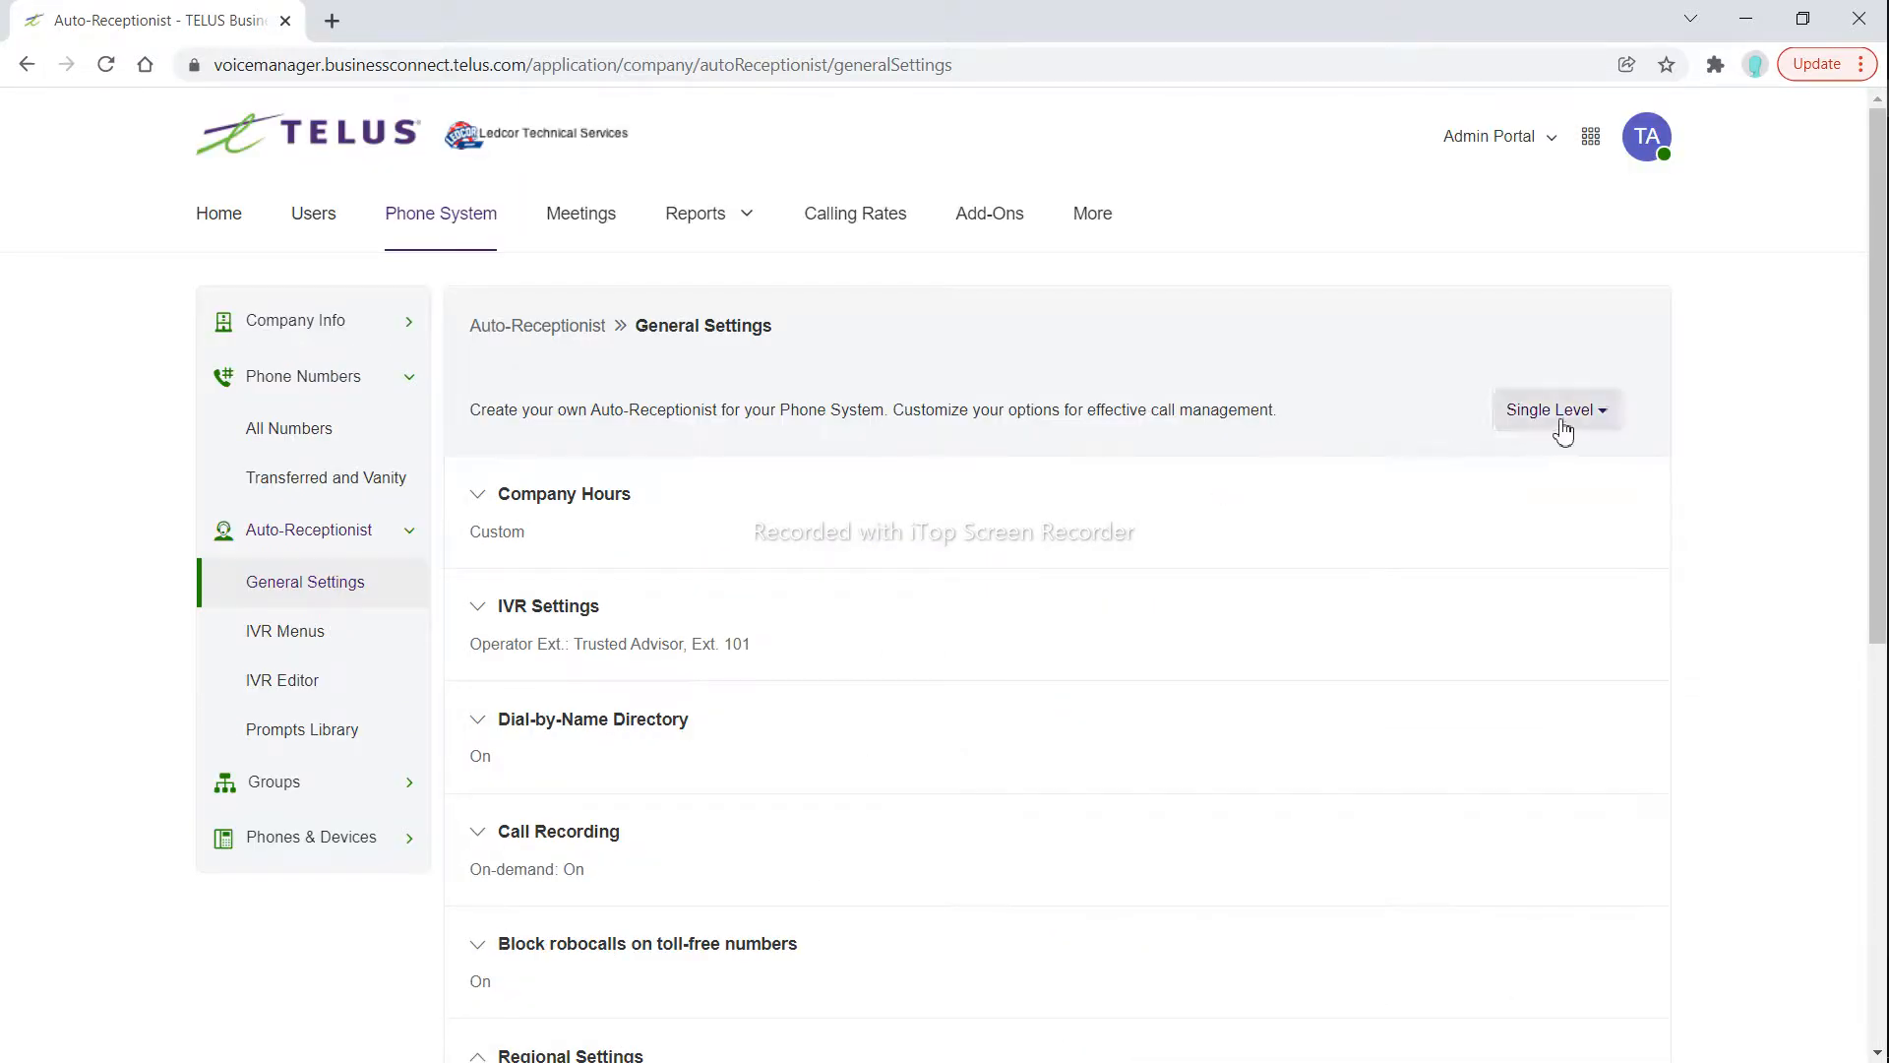
pyautogui.click(1579, 425)
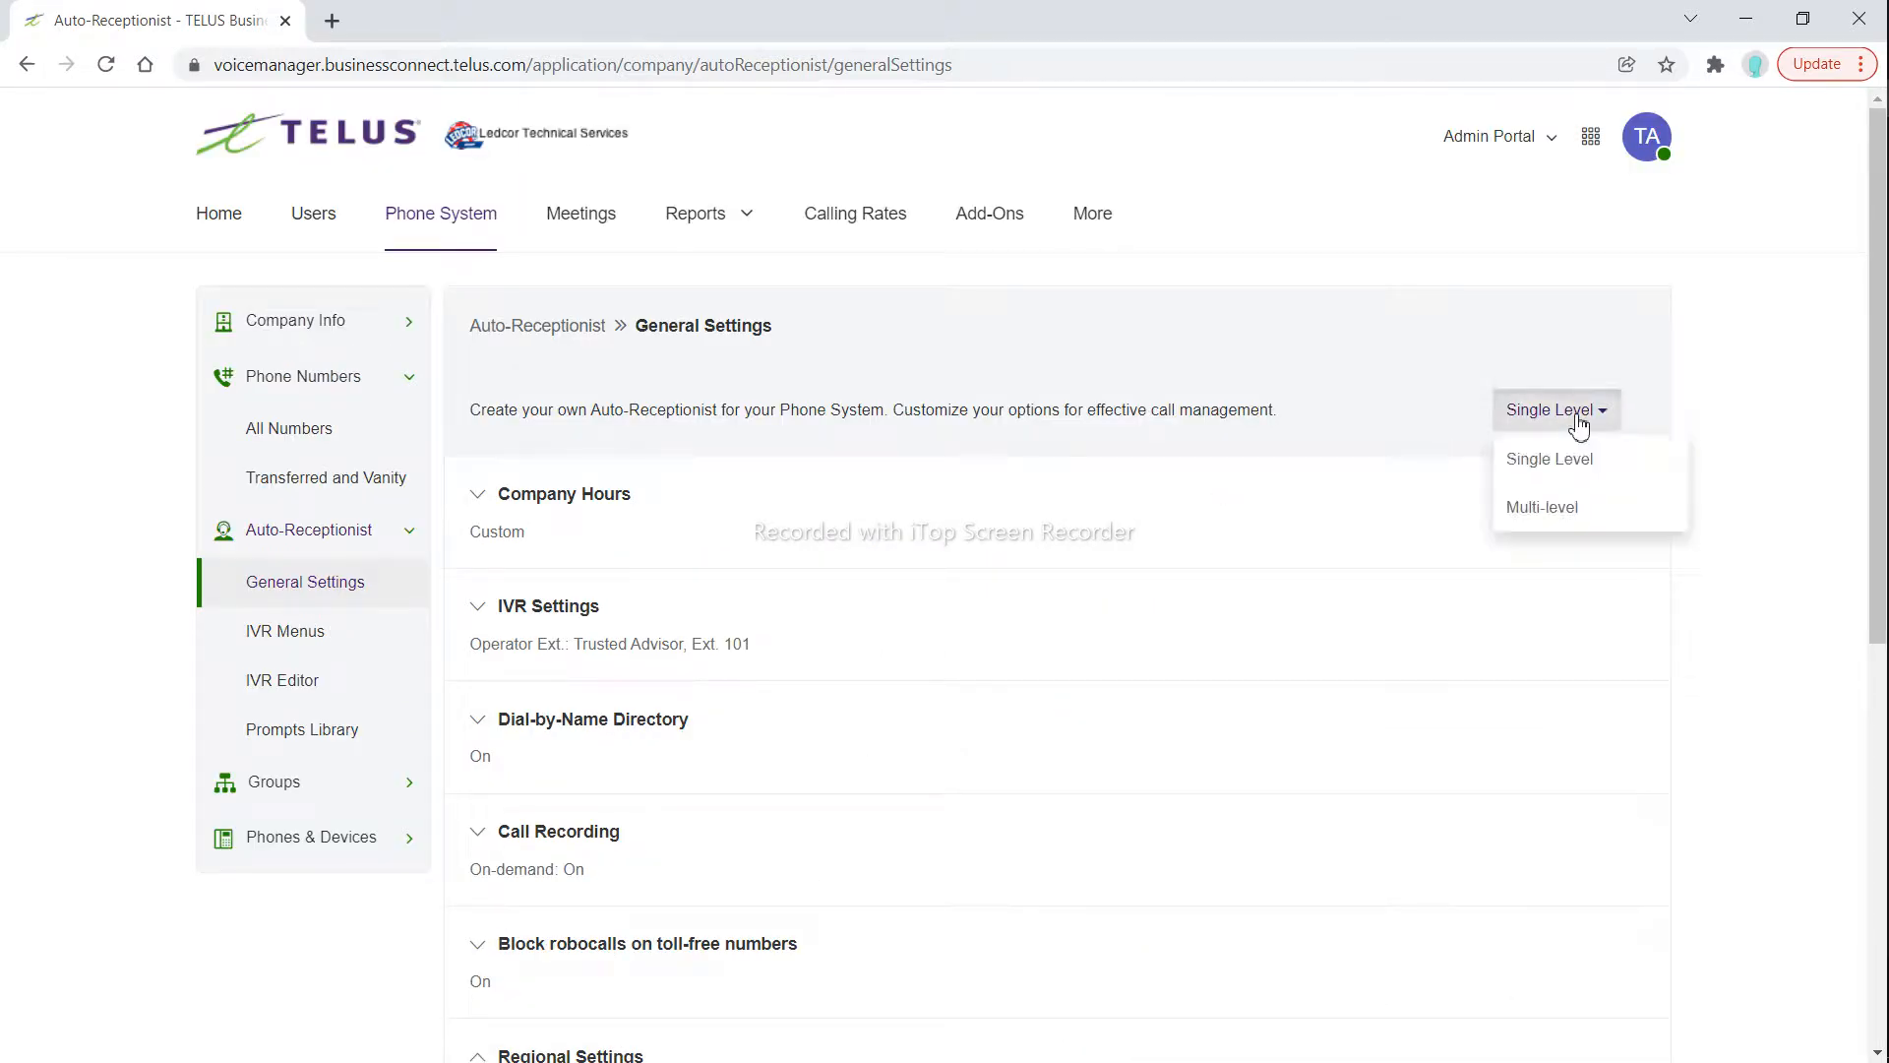
pyautogui.click(1578, 505)
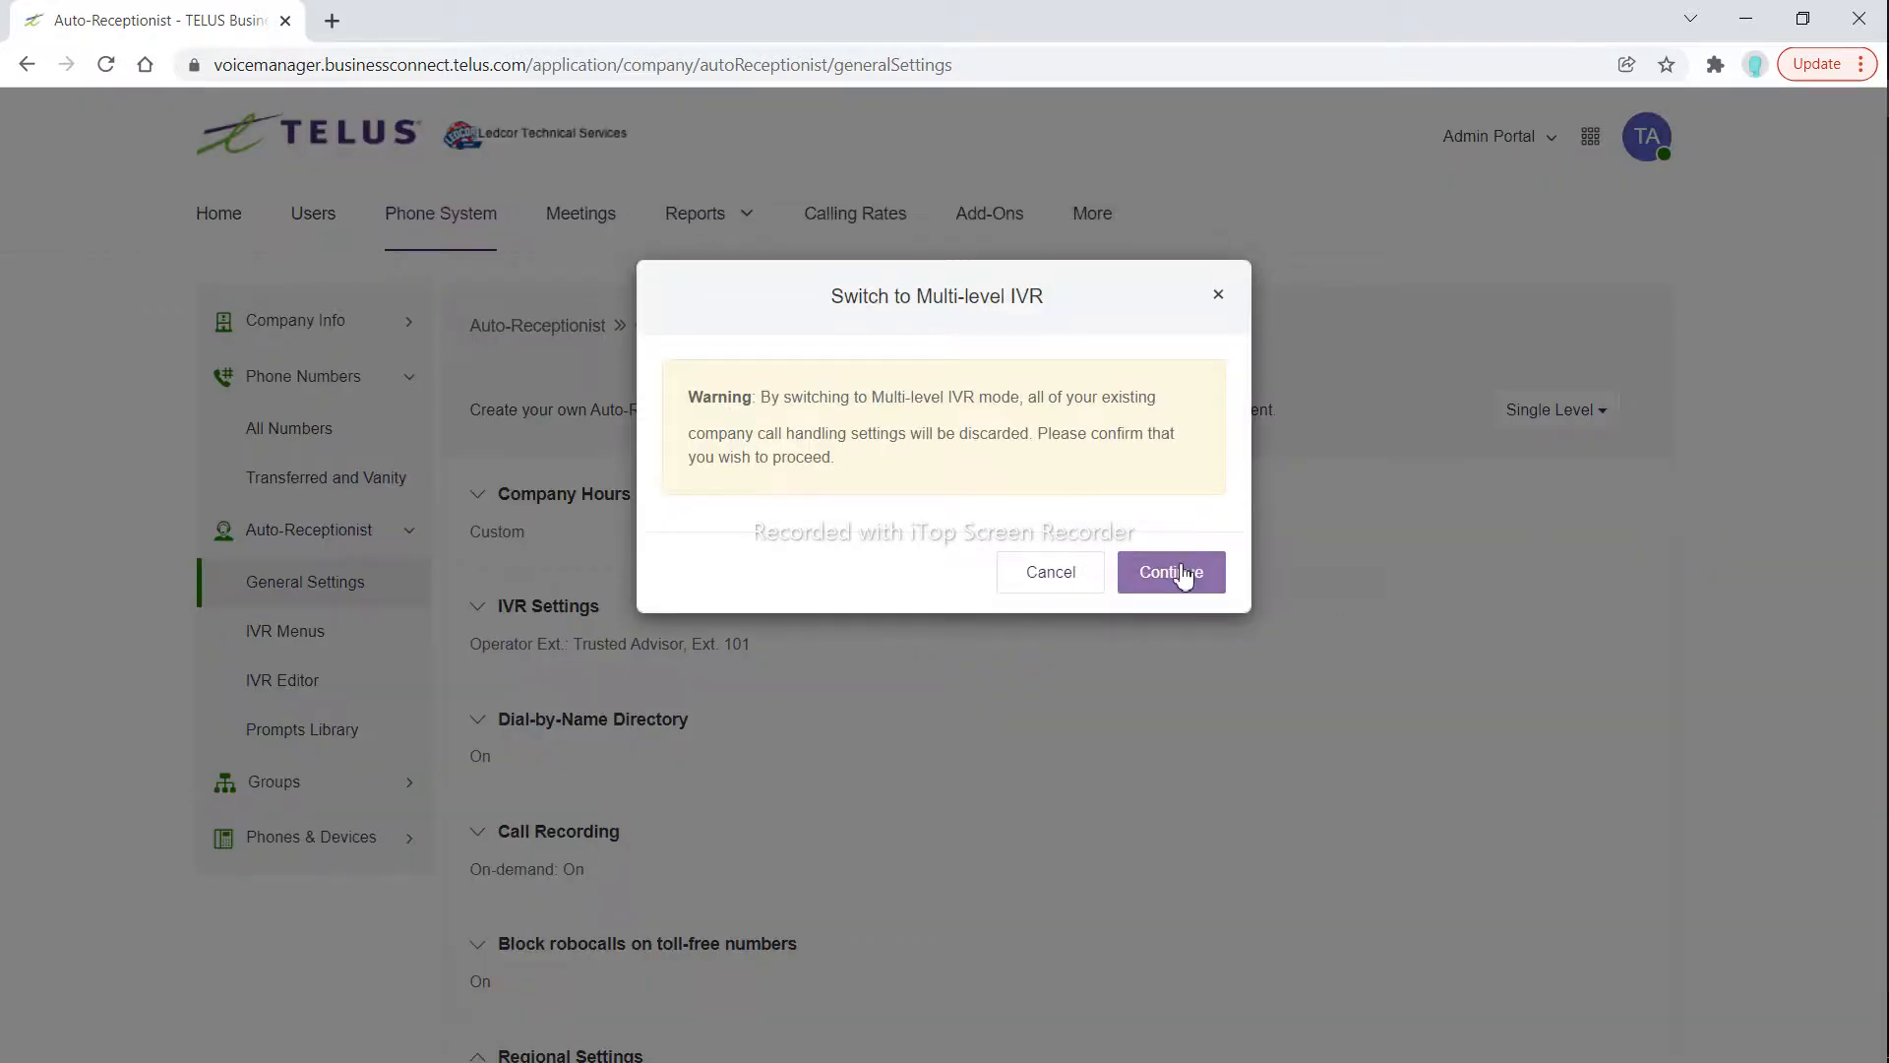
pyautogui.click(1178, 575)
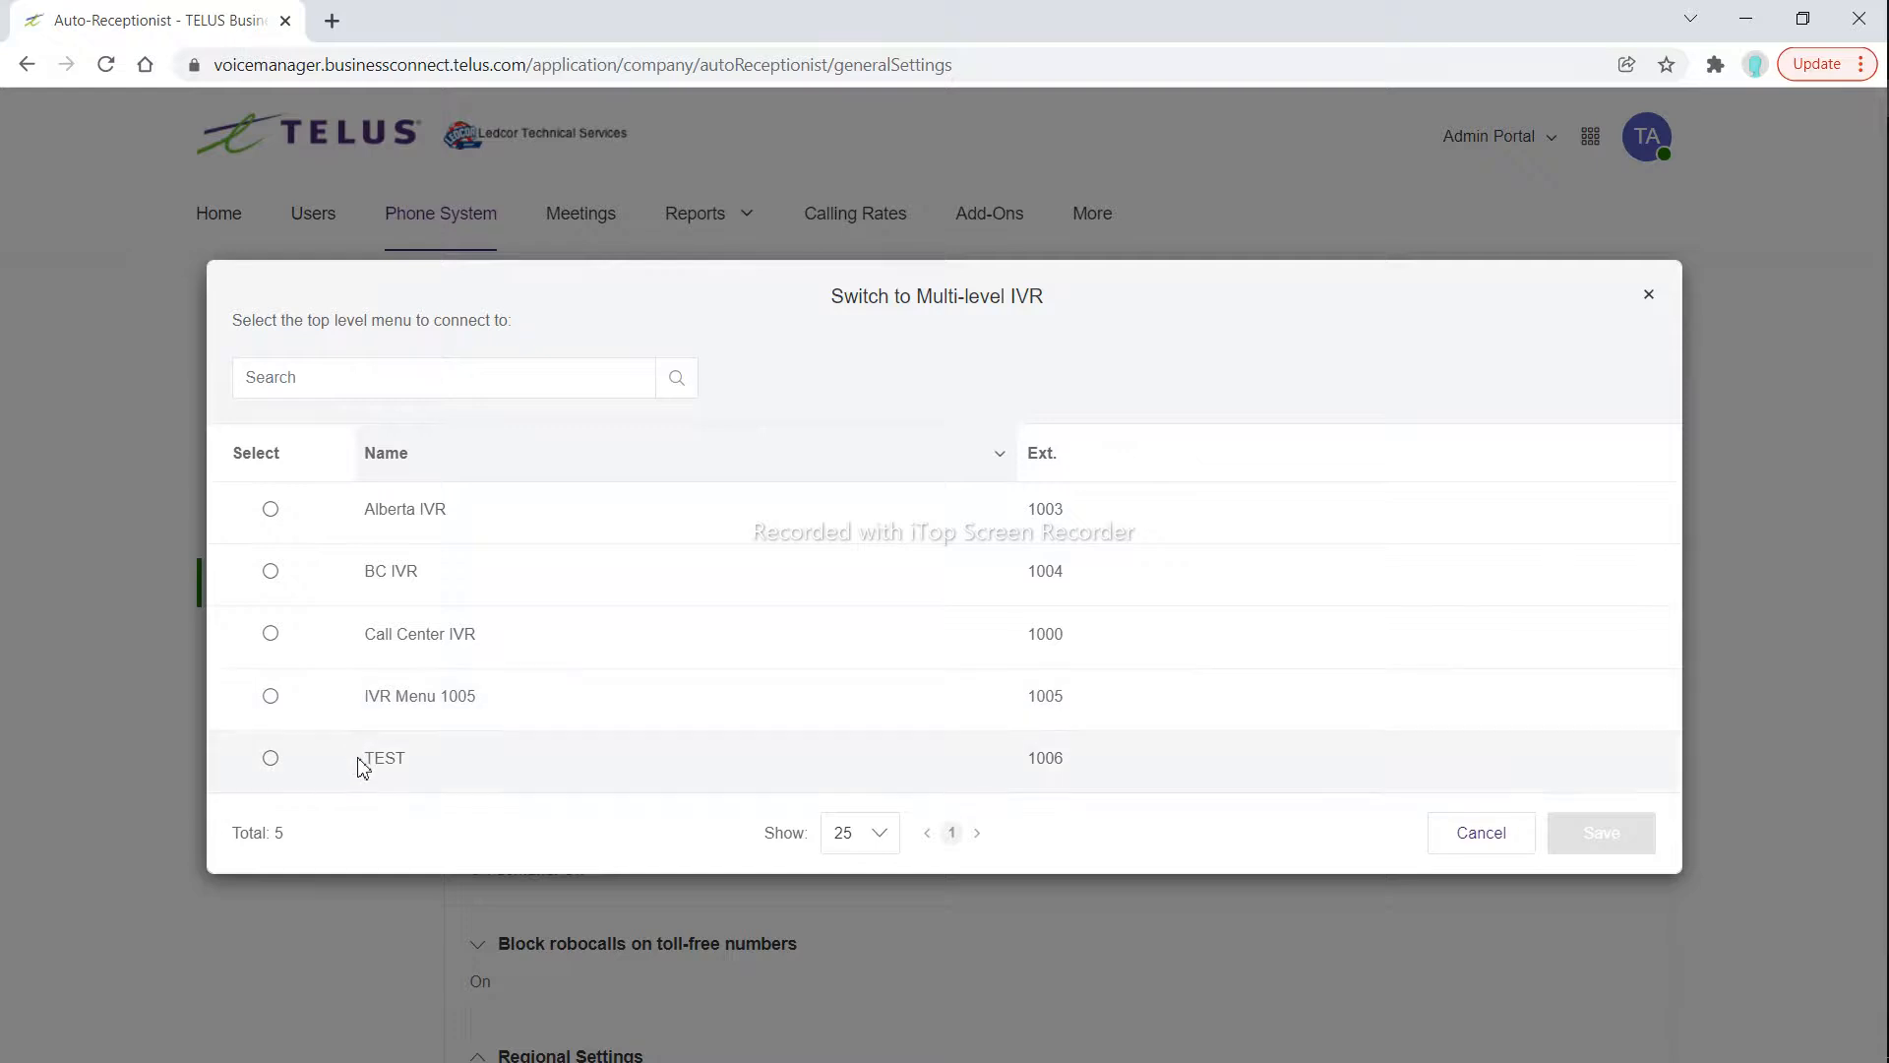
pyautogui.click(389, 775)
pyautogui.click(1635, 852)
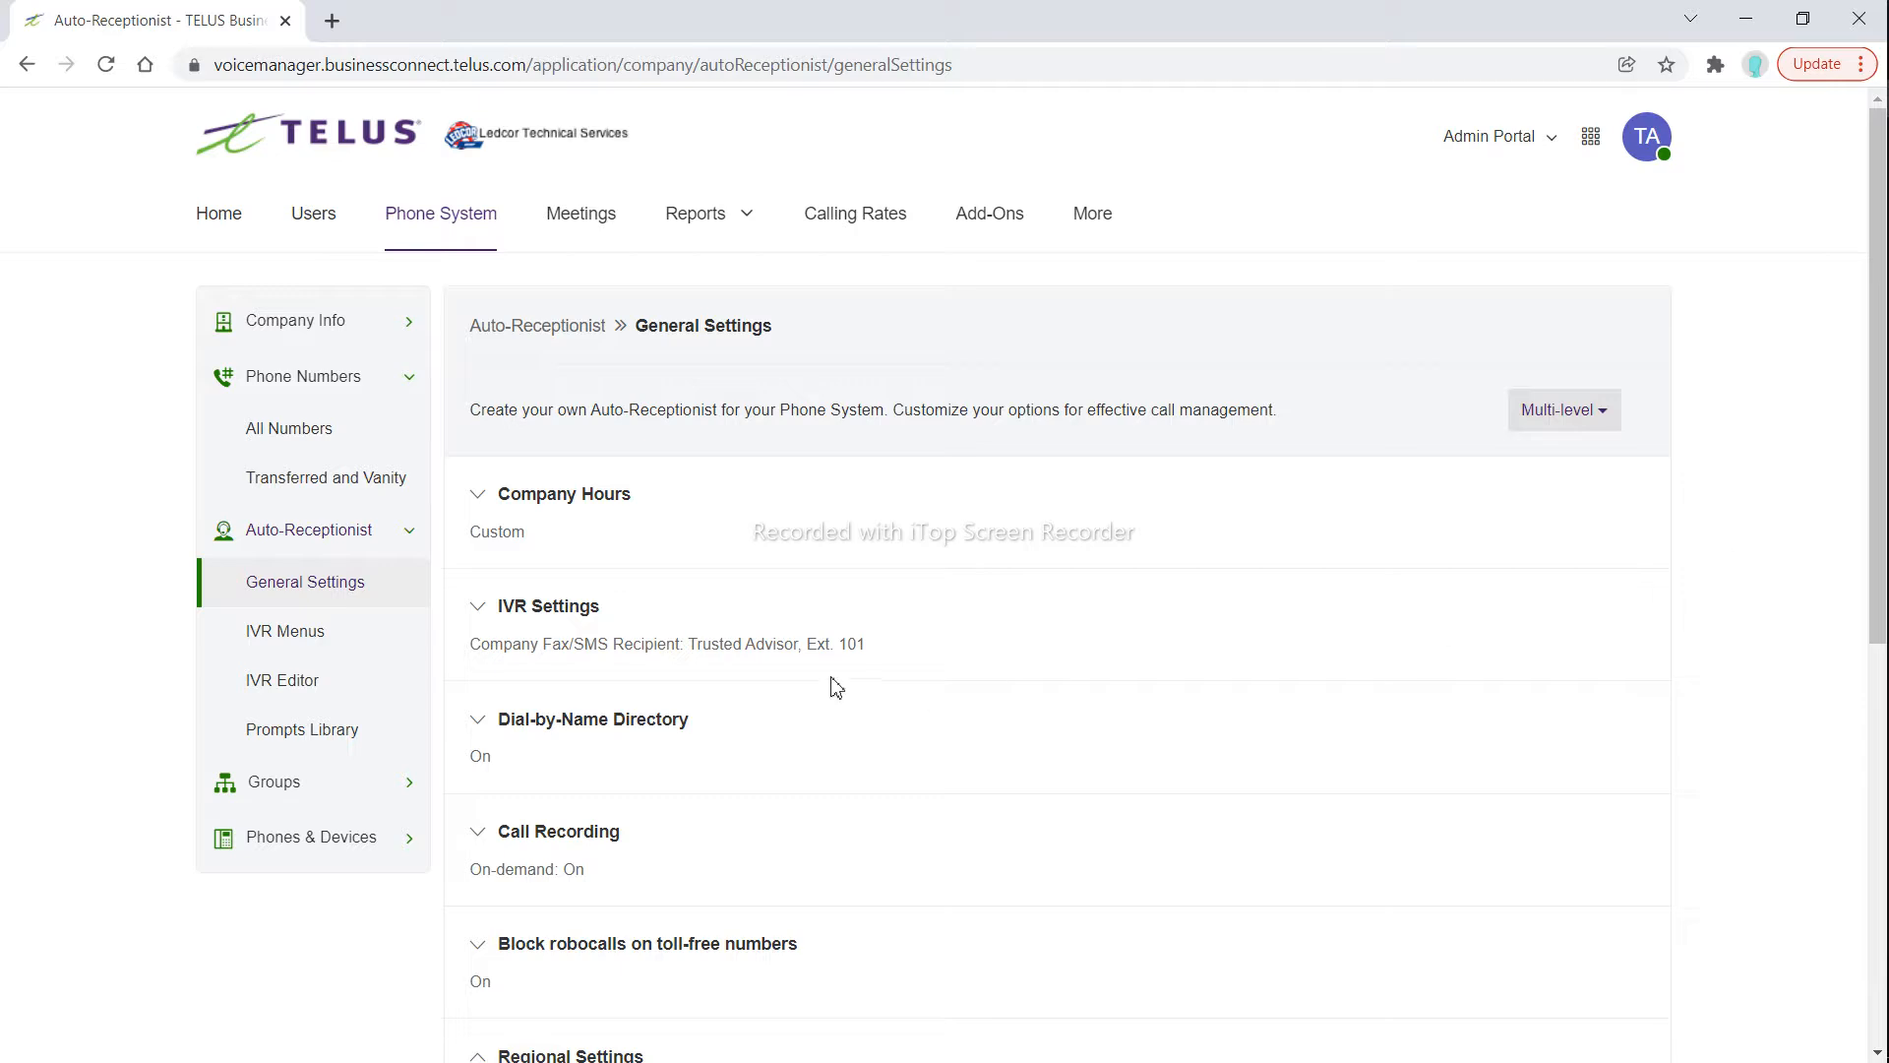
# Open the multi-level IVR Settings and review the top menus, custom answering rules, general navigation keys and Zero Dialing options.
pyautogui.click(539, 607)
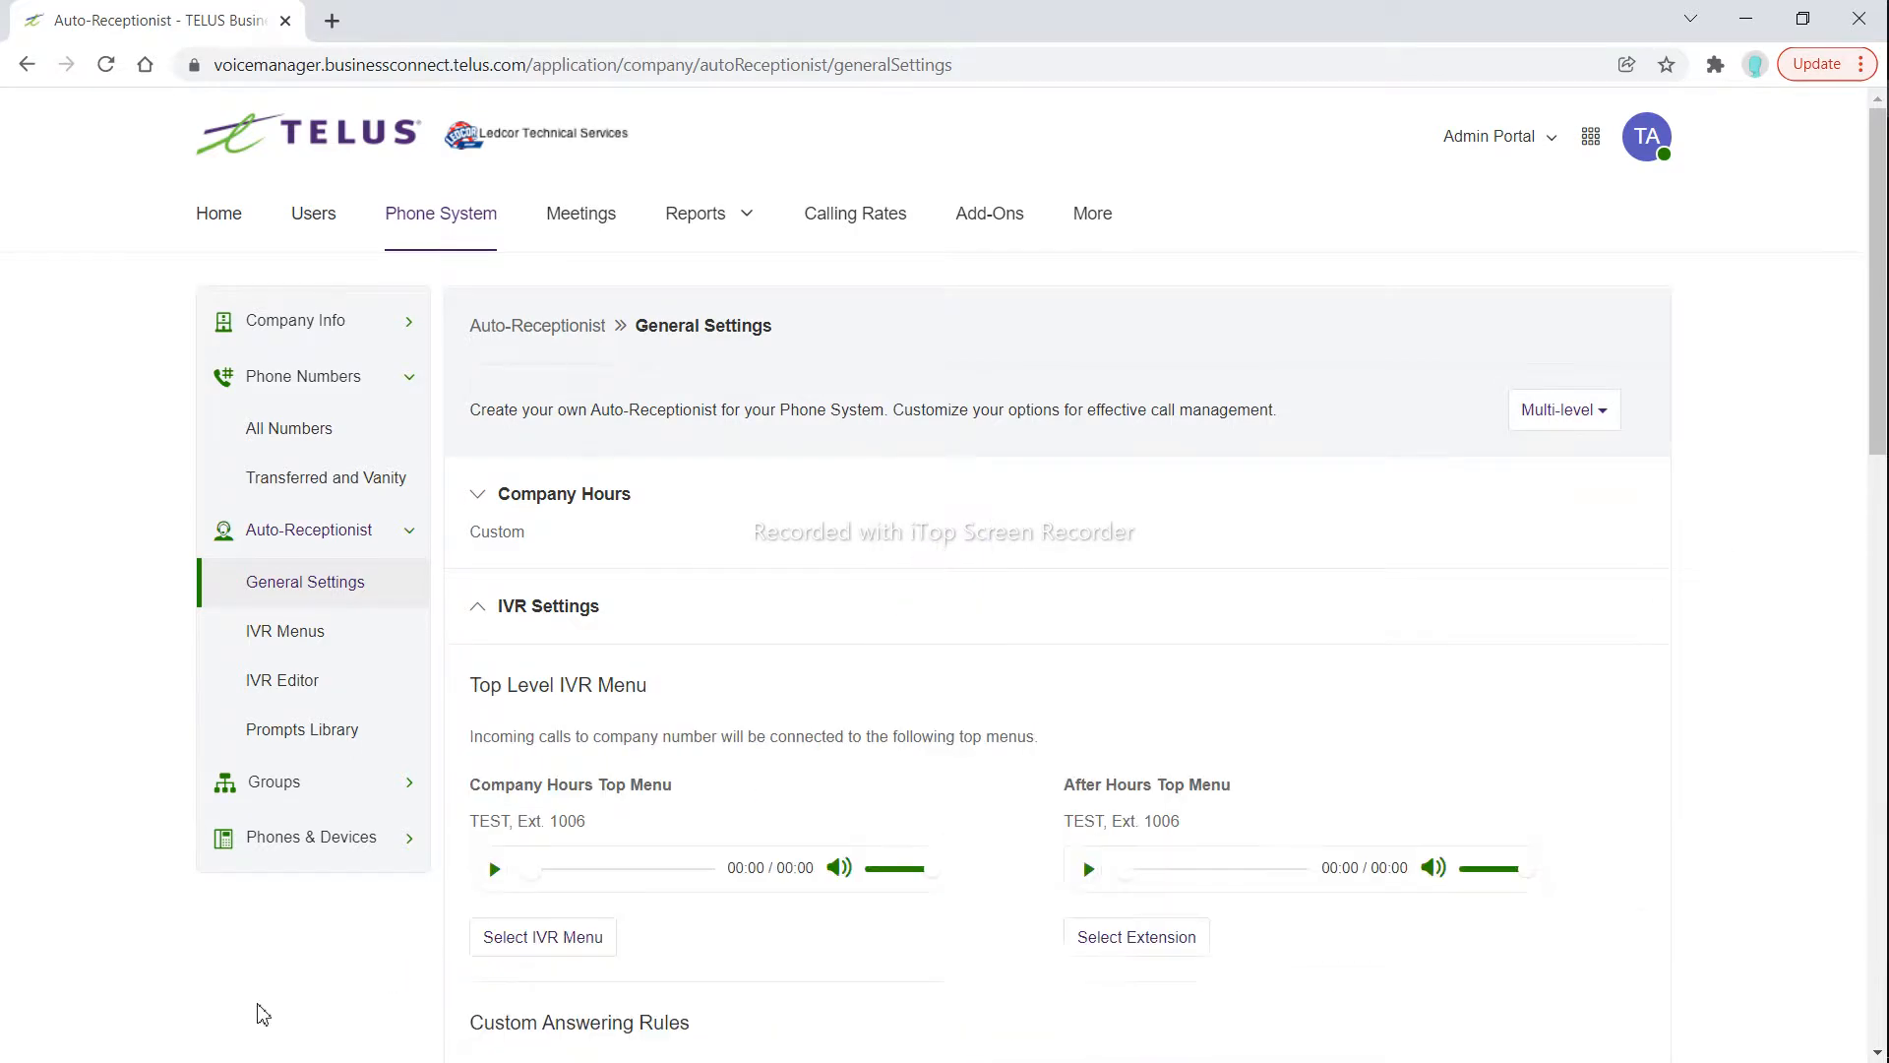
pyautogui.scroll(-5, 260, 1006)
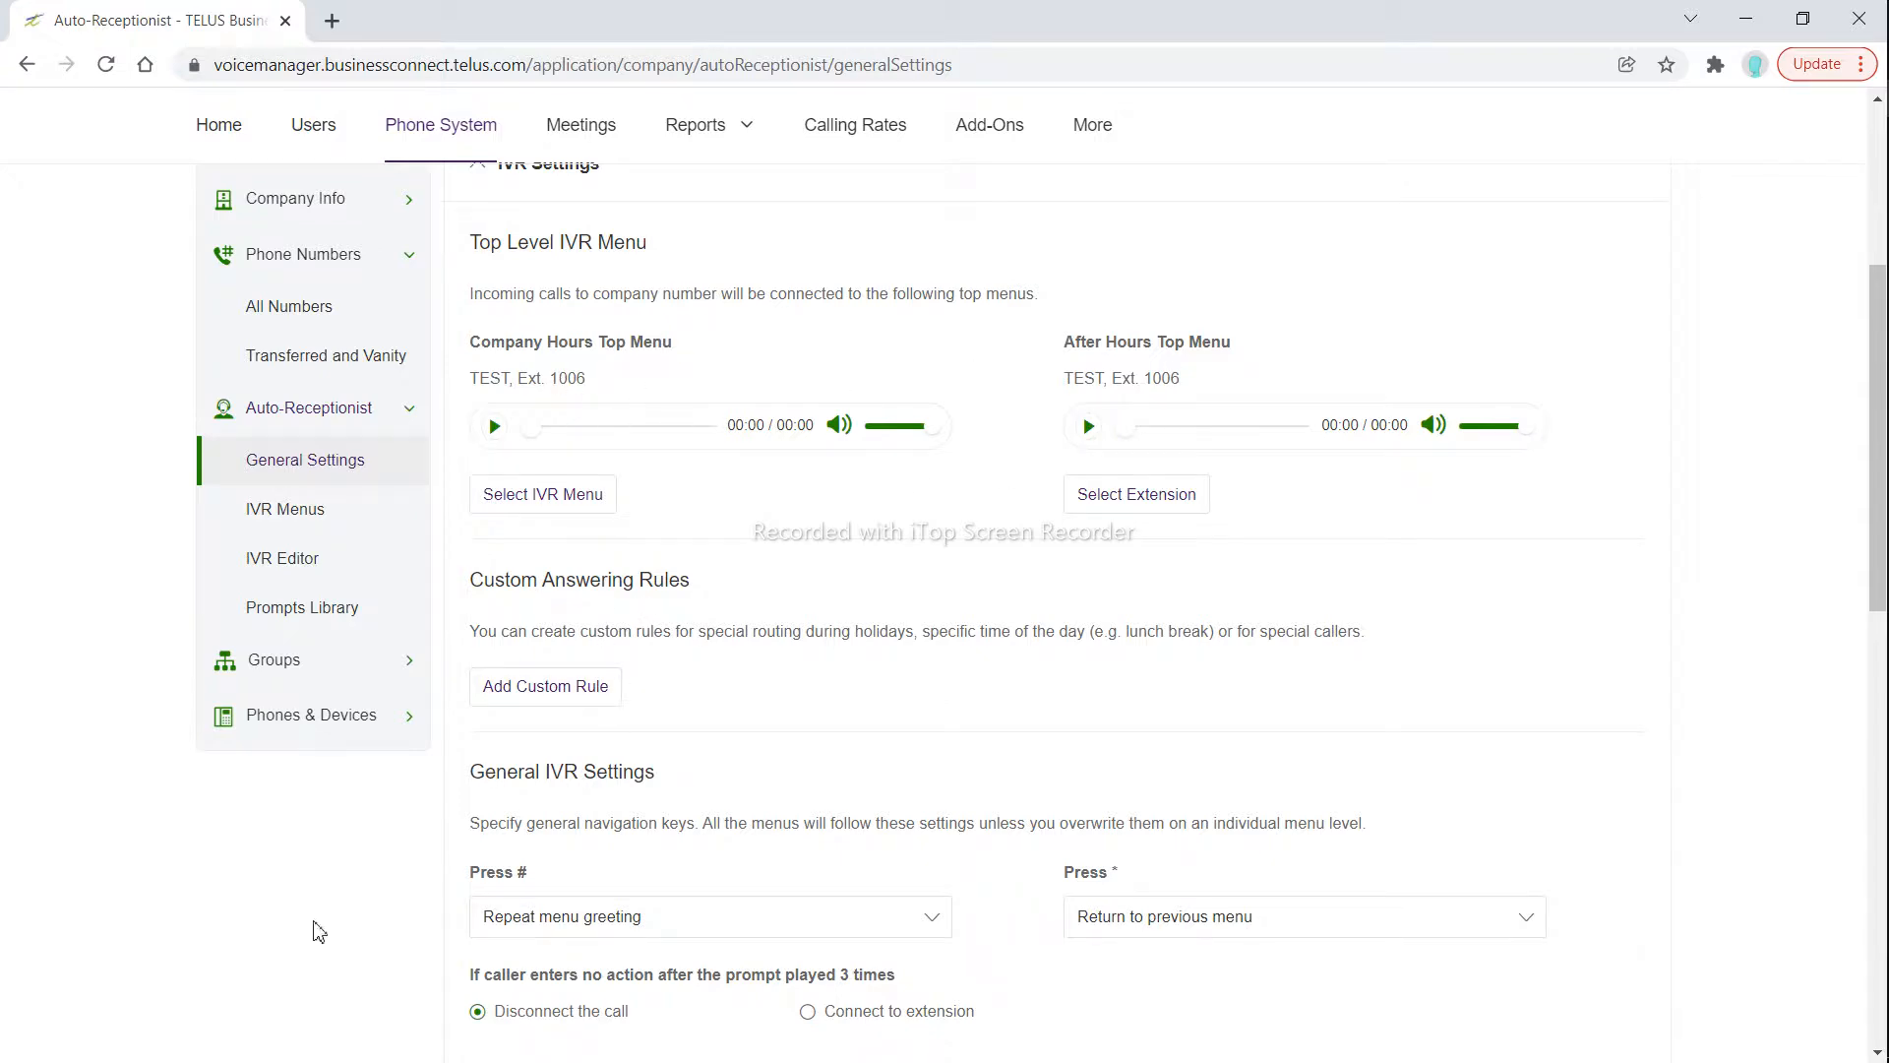
pyautogui.scroll(-1, 317, 931)
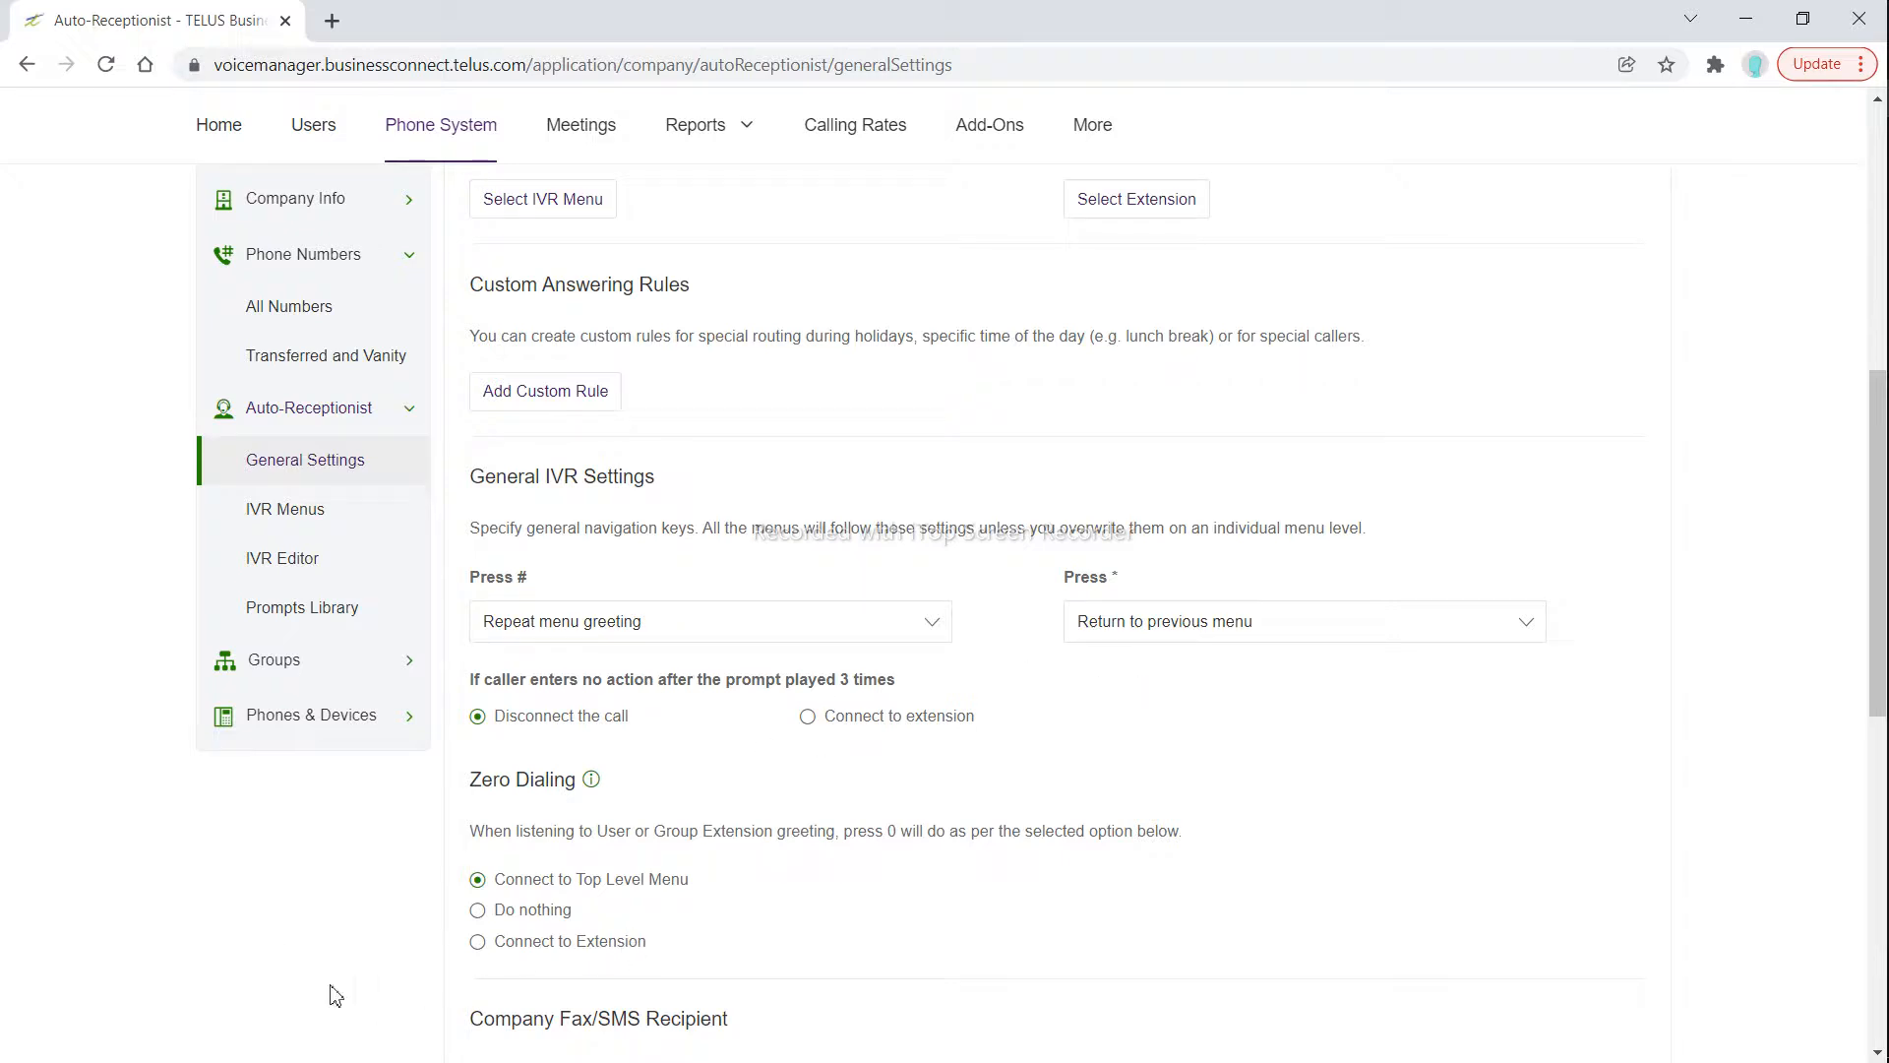
pyautogui.scroll(-4, 335, 995)
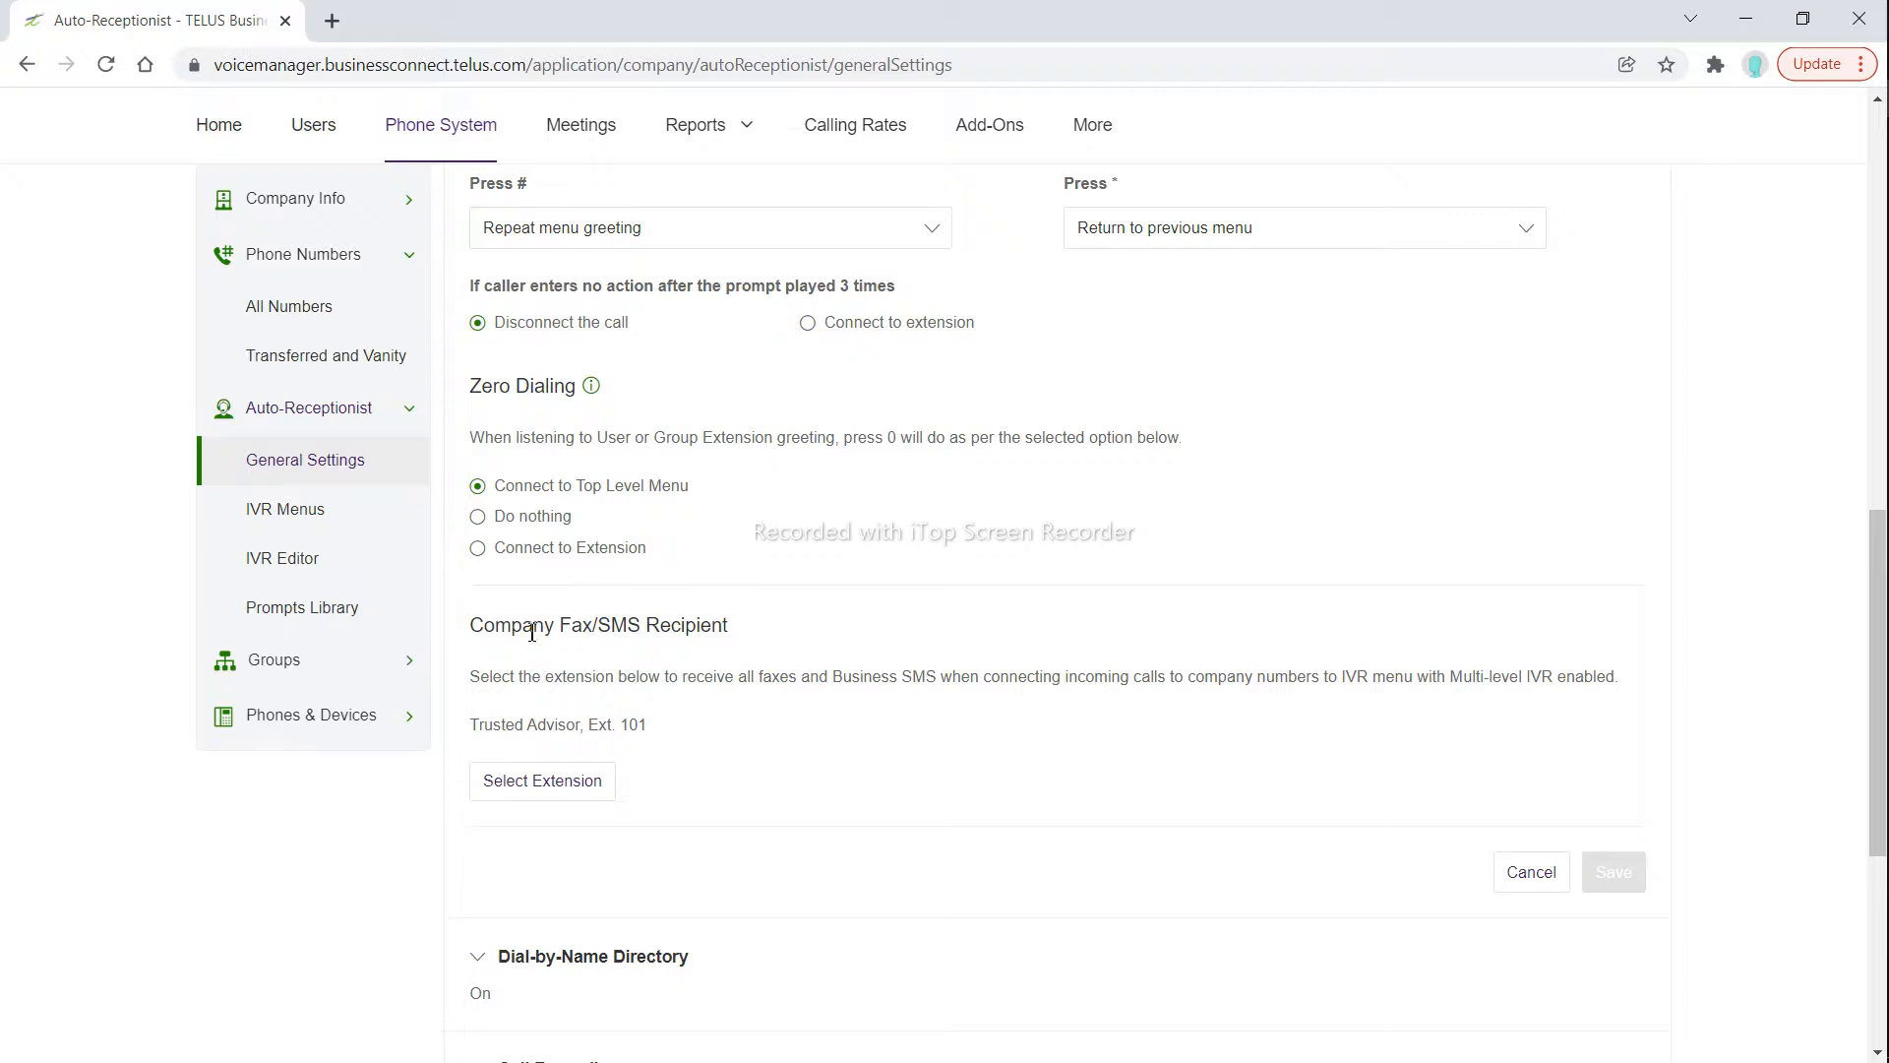
# Inspect the extensions available for the Company Fax/SMS Recipient without choosing one, and collapse the IVR Settings.
pyautogui.moveTo(494, 627); pyautogui.dragTo(686, 657)
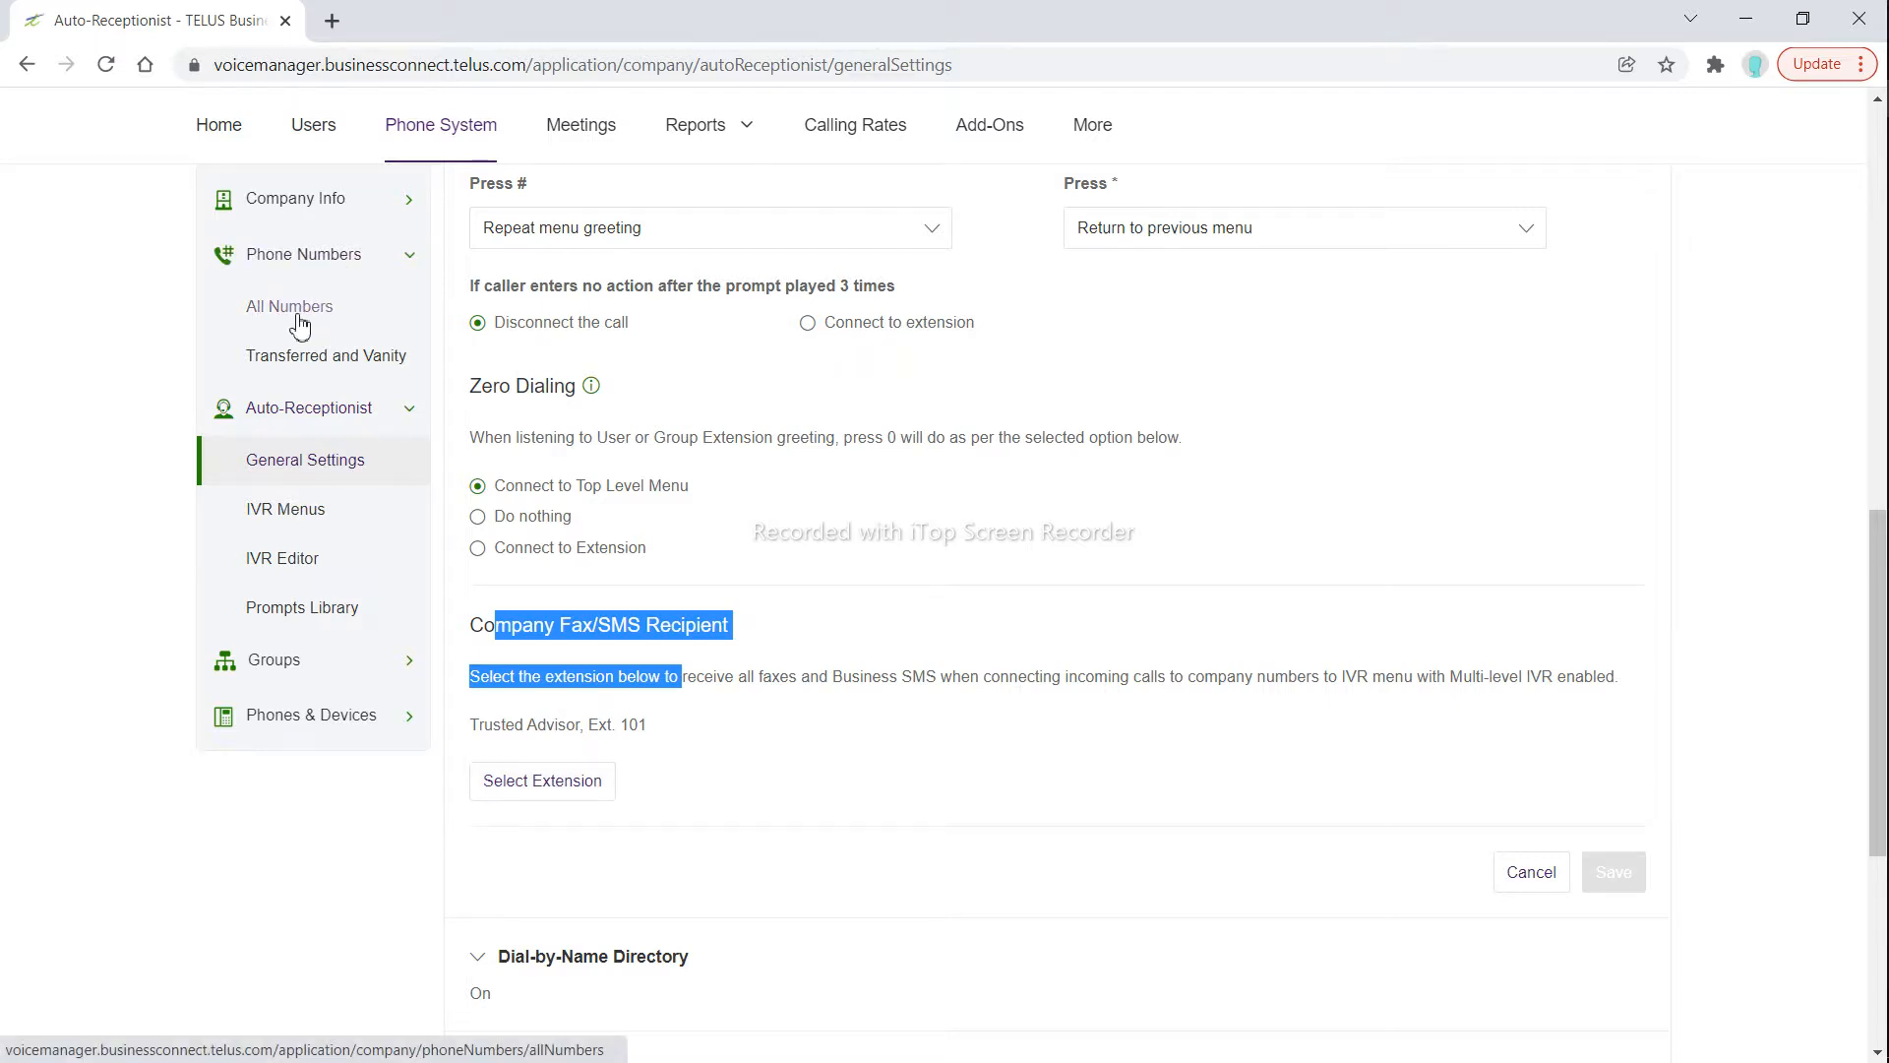
pyautogui.click(554, 787)
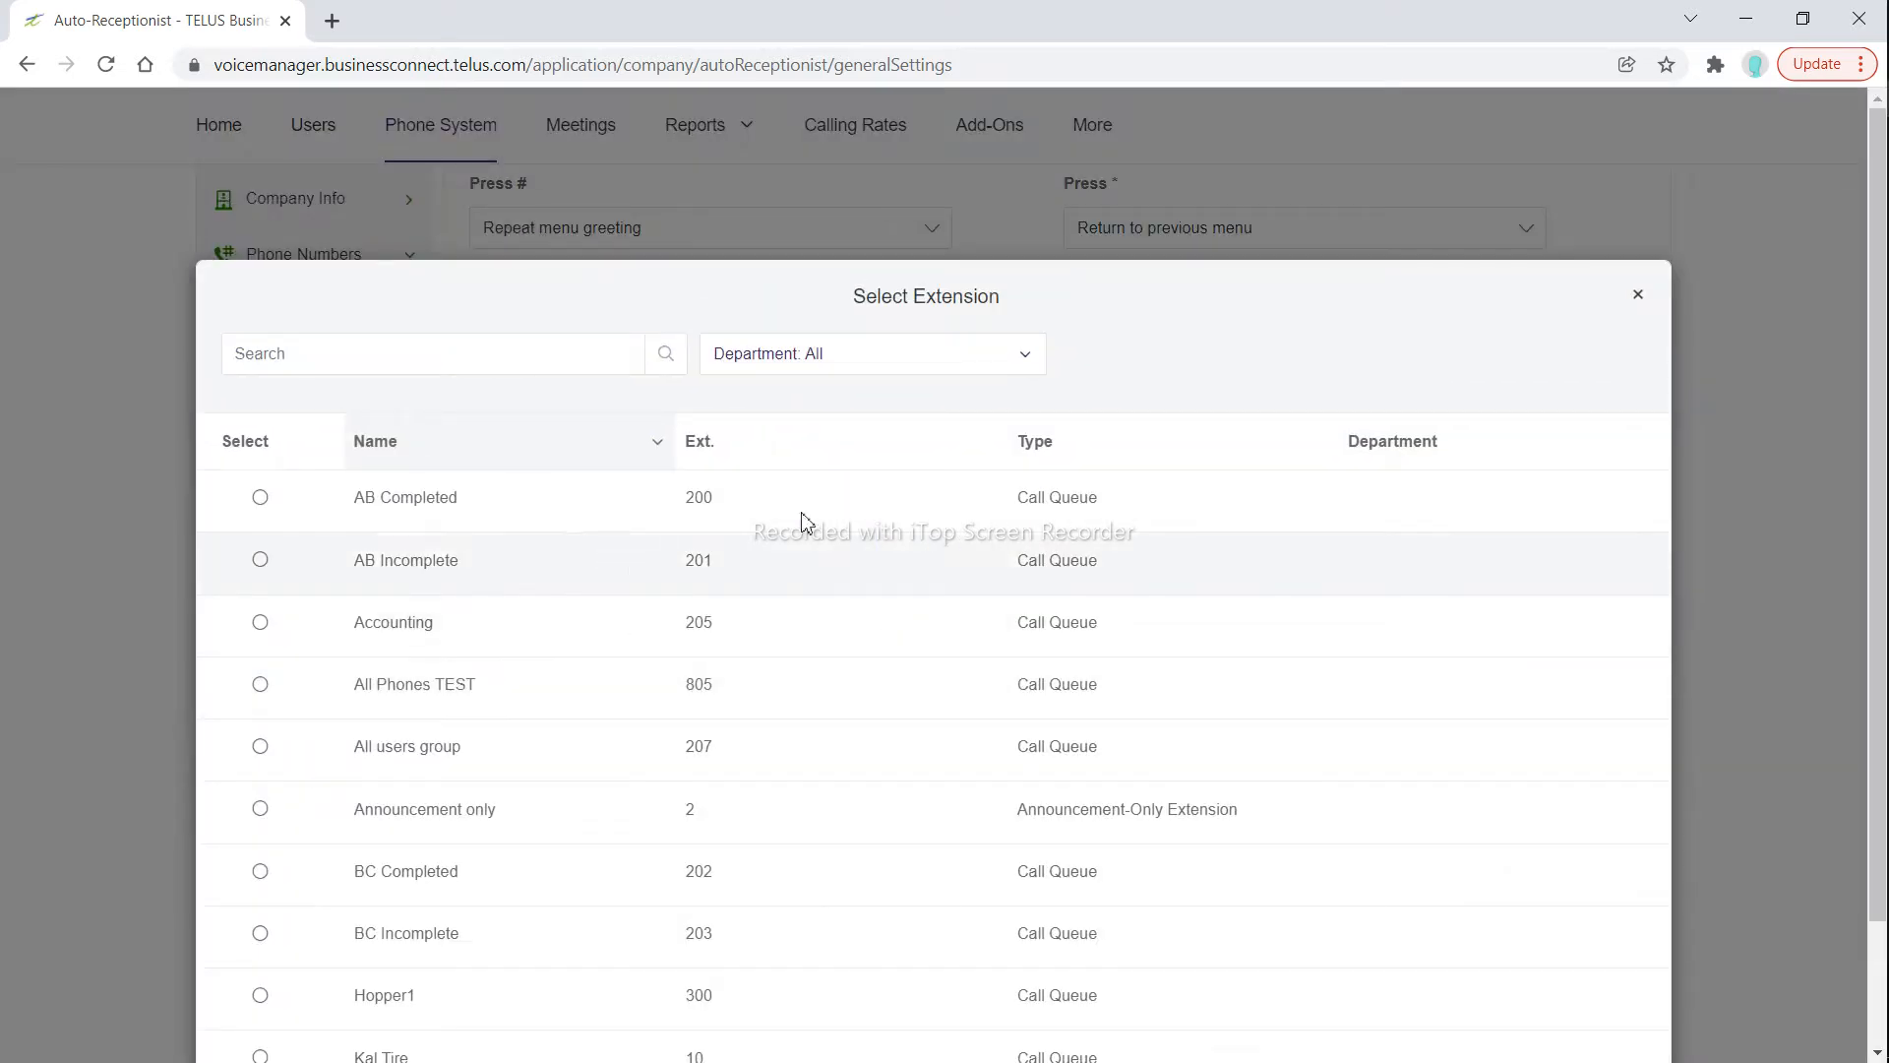
pyautogui.click(1639, 298)
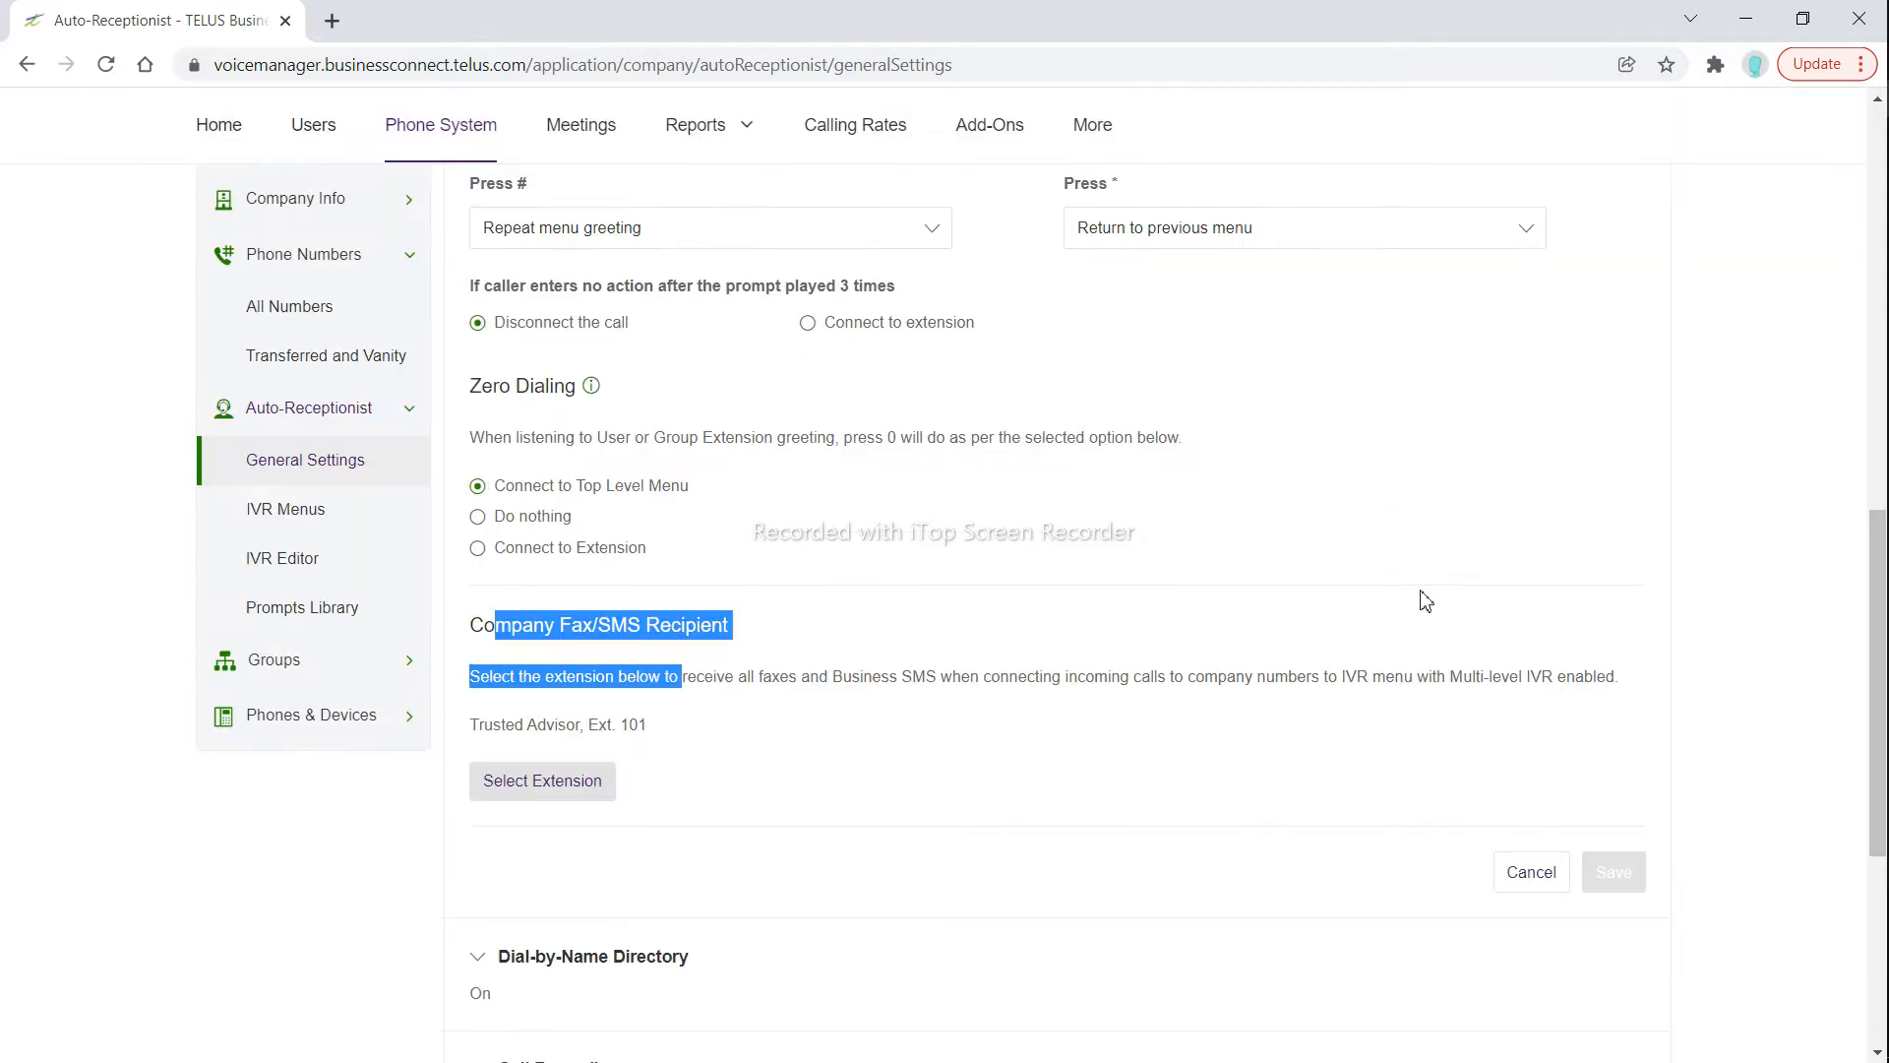
pyautogui.click(1347, 647)
pyautogui.scroll(-5, 1347, 644)
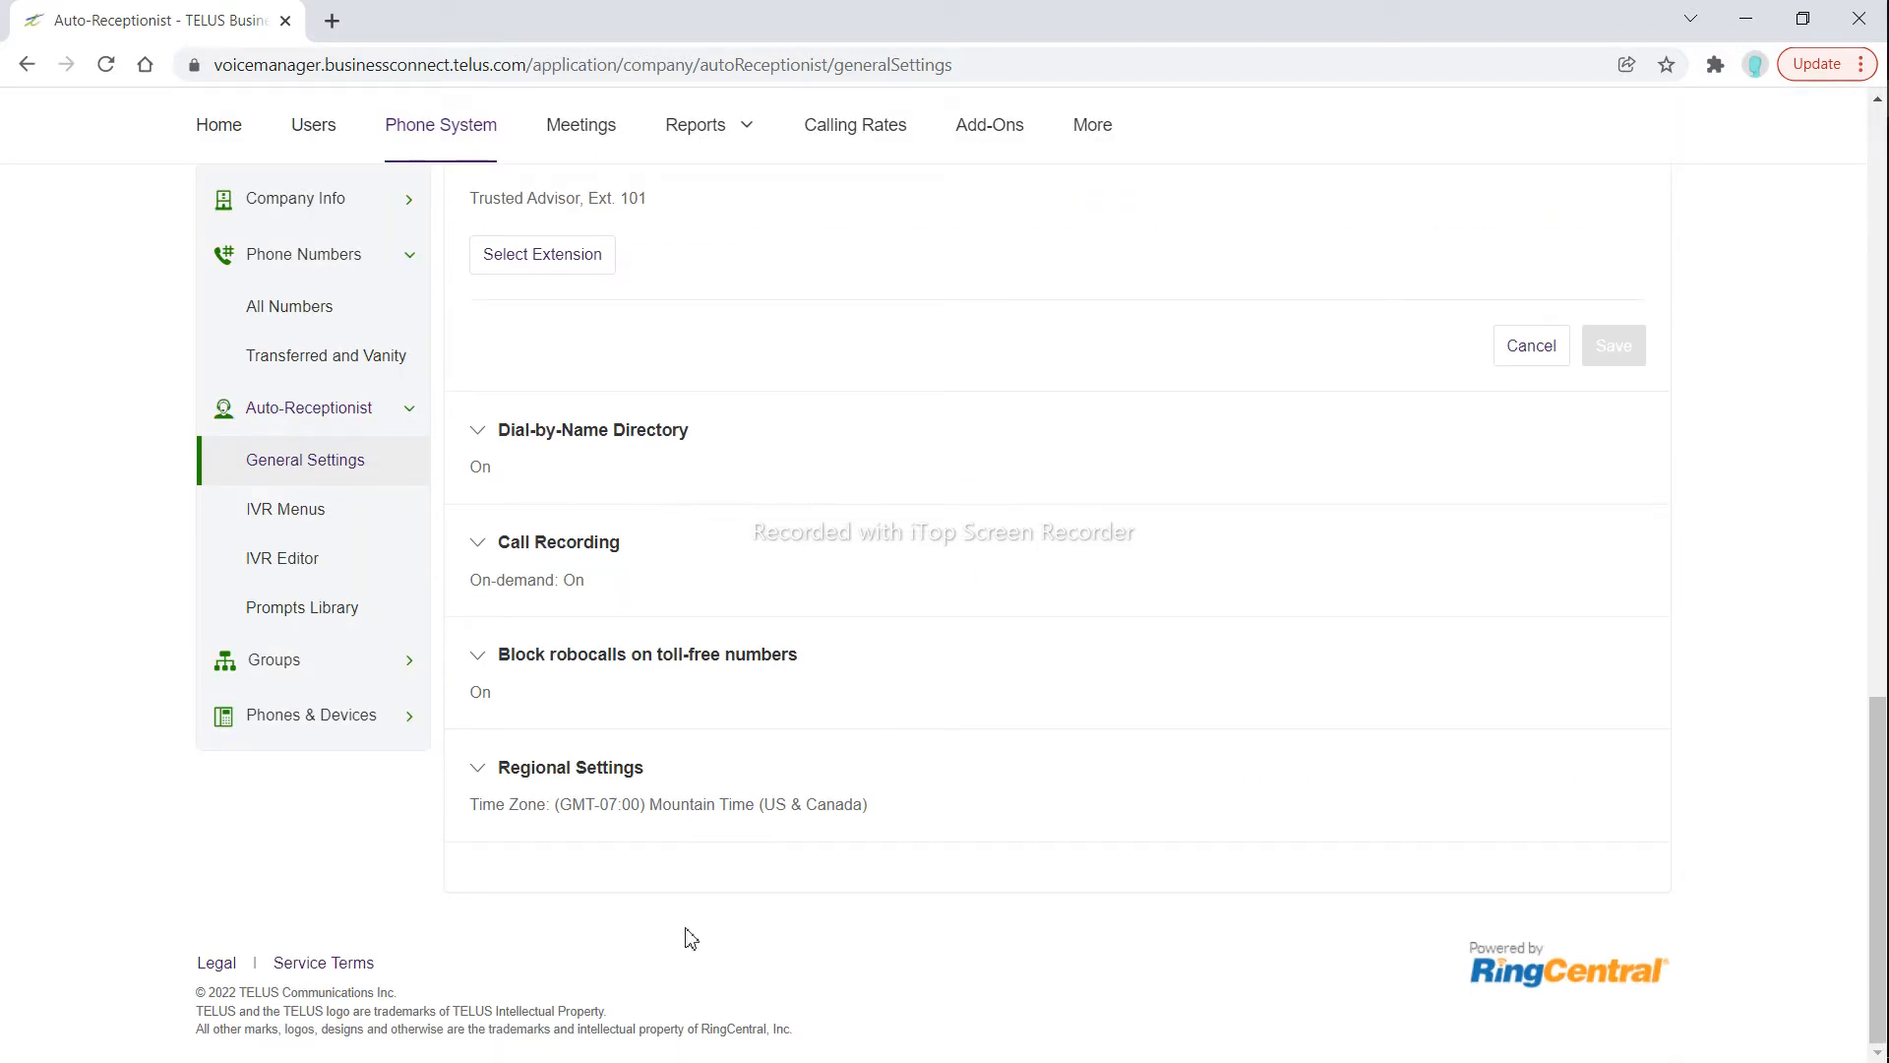
pyautogui.scroll(10, 691, 936)
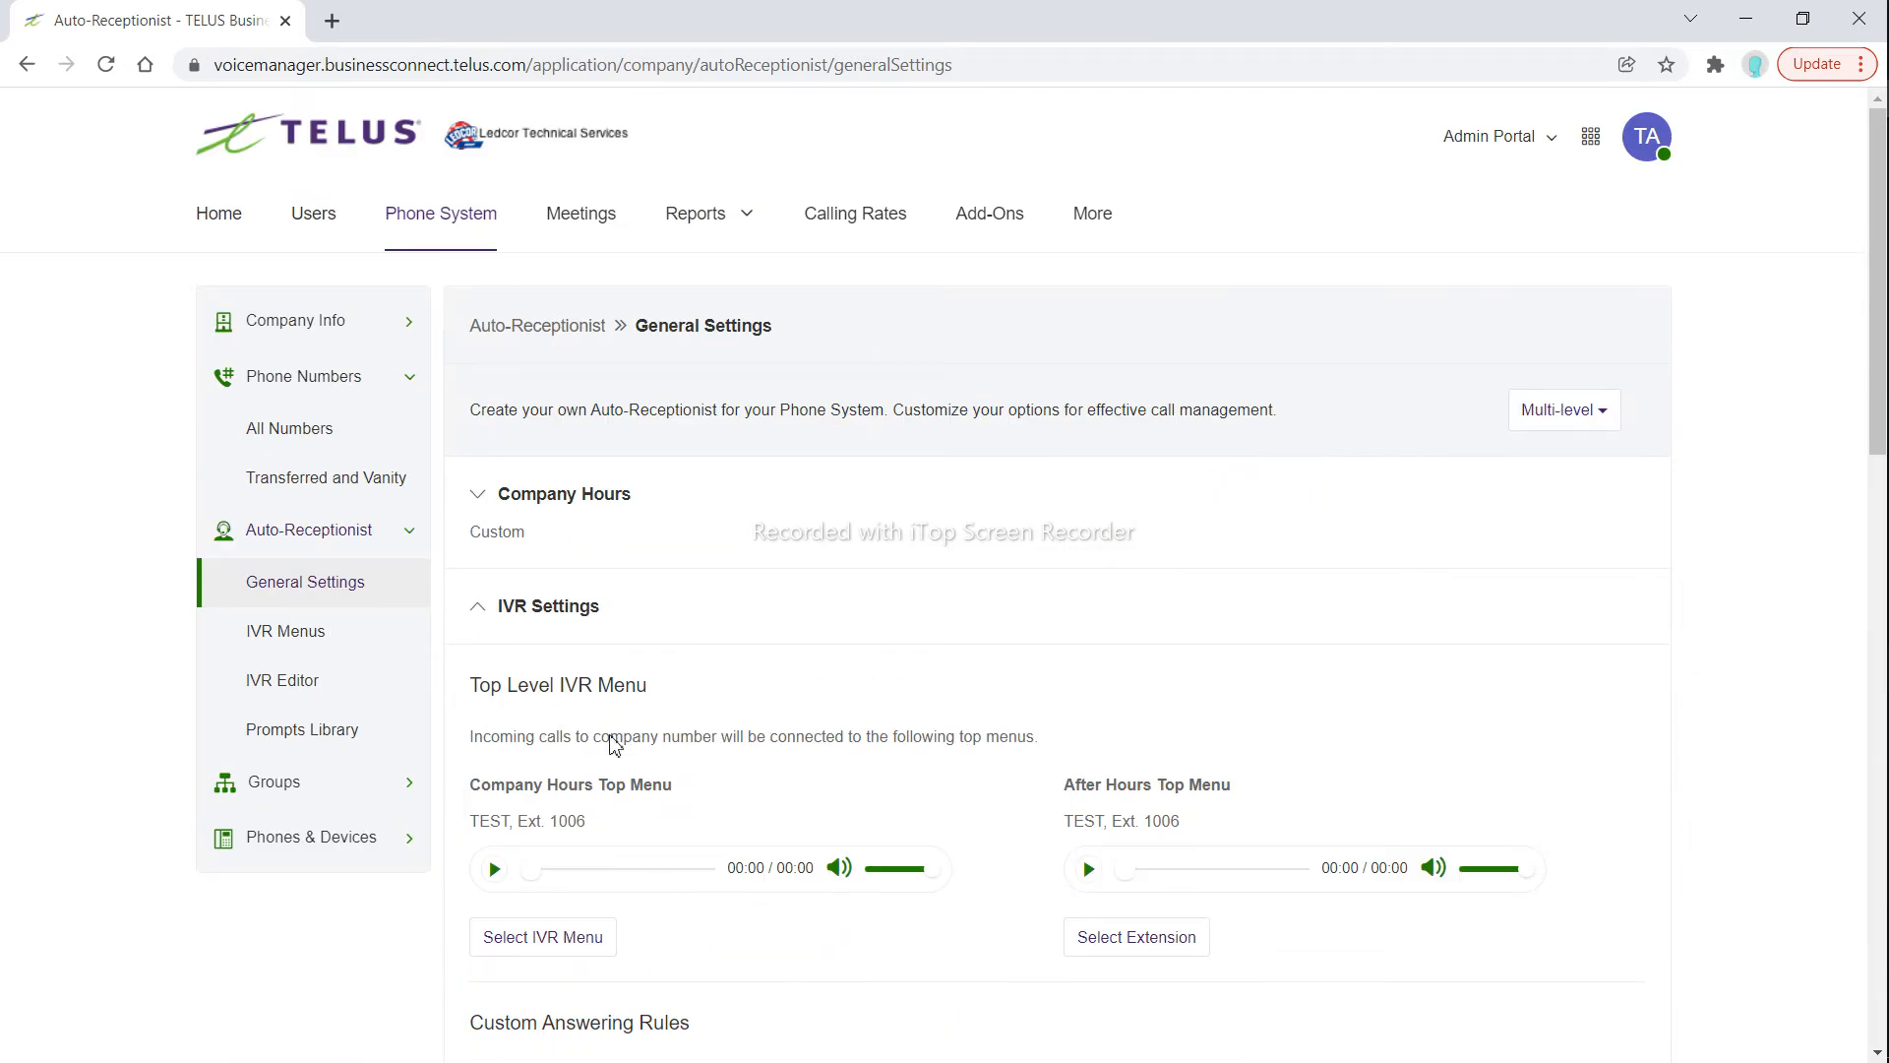
pyautogui.click(529, 607)
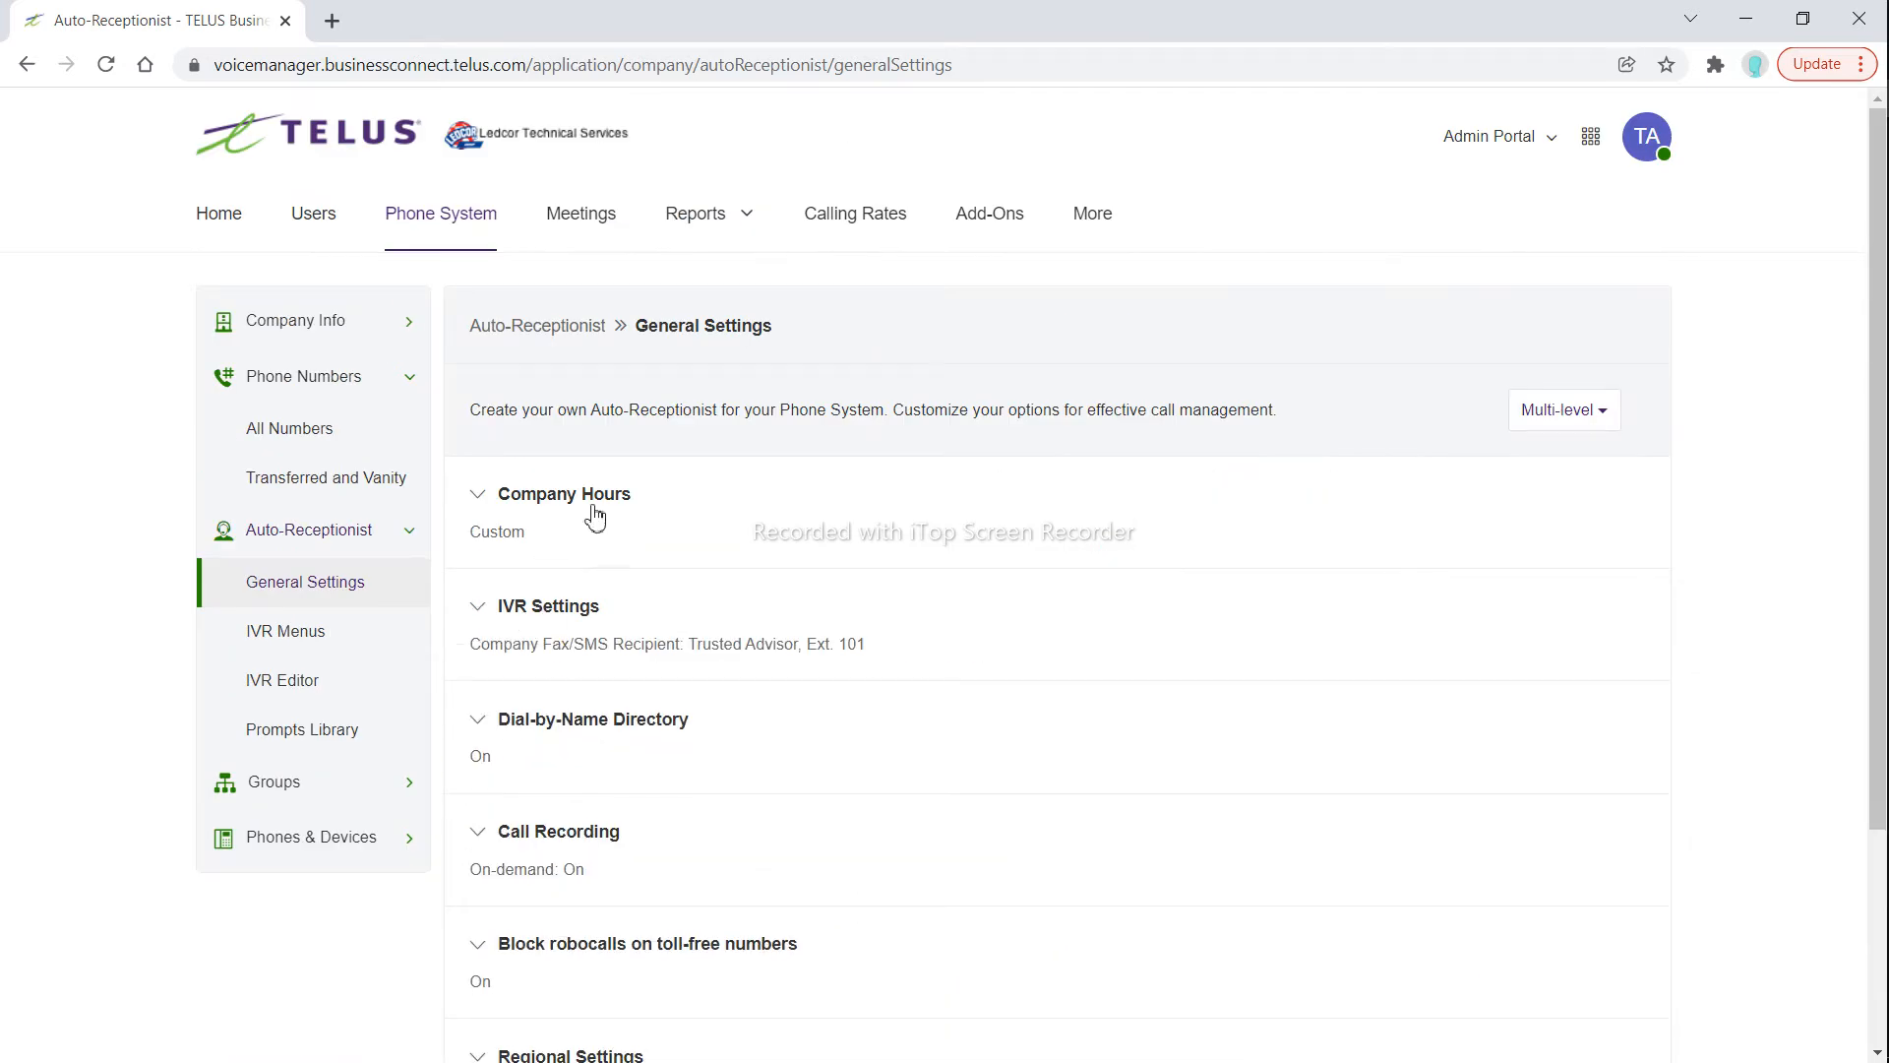